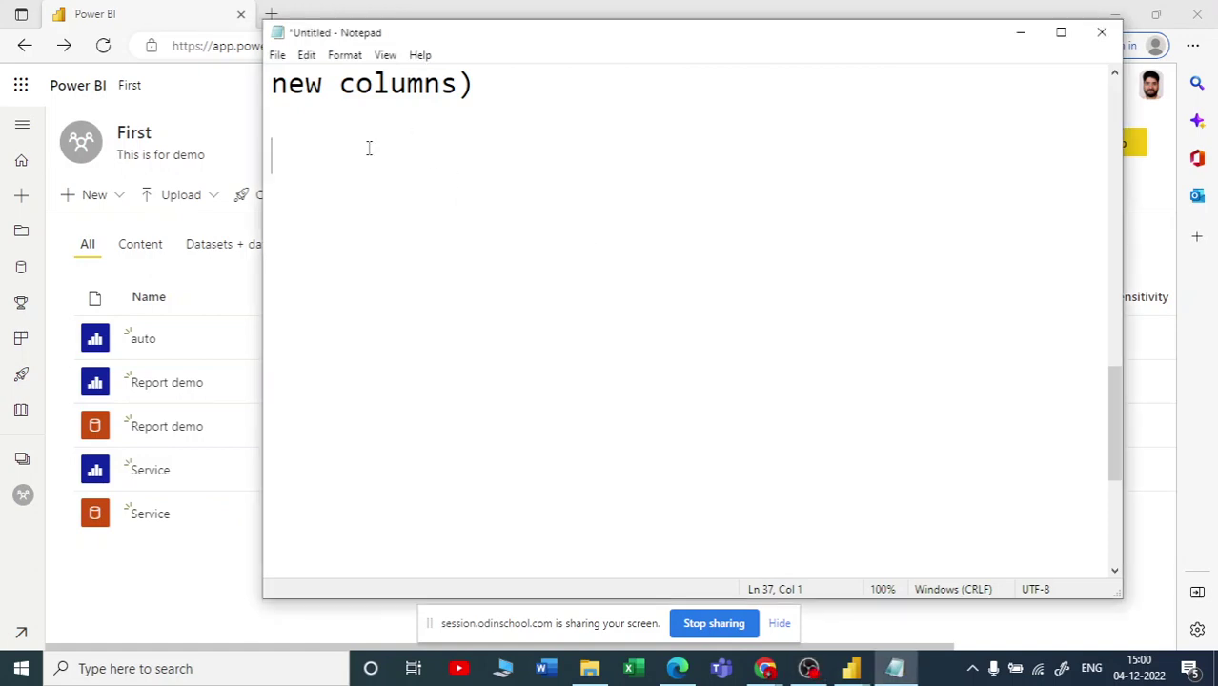
# Add the headings Dashboard and Report at the end of the notes, separated by two blank lines.
pyautogui.write('Dash')
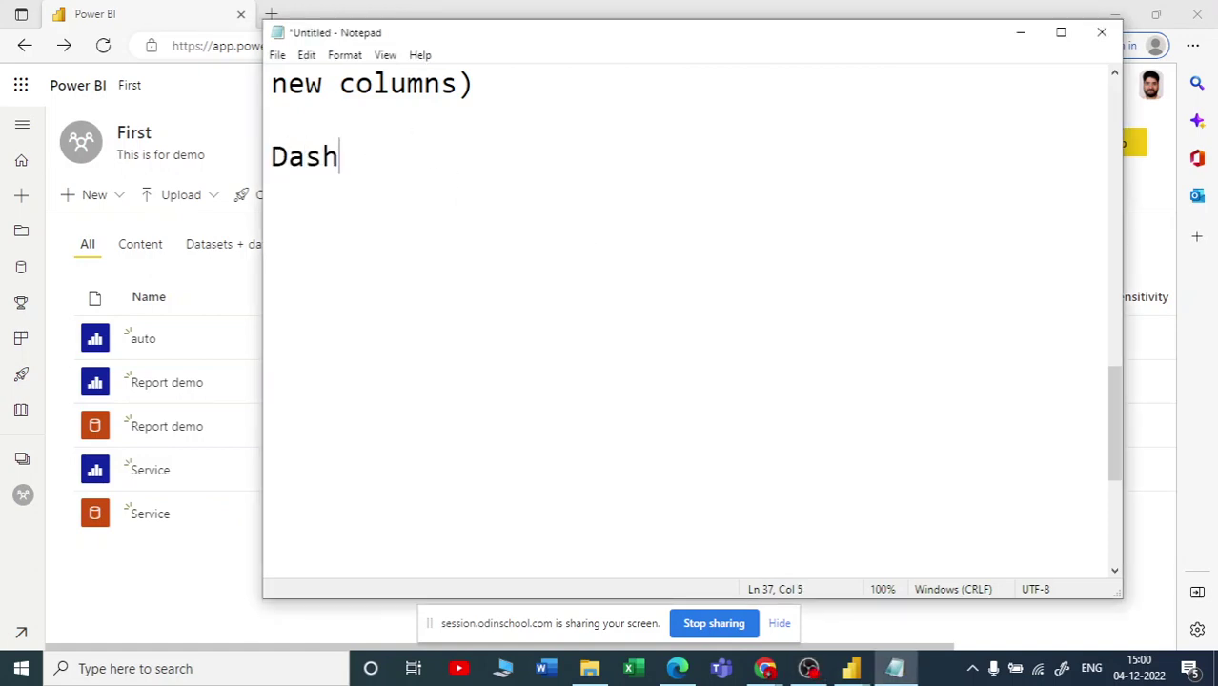
pyautogui.write('board')
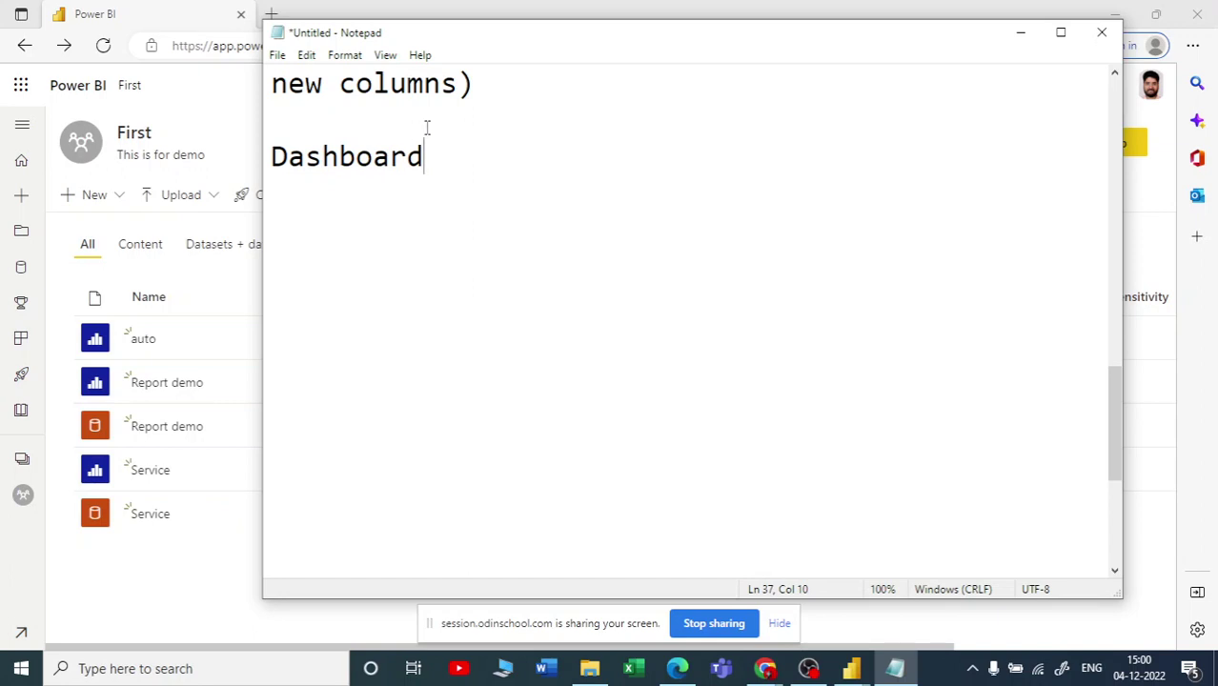
pyautogui.press('Return')
pyautogui.write('Report')
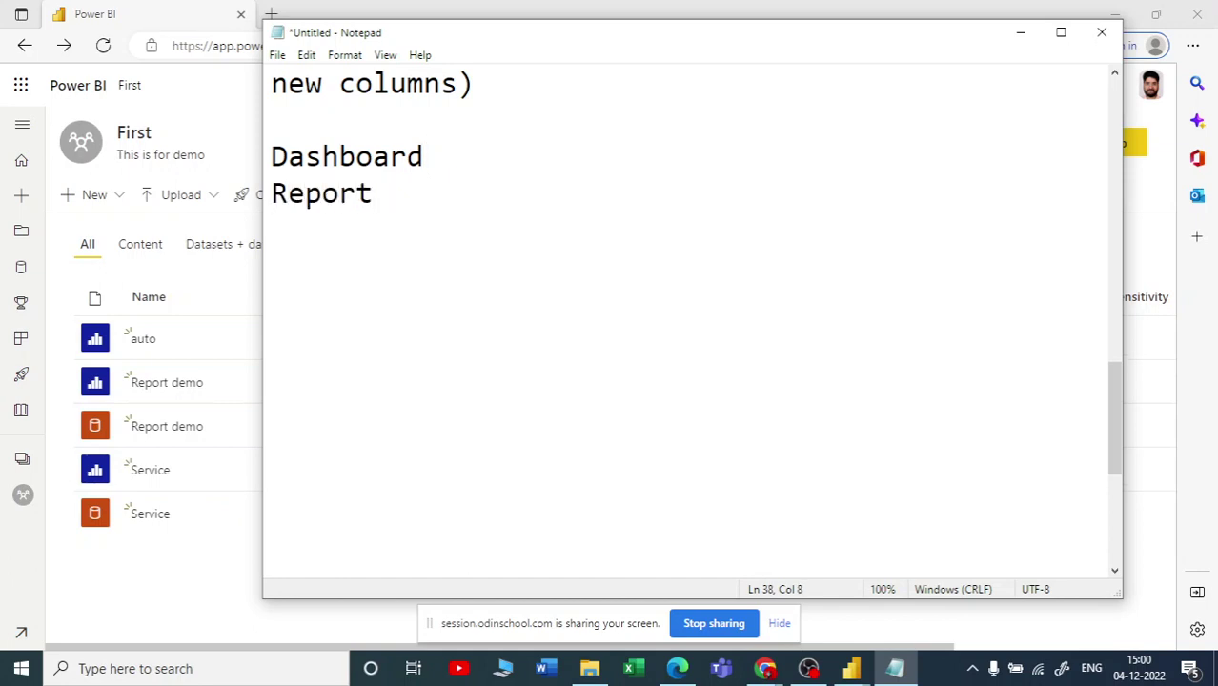
pyautogui.press('Up')
pyautogui.press('Right')
pyautogui.press('Right')
pyautogui.press('Return')
pyautogui.press('Return')
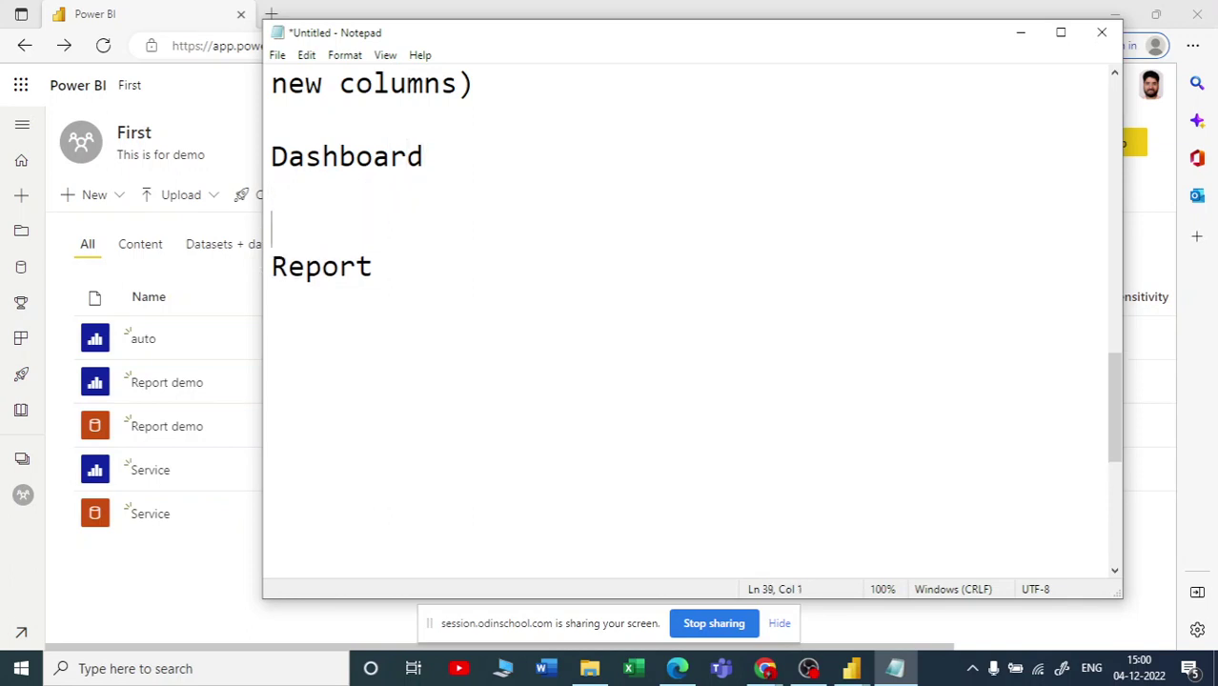
pyautogui.moveTo(388, 267); pyautogui.dragTo(273, 259)
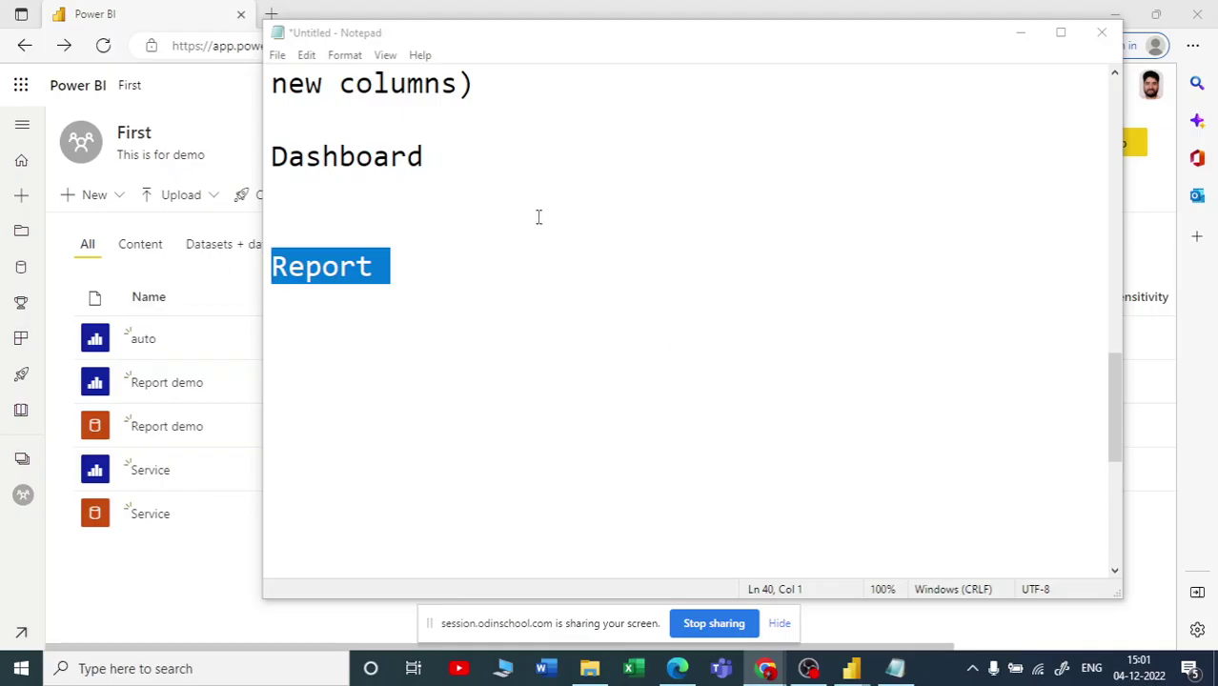
pyautogui.click(480, 176)
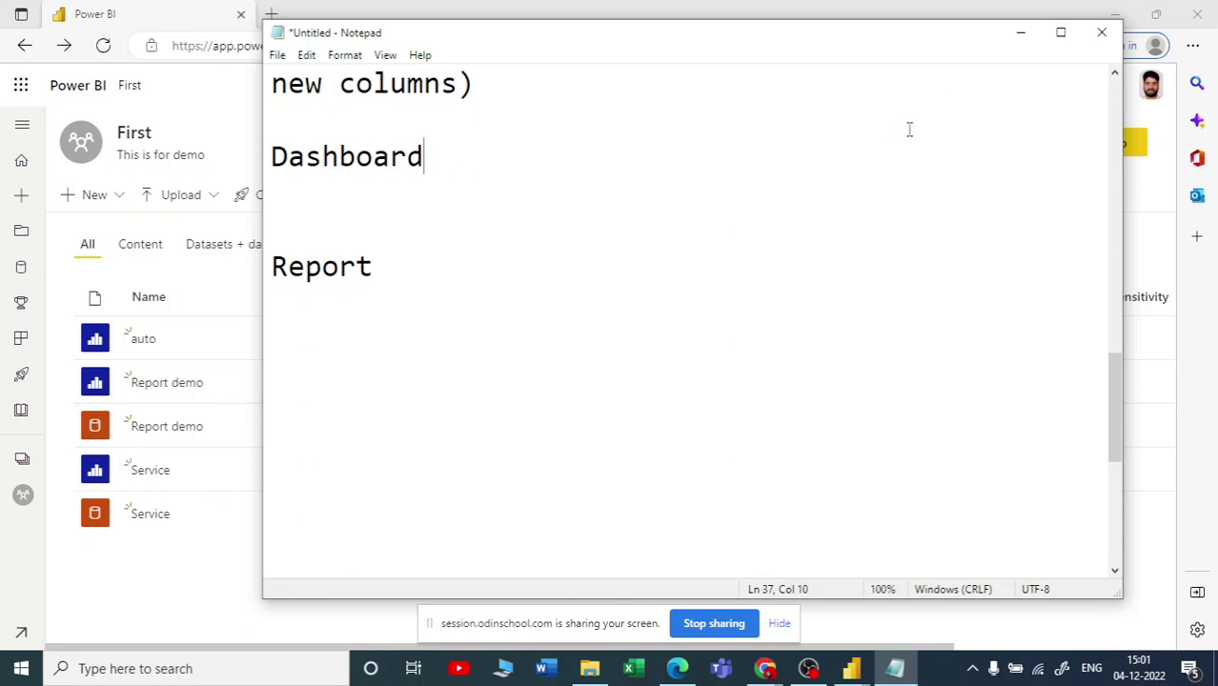
# Switch to Power BI in the browser and open the Service report from the First workspace.
pyautogui.click(1018, 35)
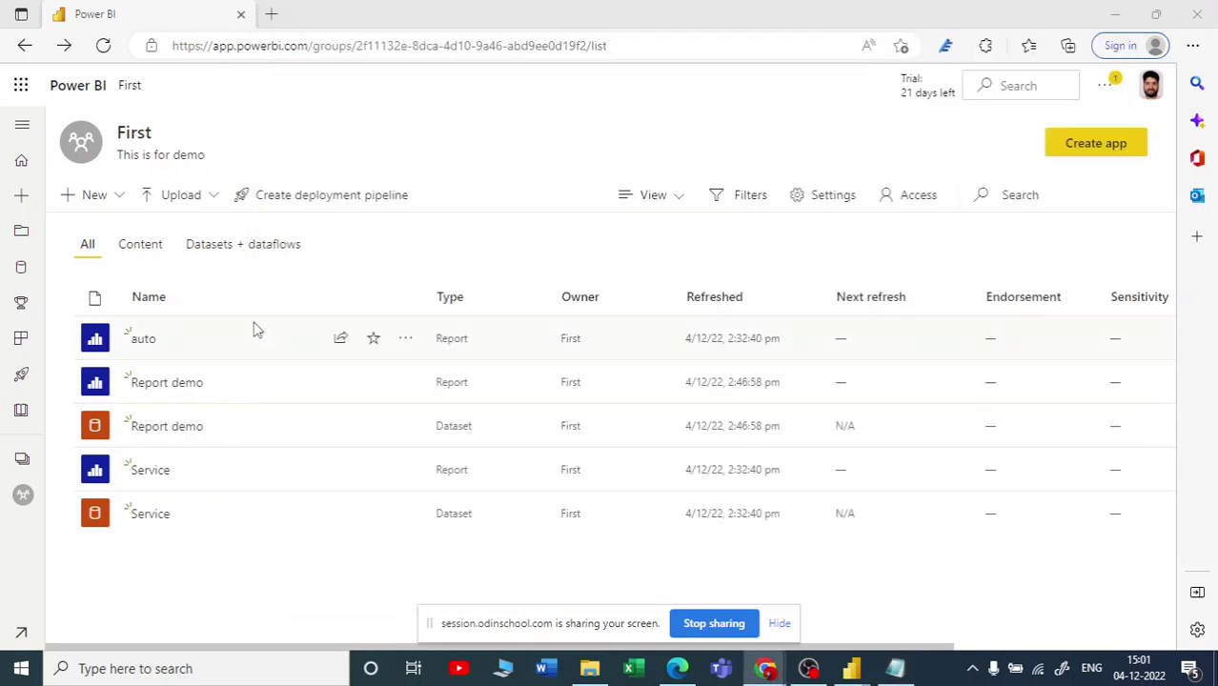
pyautogui.click(779, 623)
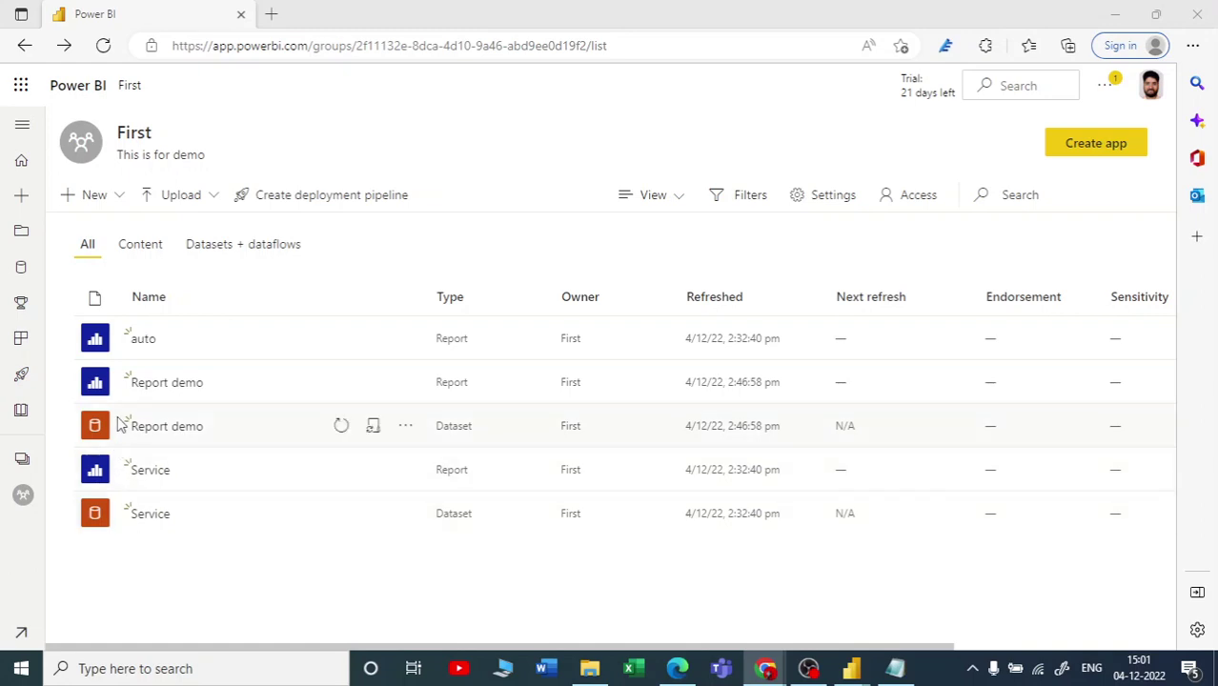
pyautogui.click(146, 470)
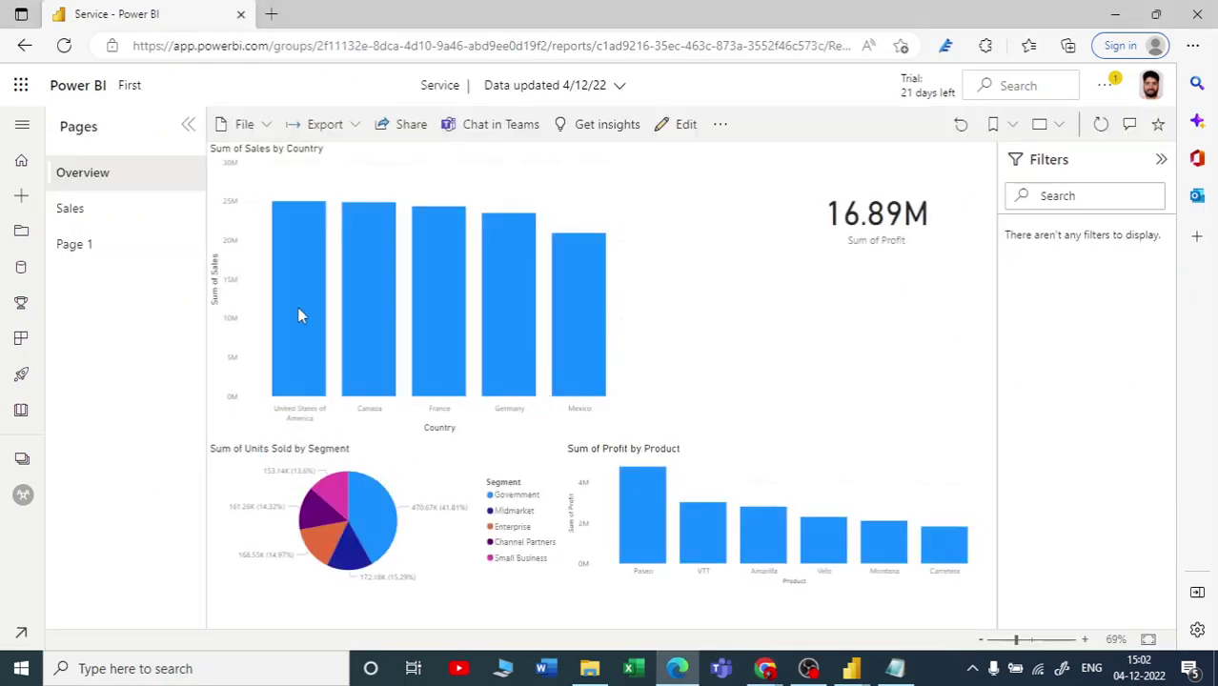
# Open the Service report for editing and shrink the Sum of Sales by Country chart on the Overview page.
pyautogui.click(476, 219)
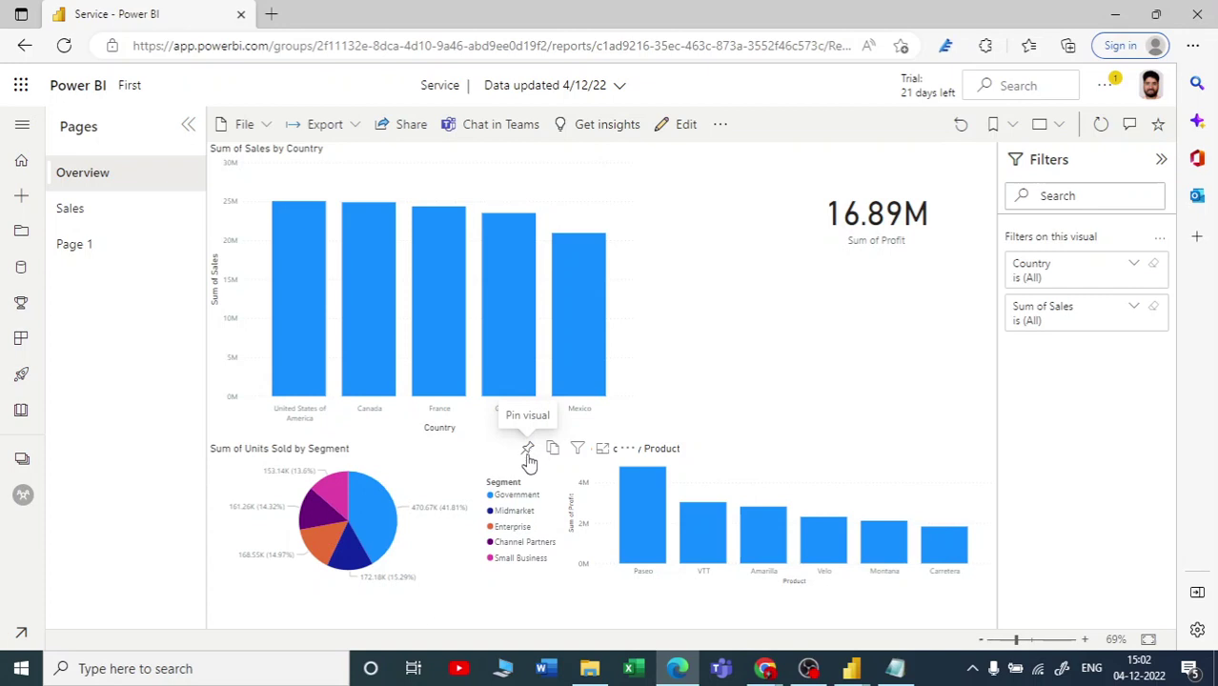
pyautogui.click(429, 542)
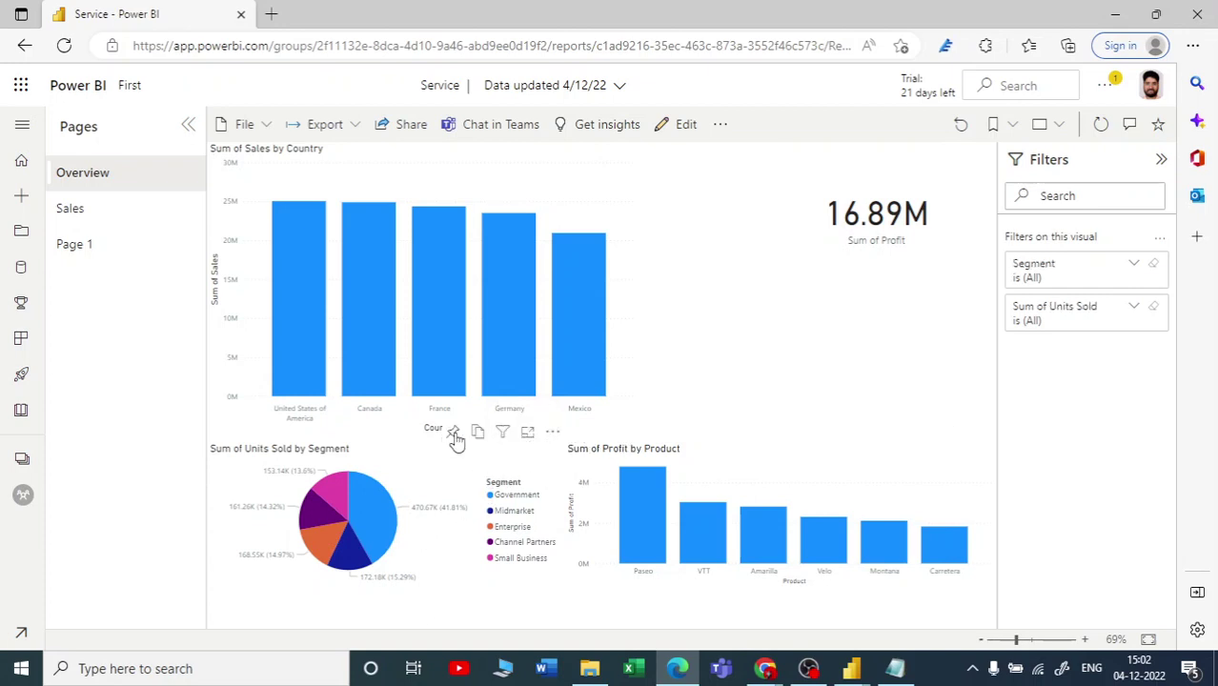
pyautogui.moveTo(515, 234)
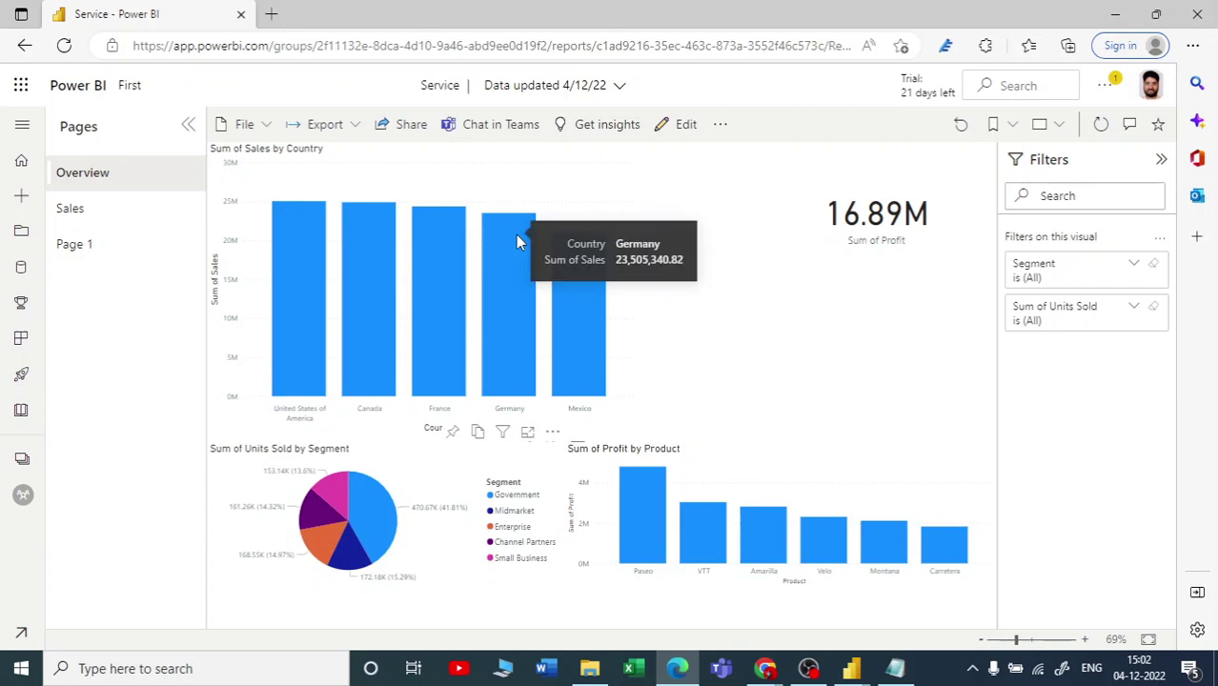
pyautogui.click(486, 197)
pyautogui.click(677, 124)
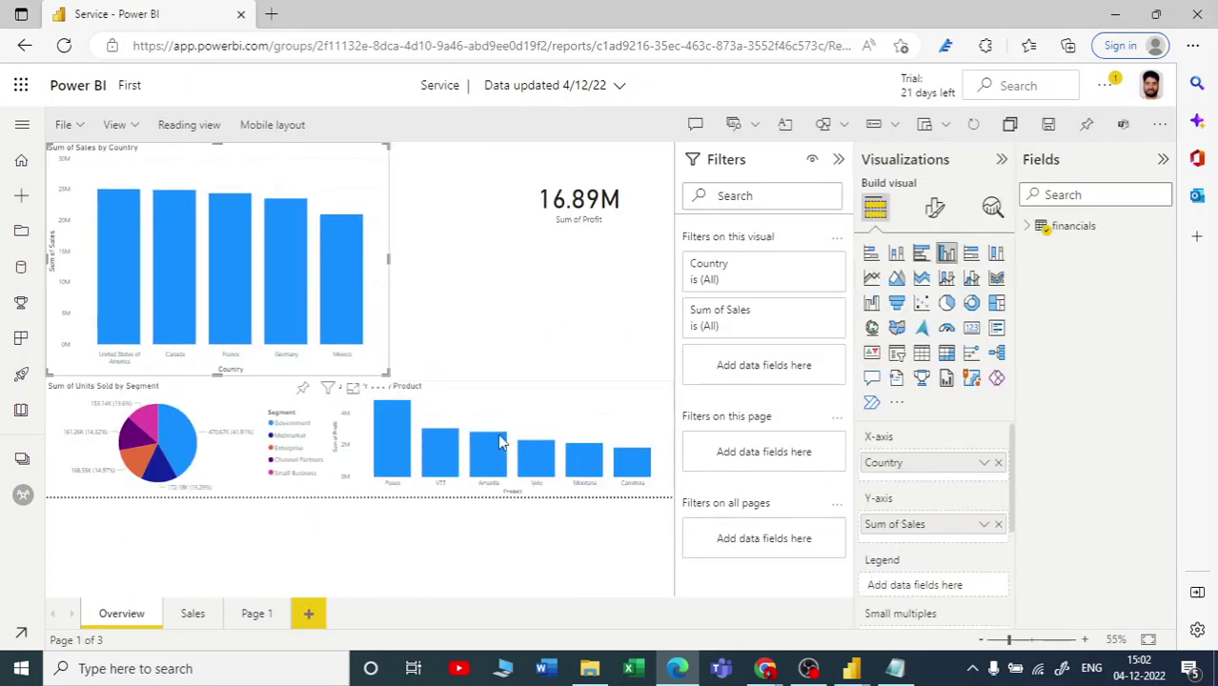
pyautogui.moveTo(382, 370); pyautogui.dragTo(350, 279)
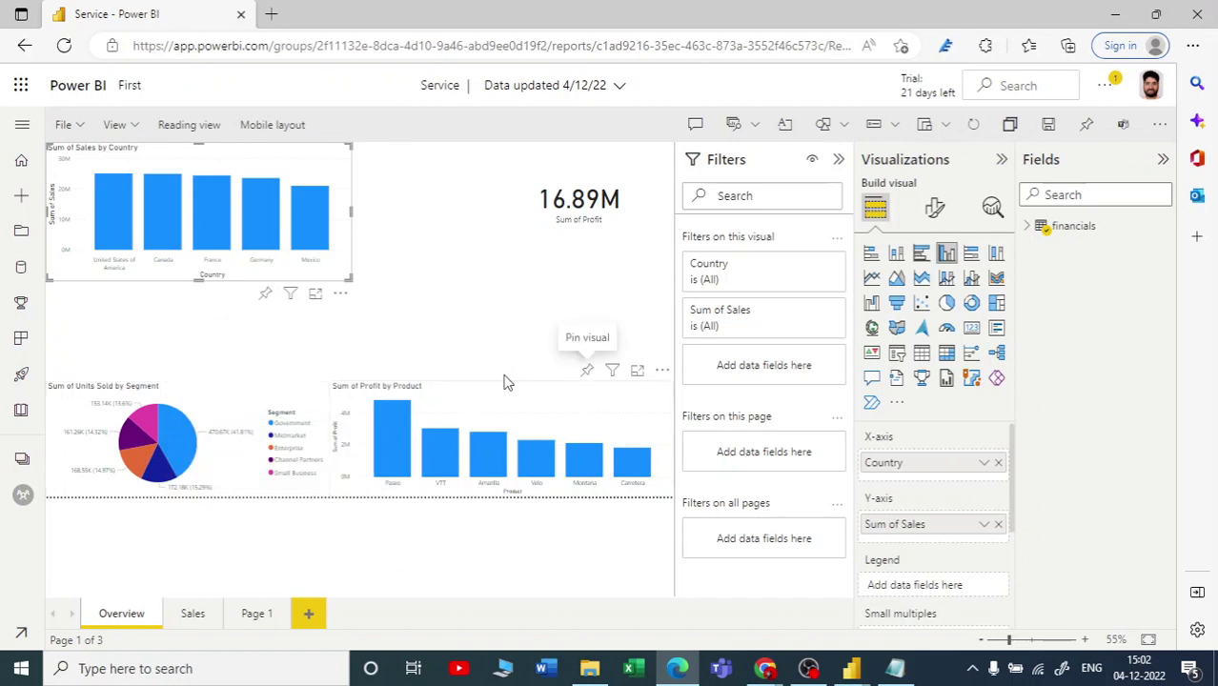
# Pin the Sum of Units Sold by Segment pie chart to a new dashboard named mydashboard.
pyautogui.click(244, 371)
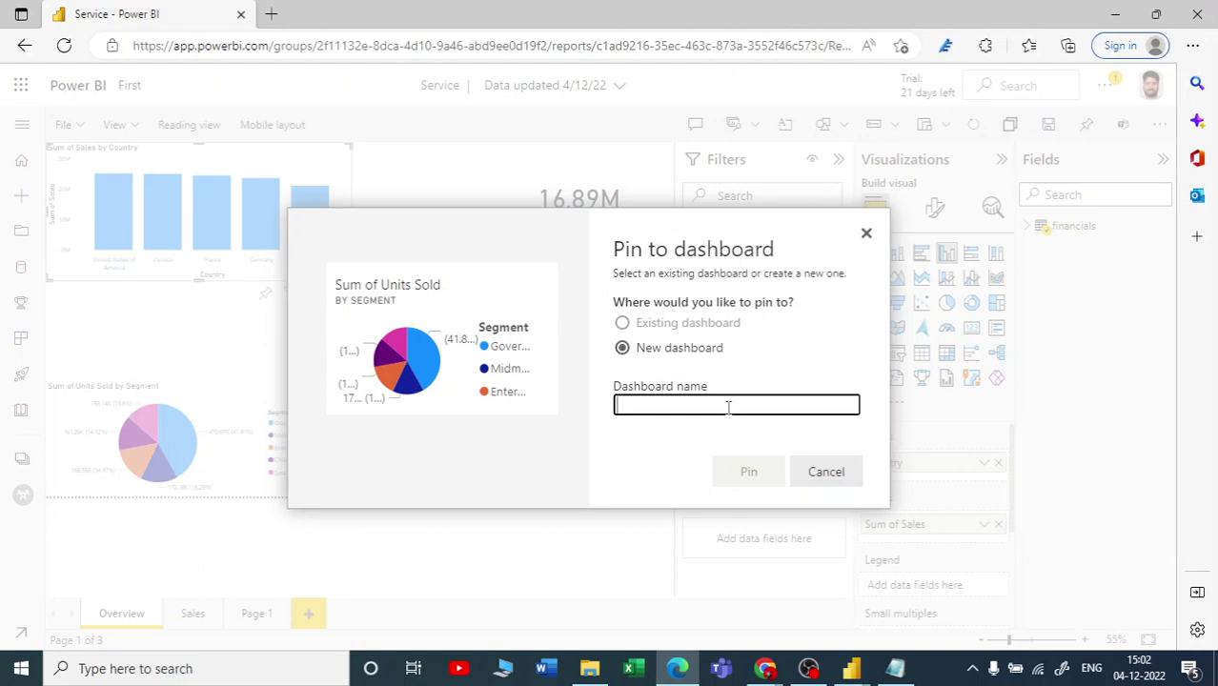
pyautogui.write('mydashboard')
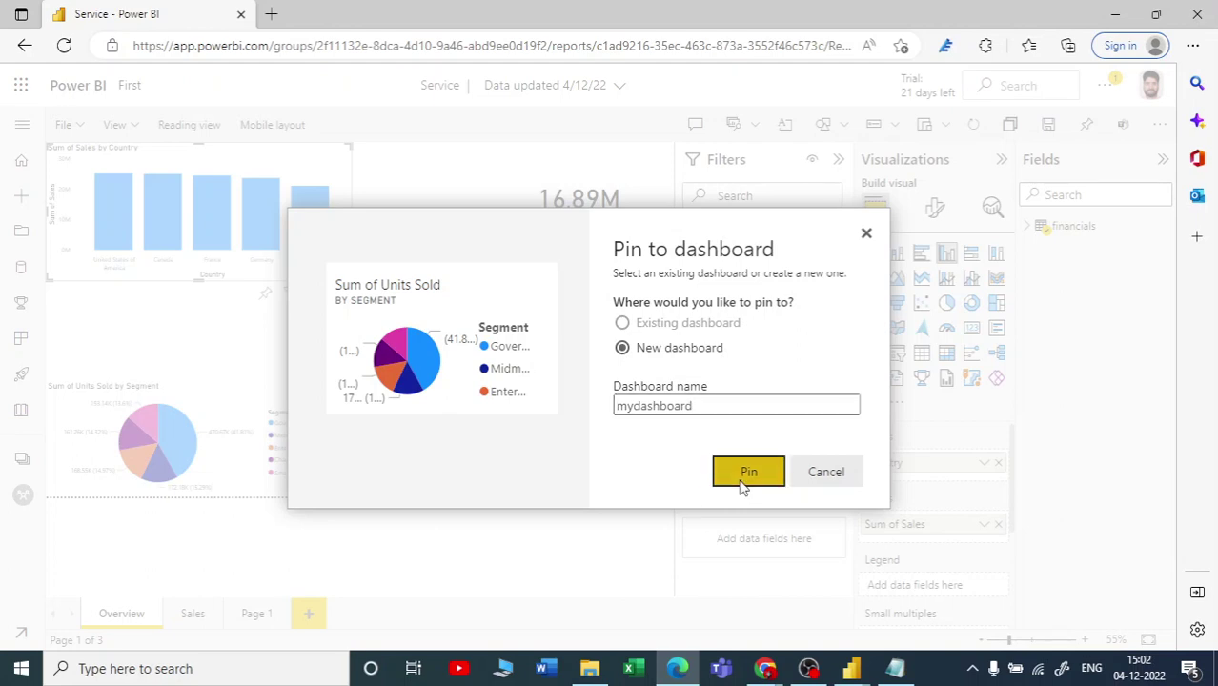
pyautogui.click(744, 483)
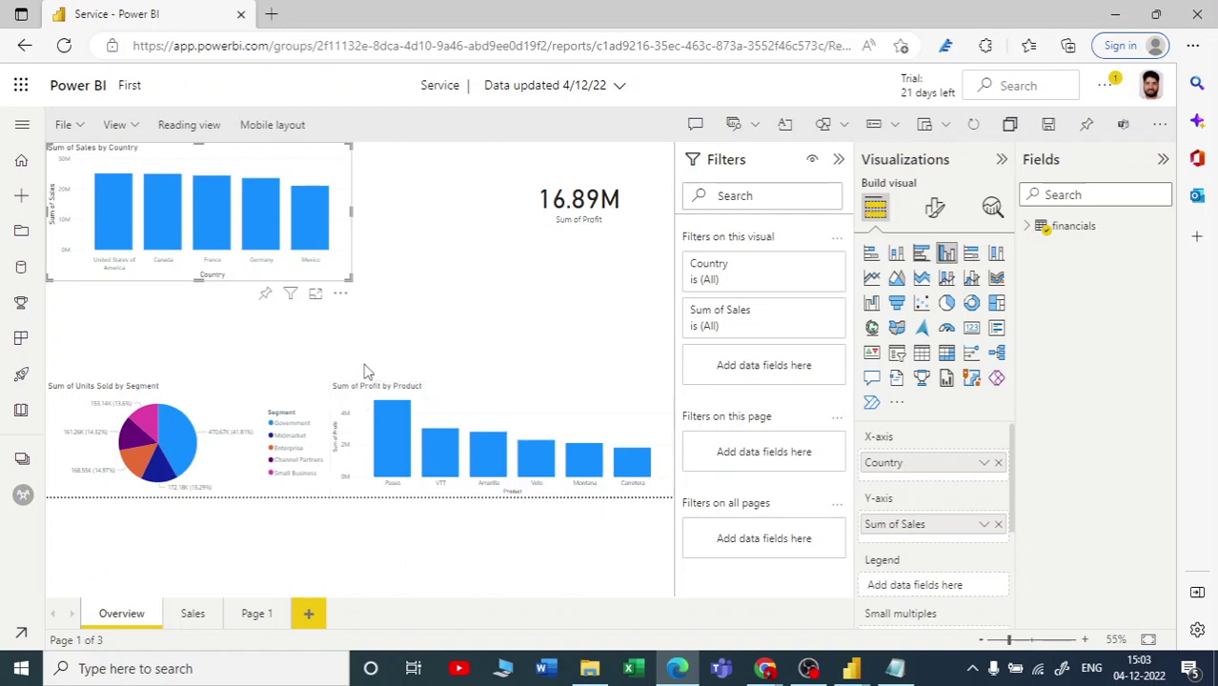
# Switch to the Notepad notes and add the line "single page" under the Dashboard heading.
pyautogui.click(899, 671)
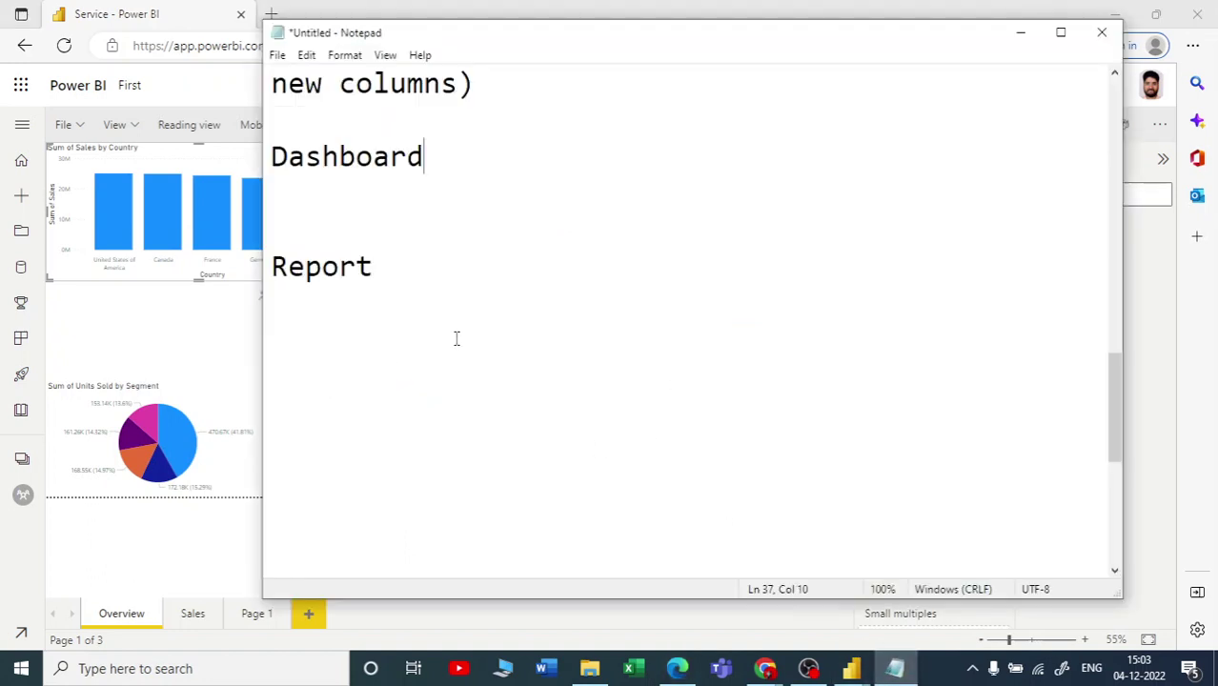
pyautogui.press('Return')
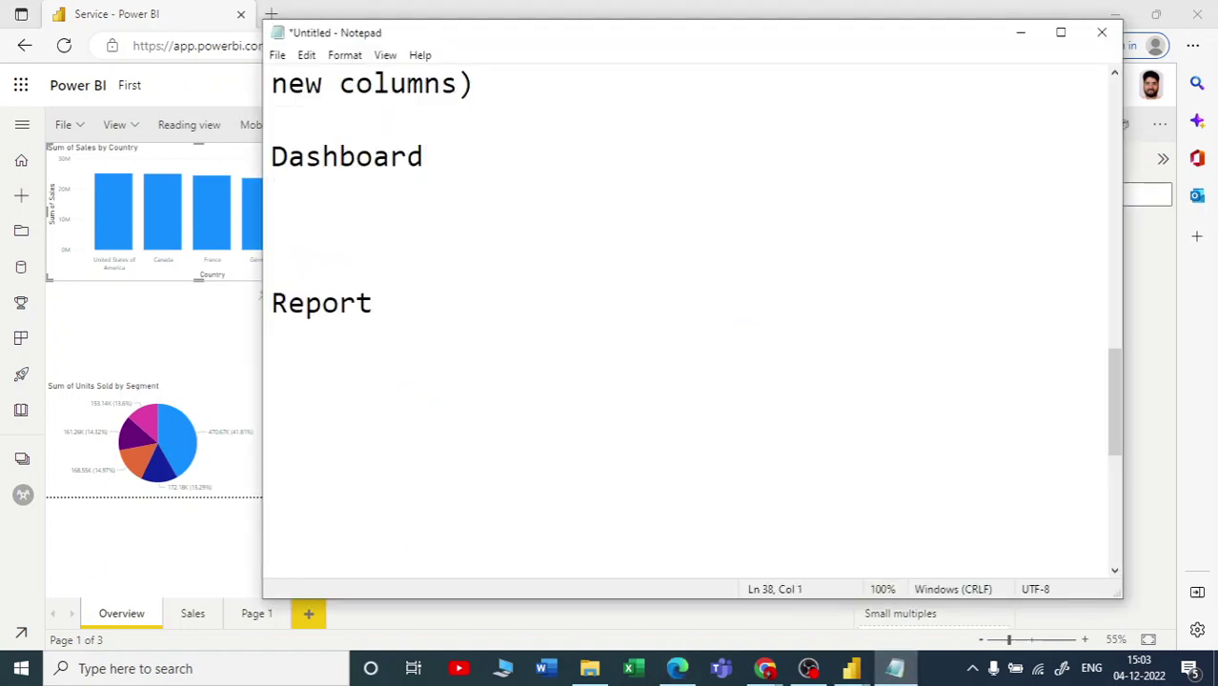
pyautogui.write('signl')
pyautogui.press('BackSpace')
pyautogui.press('BackSpace')
pyautogui.press('BackSpace')
pyautogui.write('ngle page')
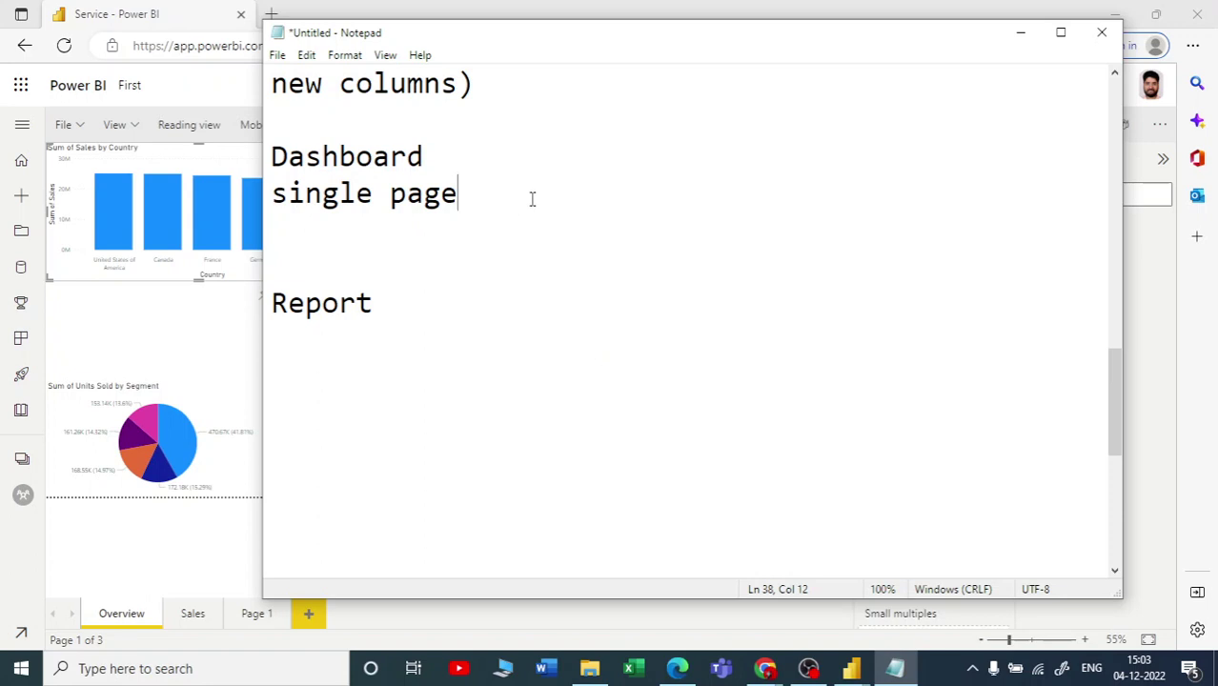
# Extend the "single page" line with the remark "(multiple datasets or reports)".
pyautogui.write(' (')
pyautogui.write('multi')
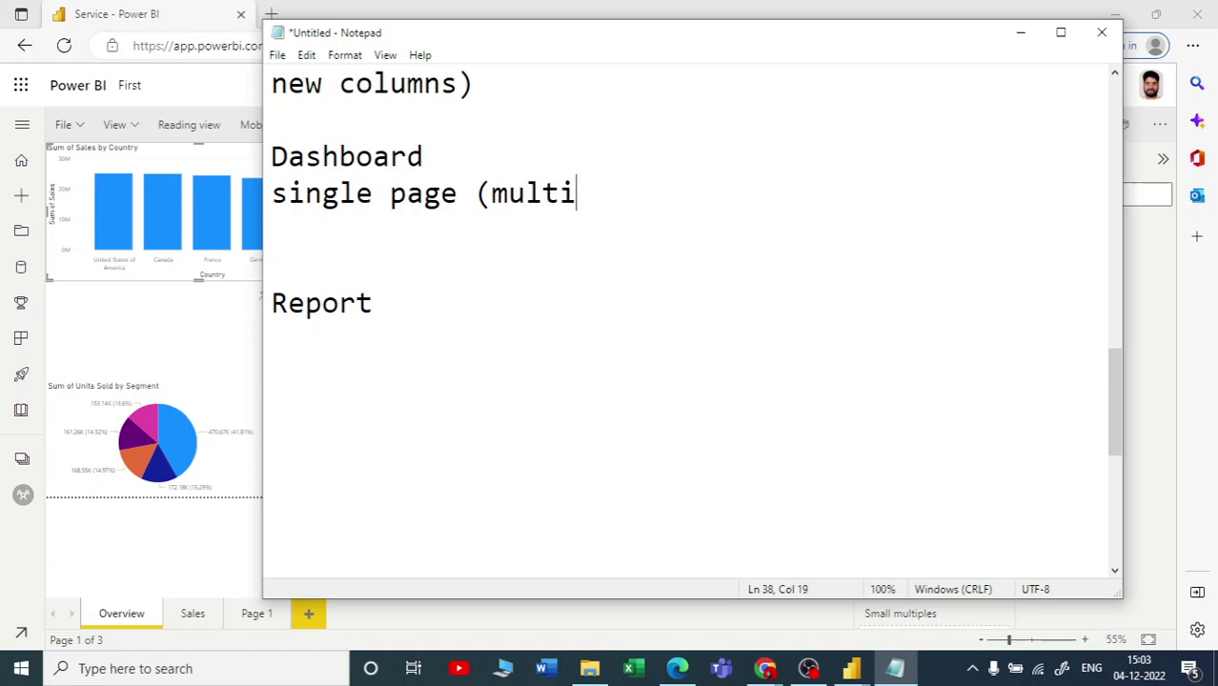
pyautogui.write('pp')
pyautogui.press('BackSpace')
pyautogui.write('pl')
pyautogui.press('BackSpace')
pyautogui.press('BackSpace')
pyautogui.write('le')
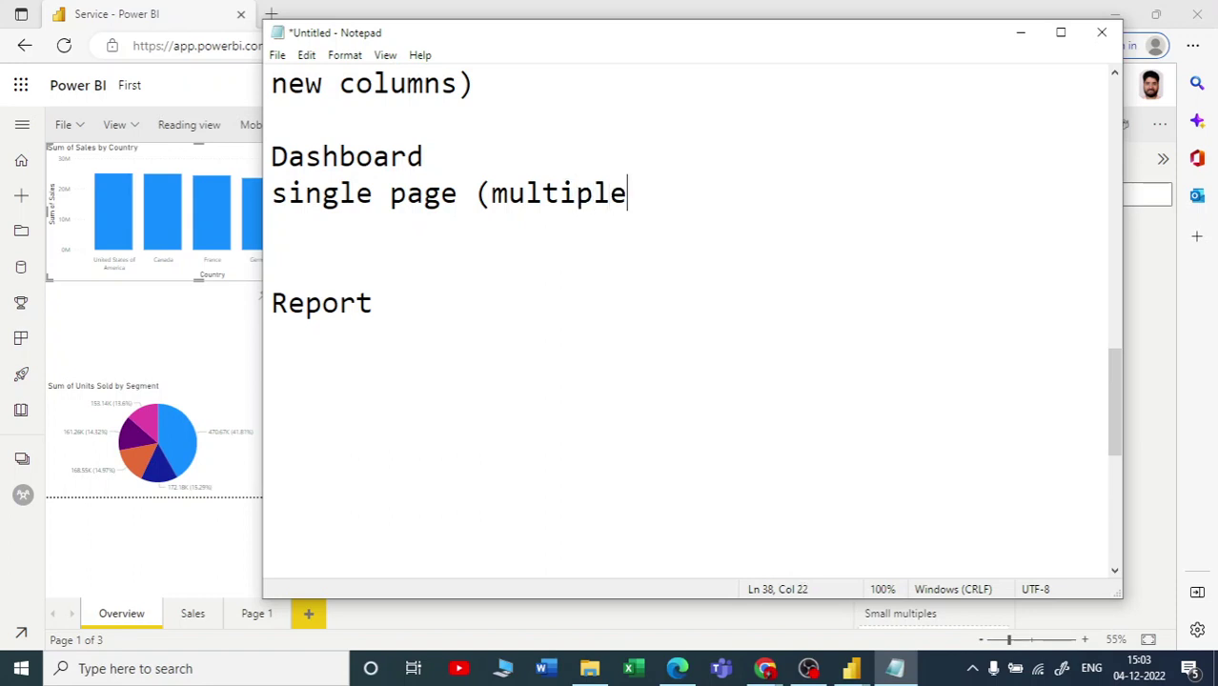
pyautogui.write(' data')
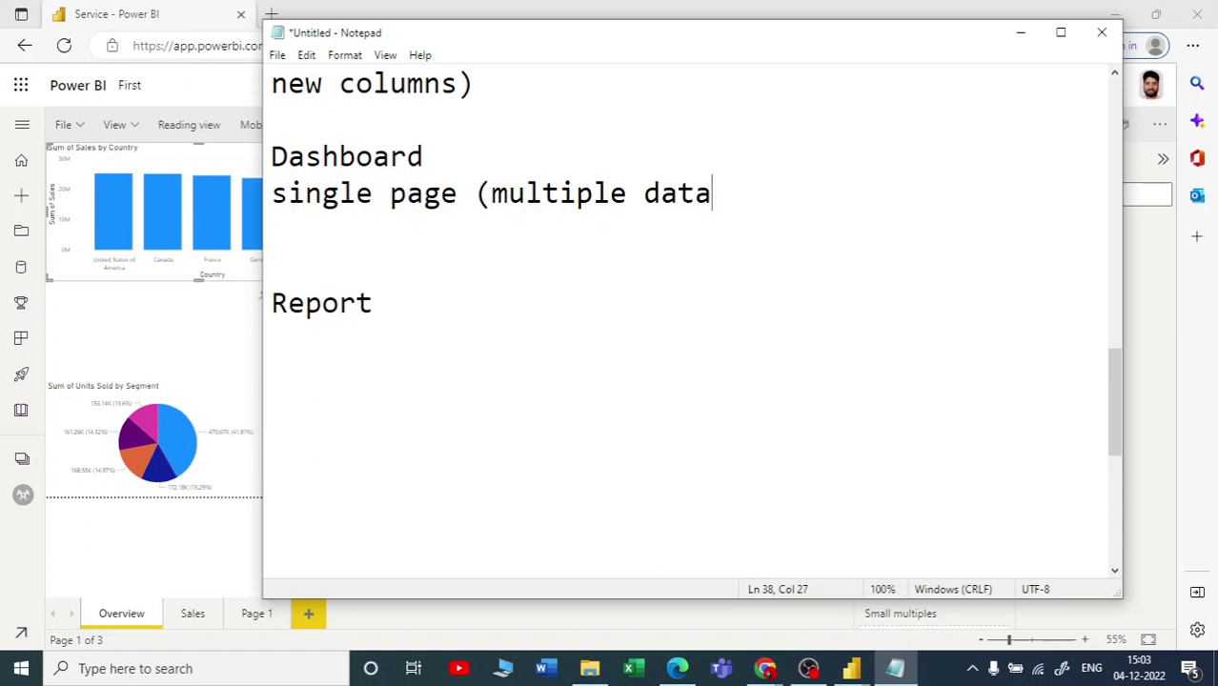
pyautogui.write('sets or')
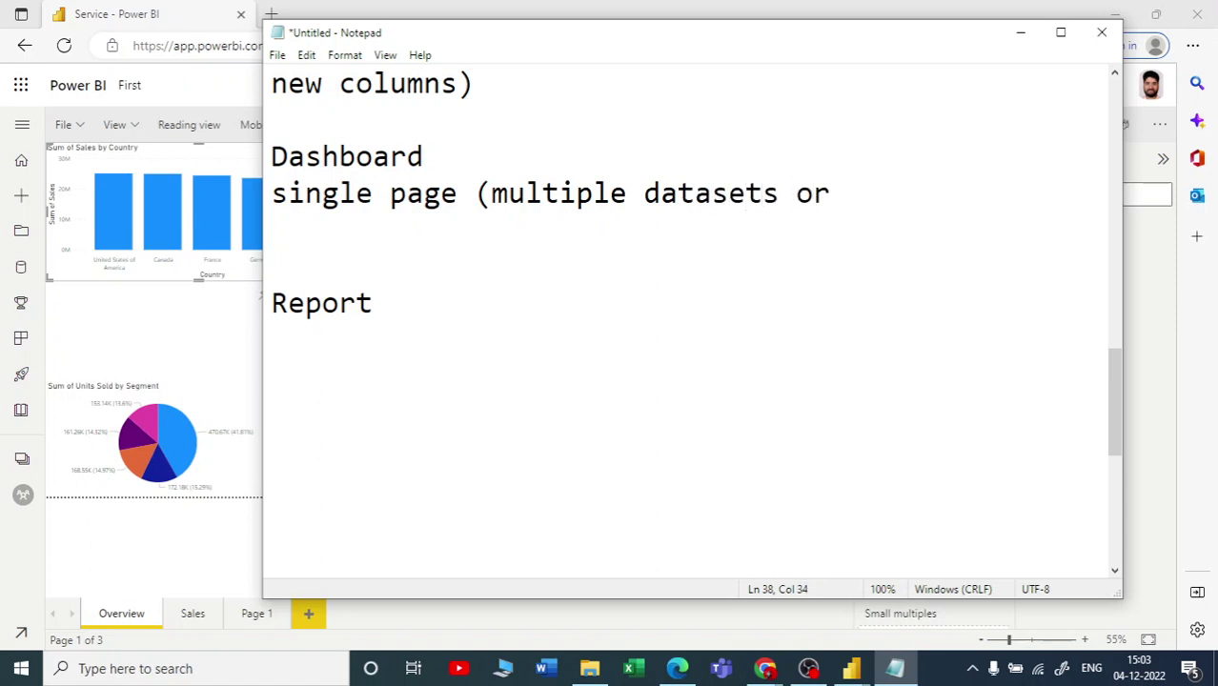
pyautogui.write(' reports)')
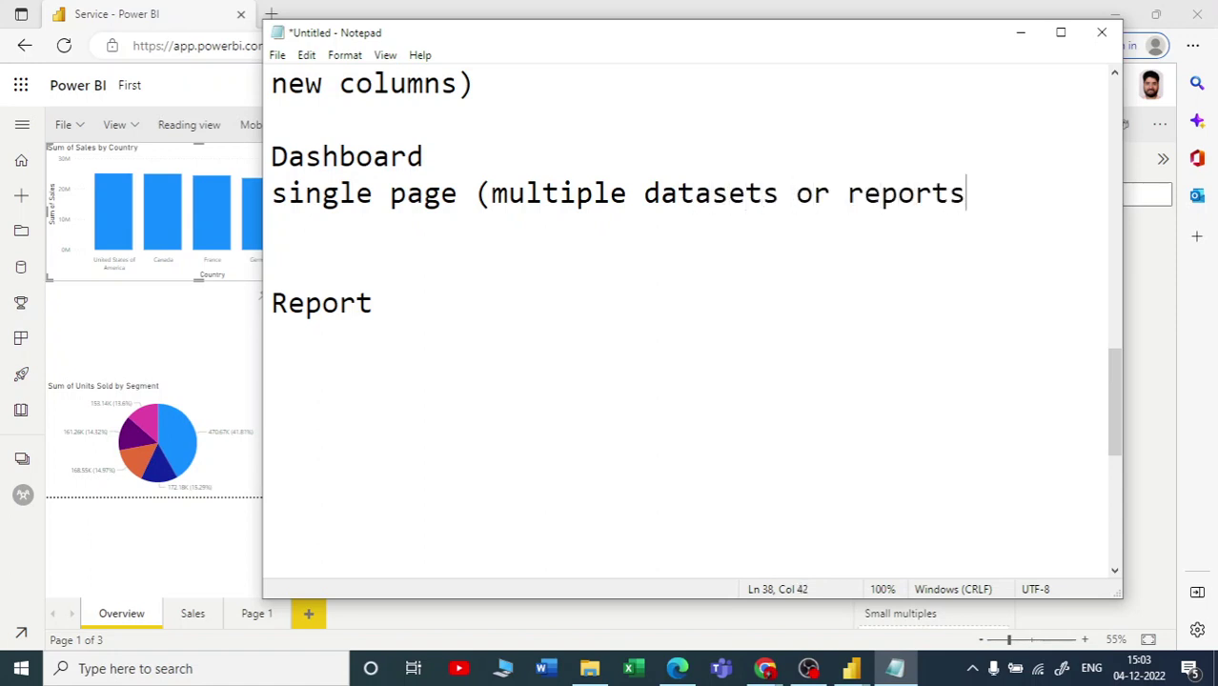
pyautogui.moveTo(474, 193); pyautogui.dragTo(264, 194)
pyautogui.moveTo(527, 194); pyautogui.dragTo(763, 193)
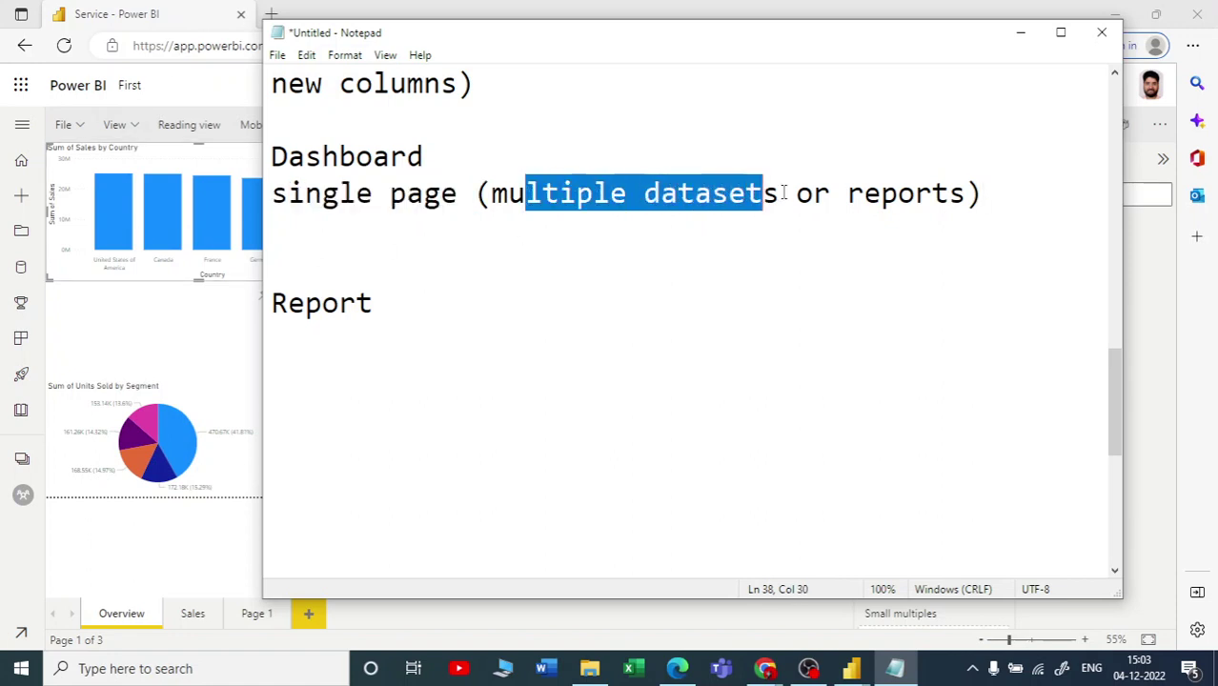
# Back in Power BI, pin the Sales page's Sum of Profit by Year and Quarter line chart to the existing dashboard mydashboard.
pyautogui.click(1021, 33)
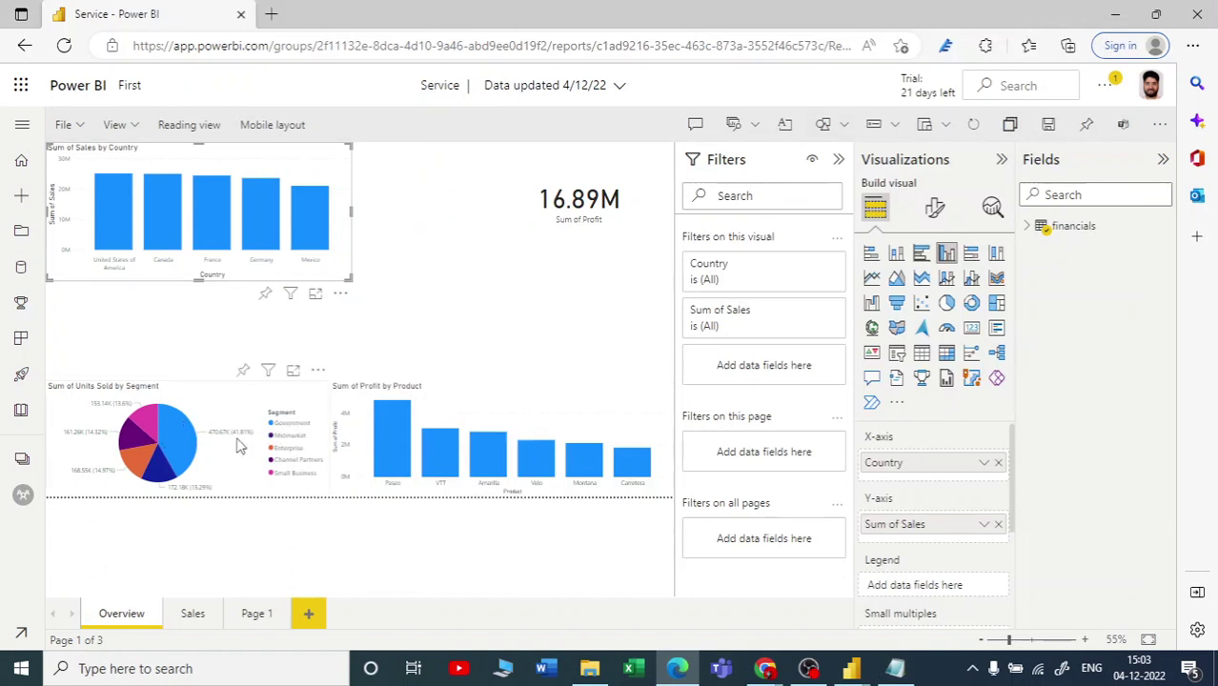
pyautogui.click(196, 613)
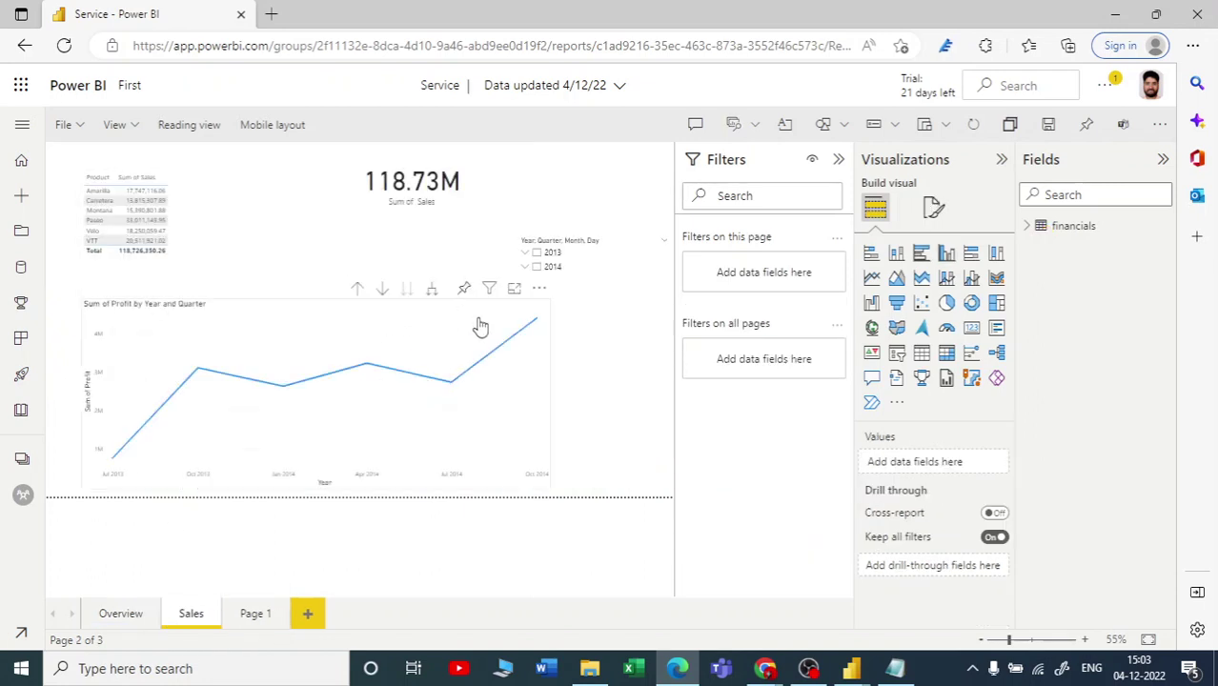
pyautogui.click(464, 288)
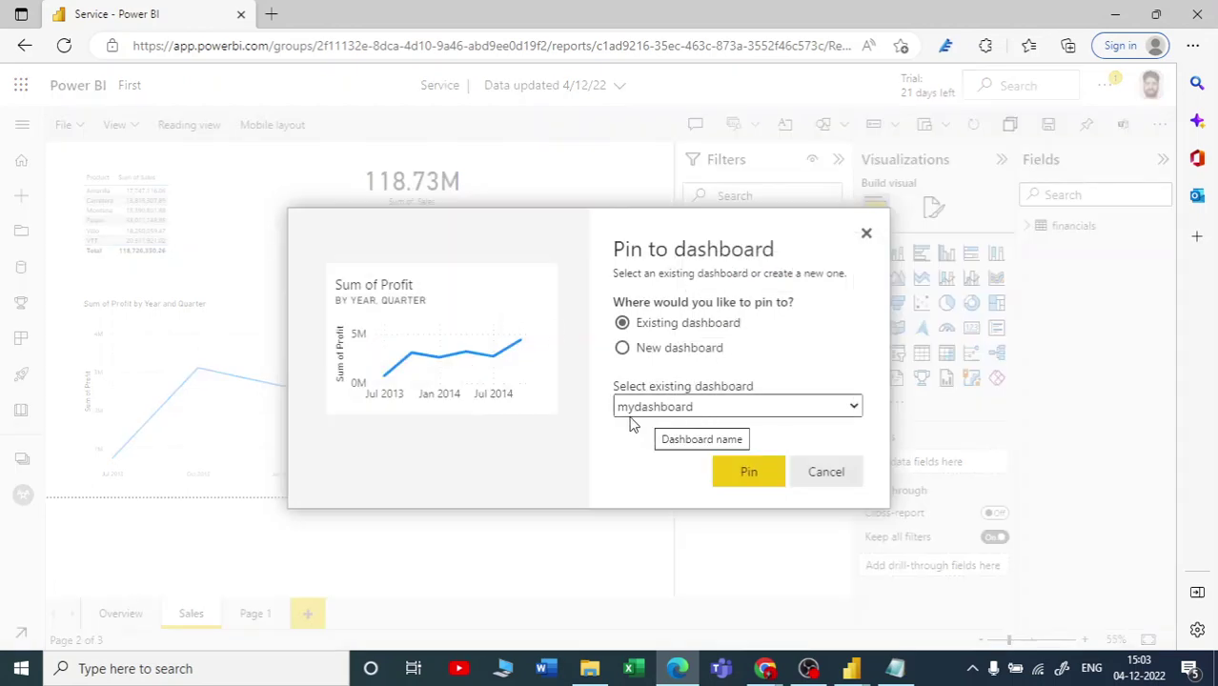
pyautogui.click(625, 350)
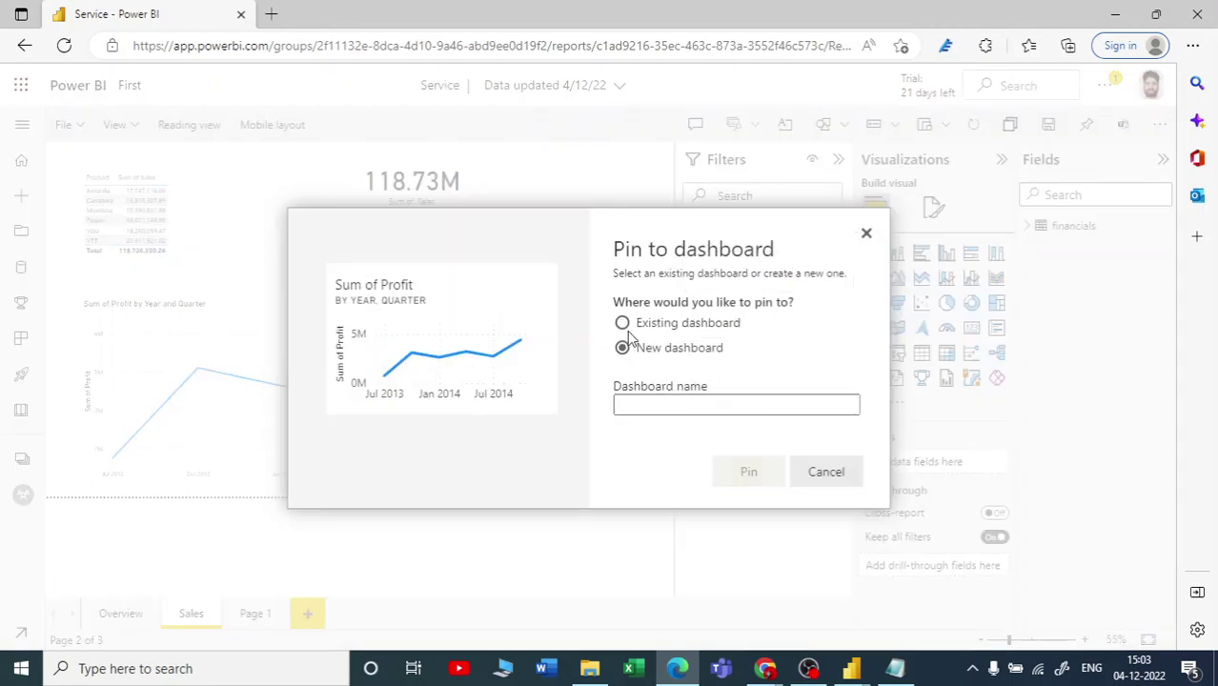
pyautogui.click(624, 324)
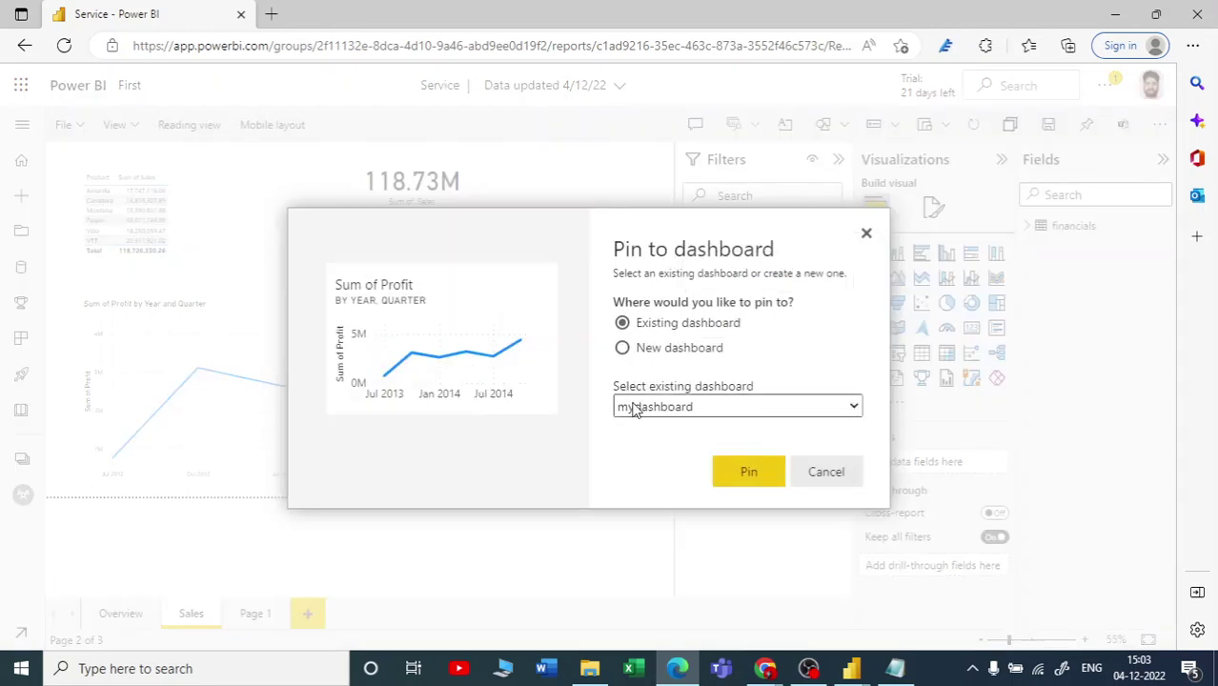
pyautogui.click(767, 474)
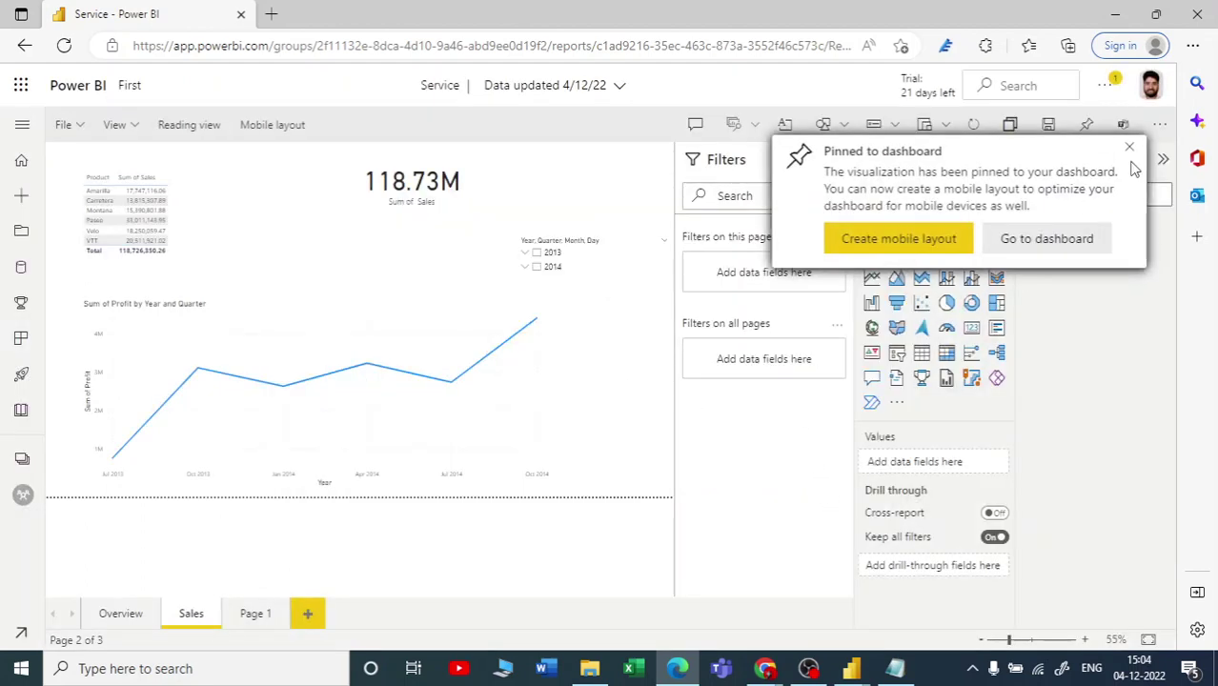
pyautogui.click(1131, 152)
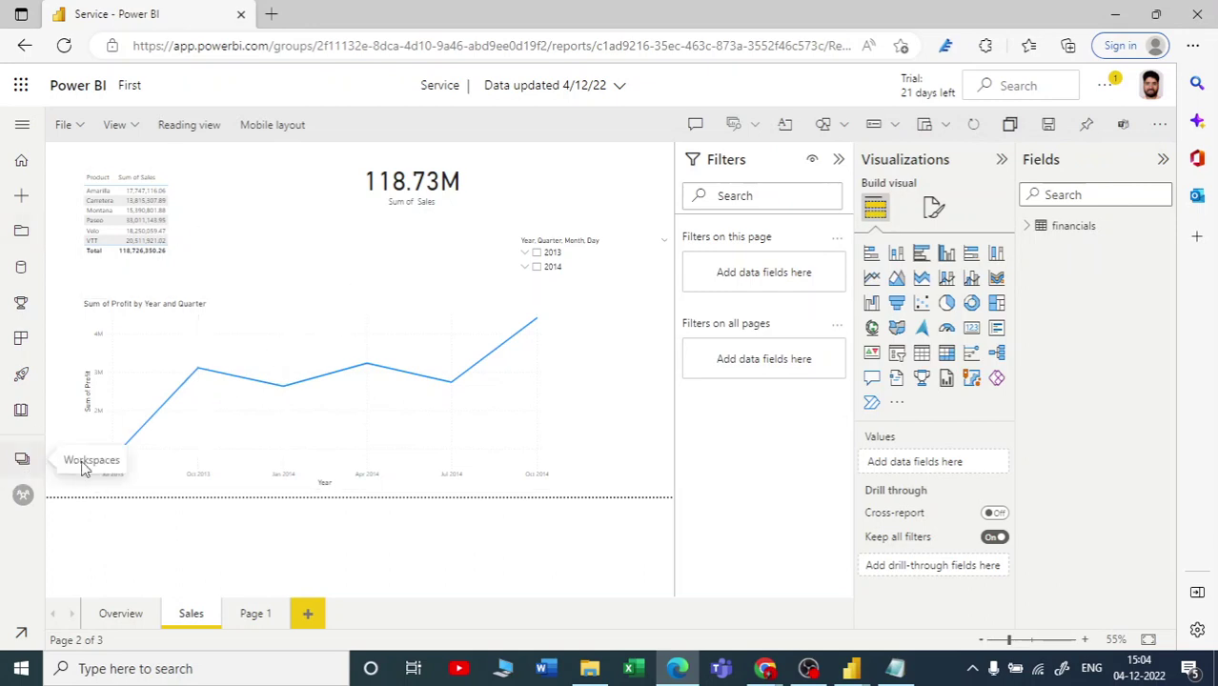
# Return to the First workspace's content list, saving the changes to the Service report.
pyautogui.click(82, 464)
pyautogui.click(105, 276)
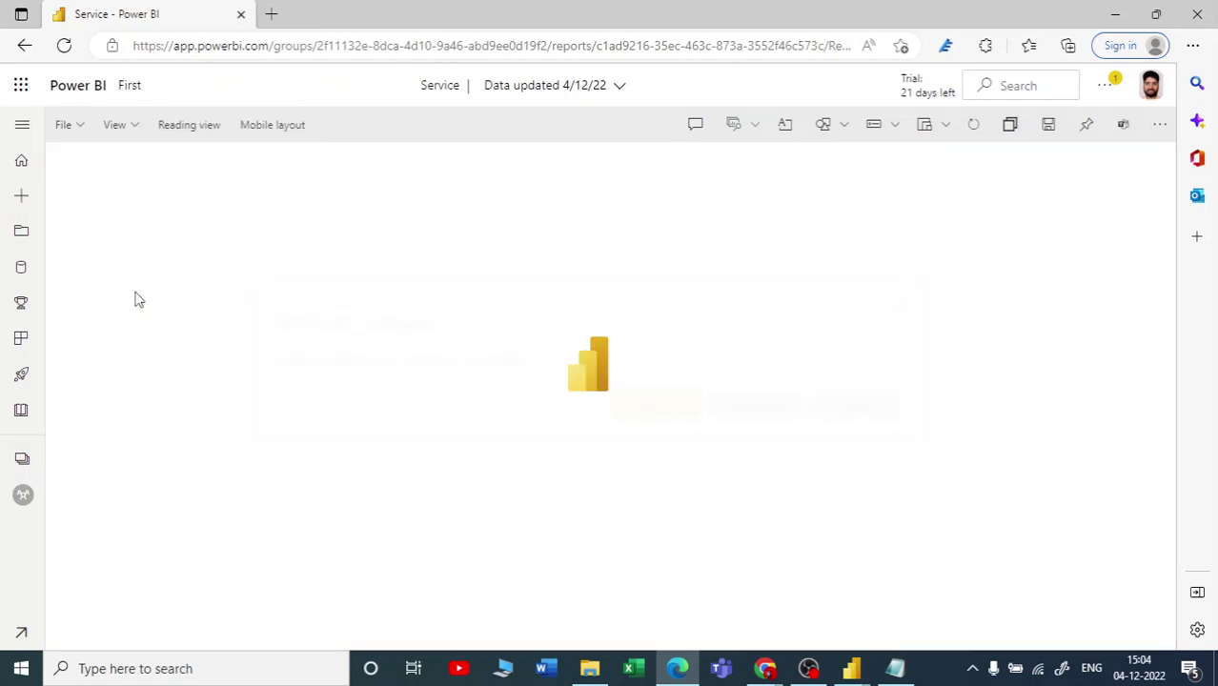
pyautogui.click(673, 414)
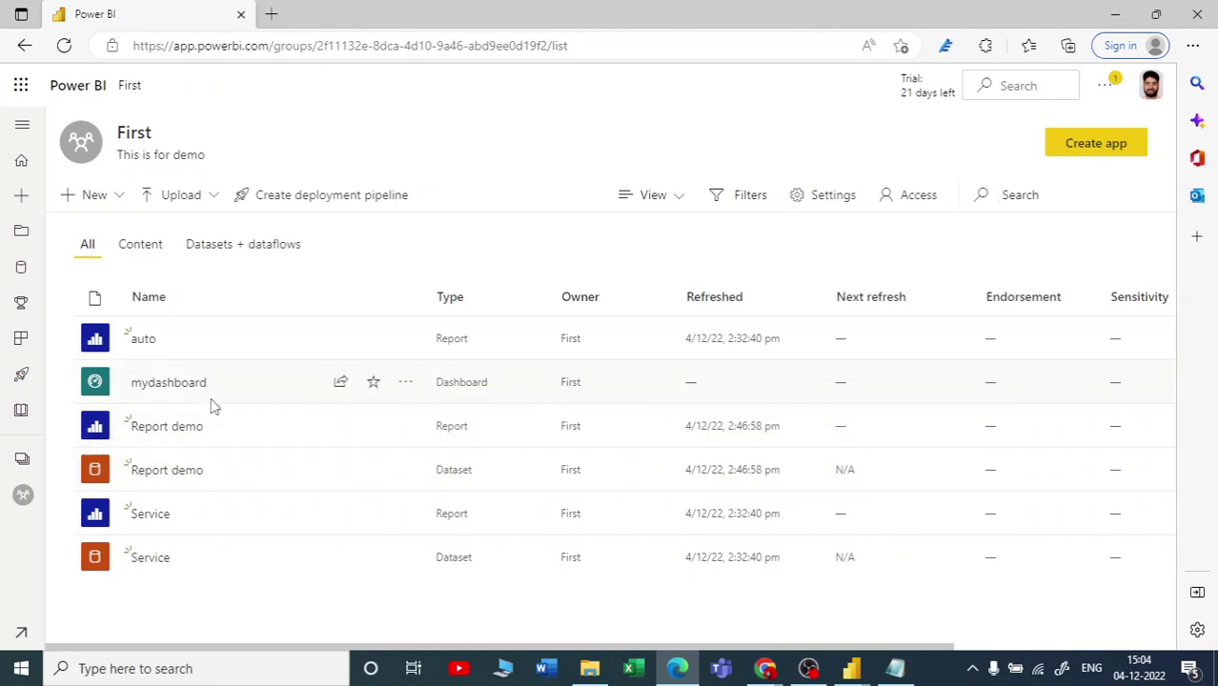
# Open mydashboard to view its pinned tiles and return to the First workspace's content list.
pyautogui.click(168, 385)
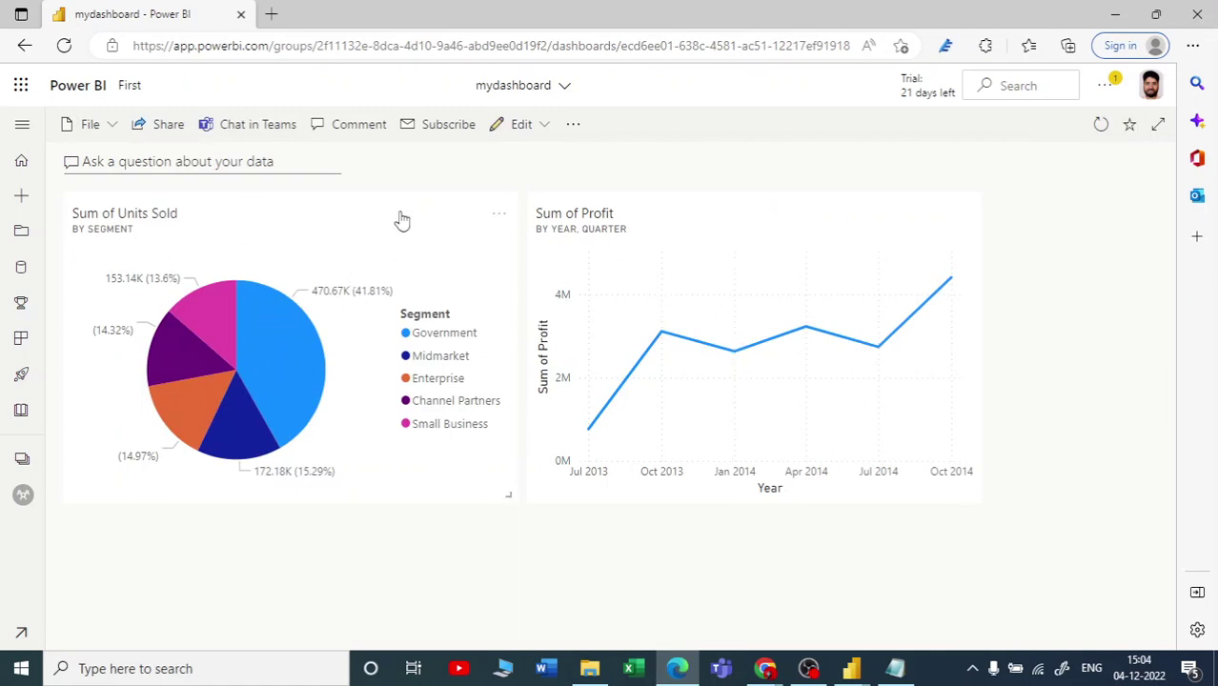
pyautogui.click(24, 46)
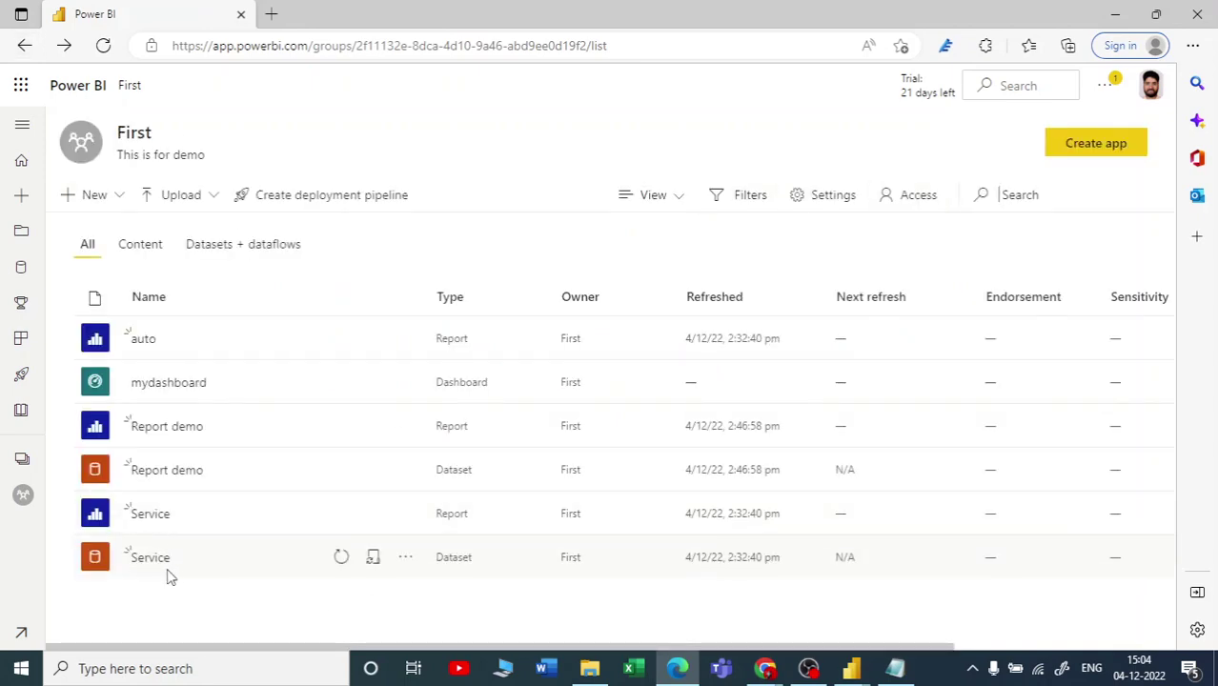
# From Report demo's forecast page, pin the Sum of Sales Amount by Year line chart to the existing dashboard mydashboard.
pyautogui.click(168, 430)
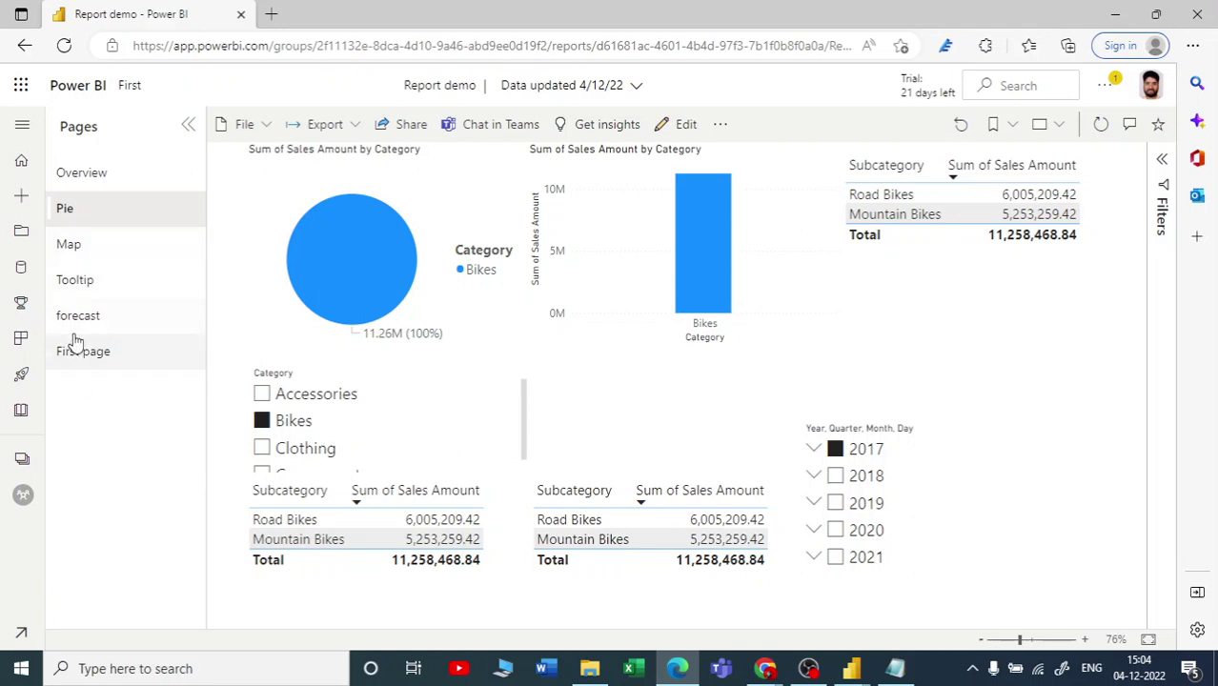
pyautogui.click(96, 320)
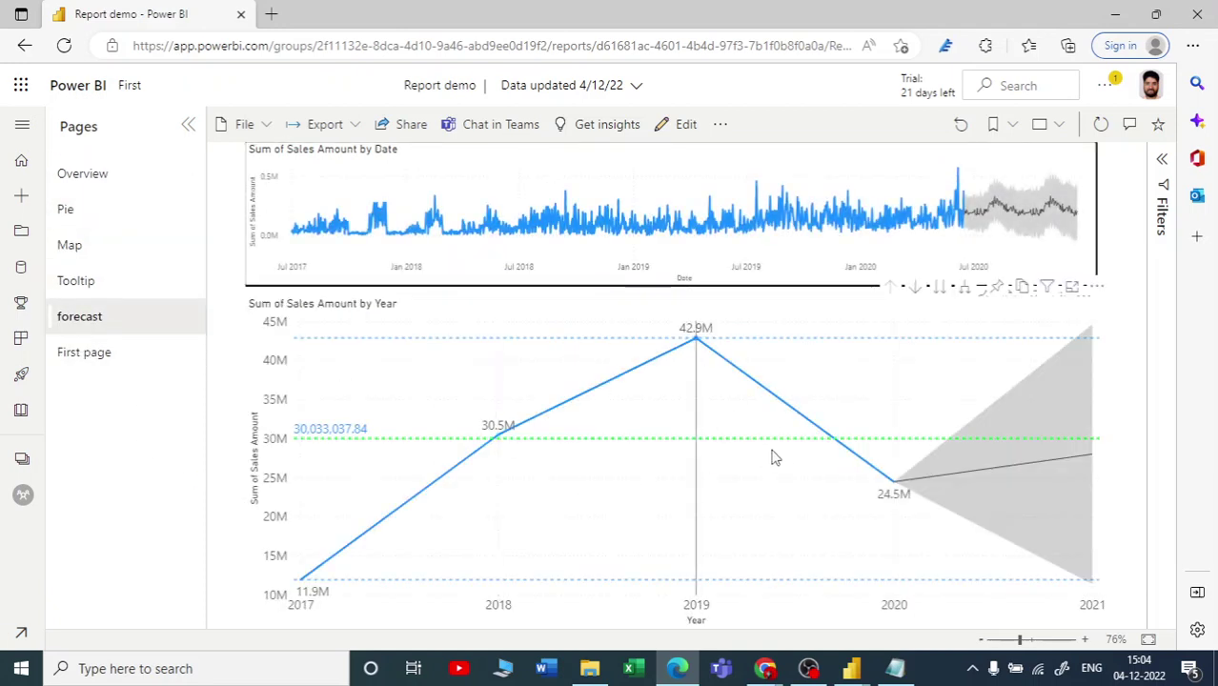
pyautogui.click(998, 288)
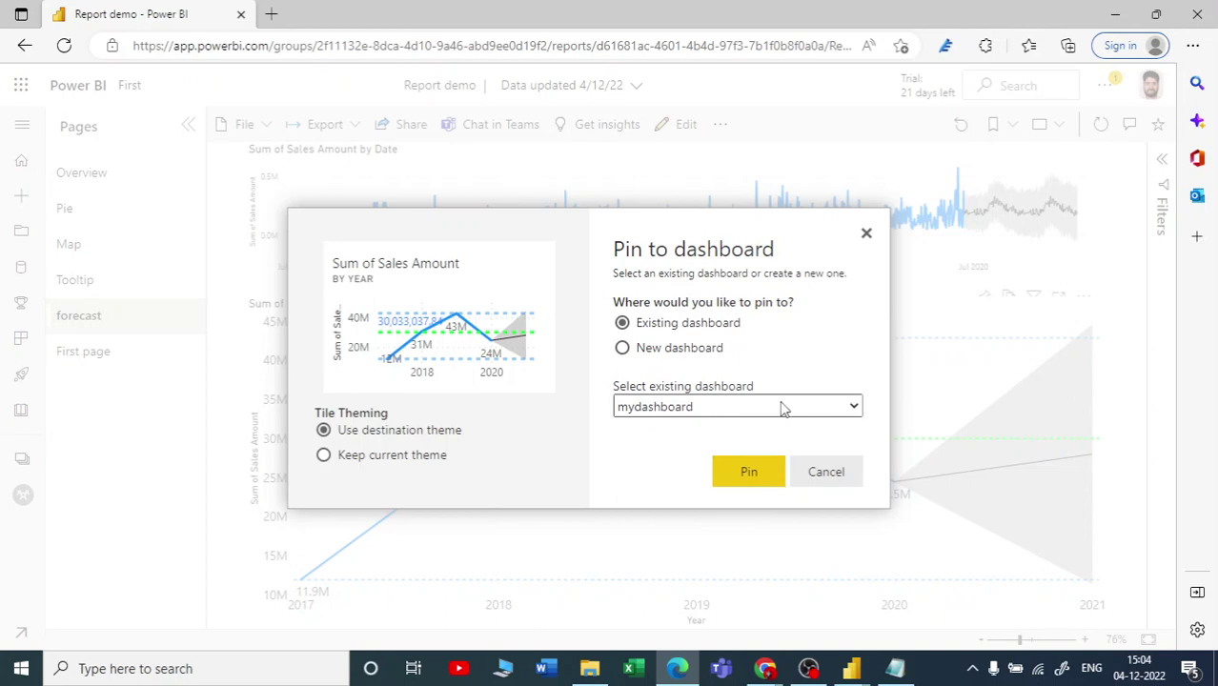
pyautogui.click(743, 474)
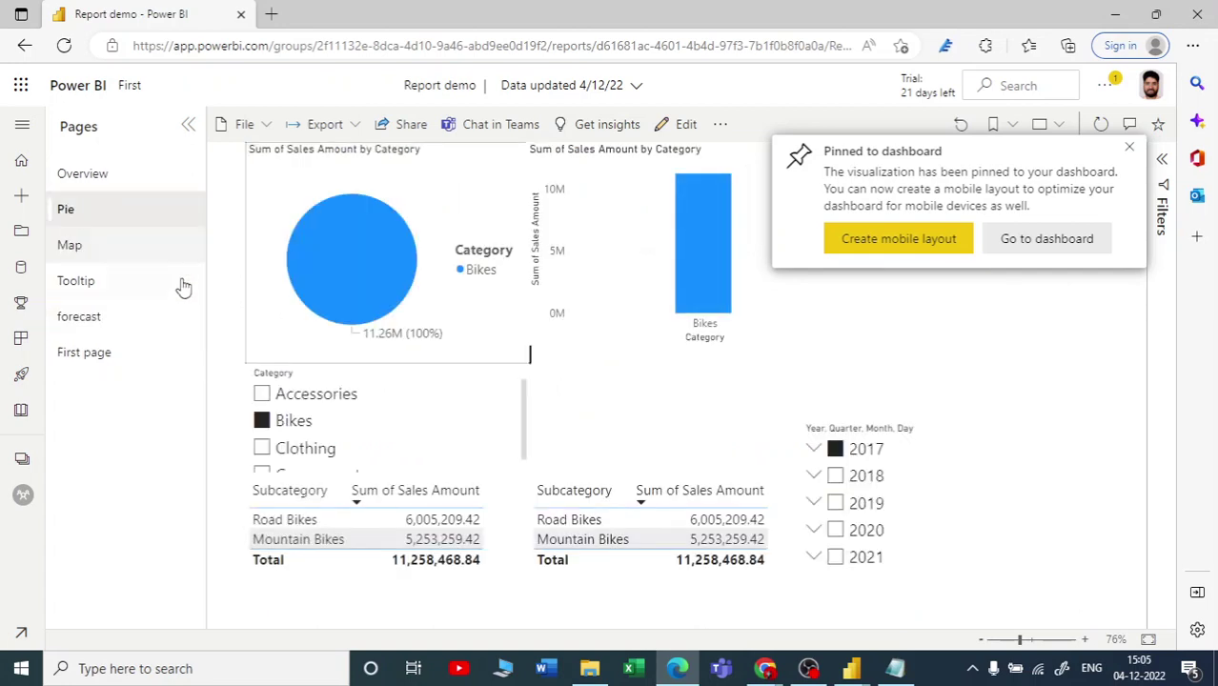
# Pin the Pie page's first Subcategory sales table, below the Category slicer, to the existing dashboard mydashboard.
pyautogui.click(475, 502)
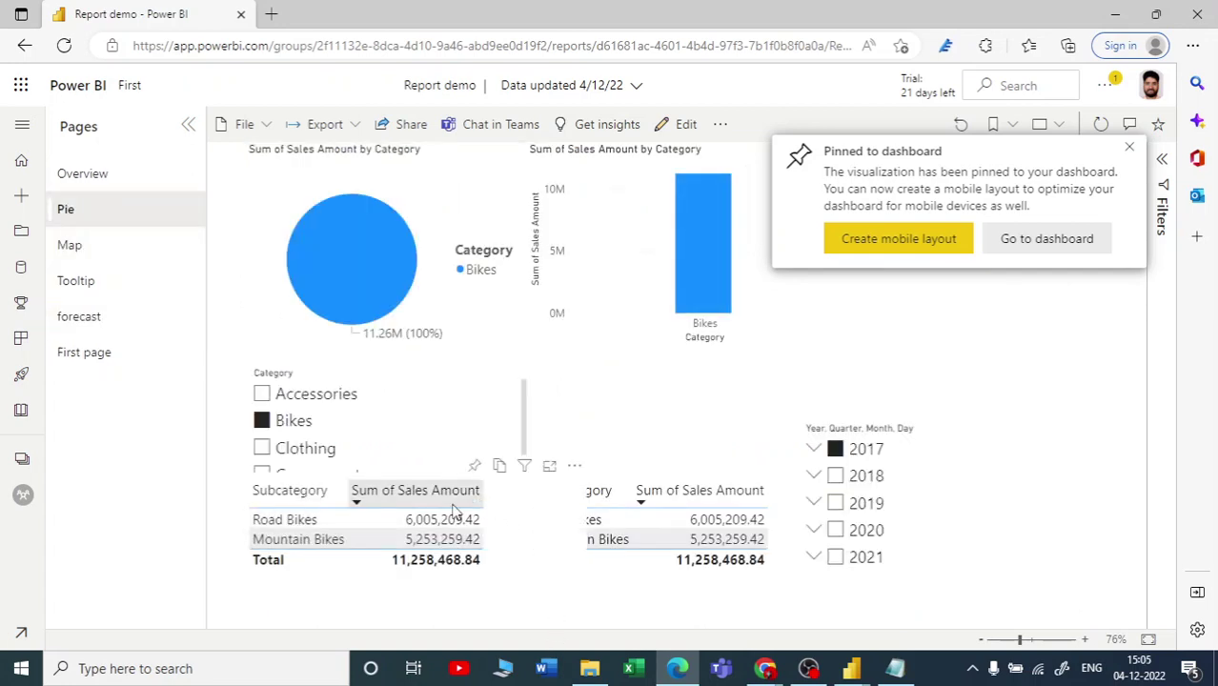
pyautogui.click(475, 468)
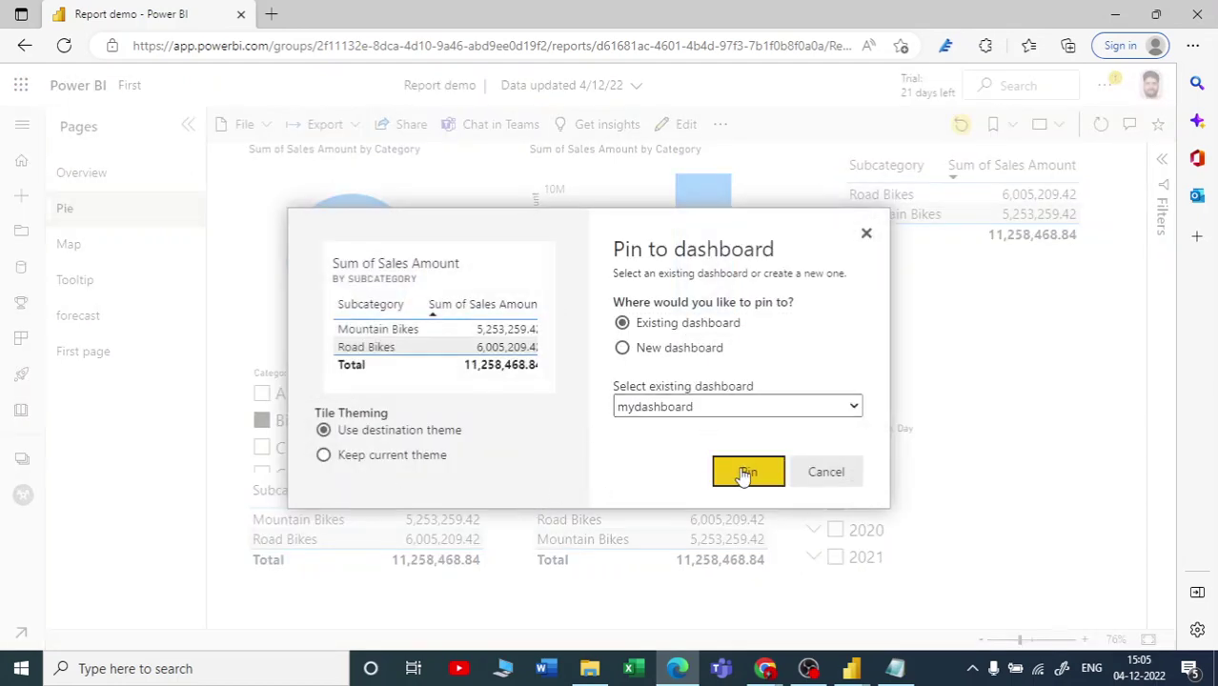
pyautogui.click(746, 473)
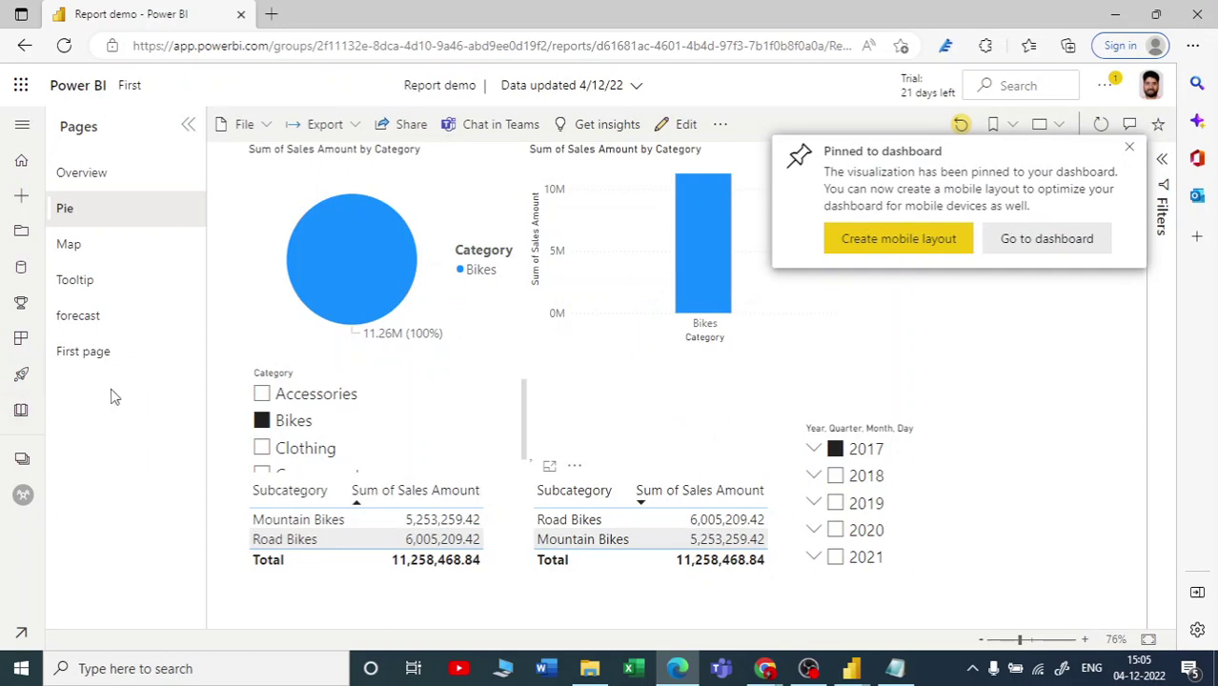
# Open mydashboard from the First workspace and examine the tiles pinned from both reports.
pyautogui.click(22, 459)
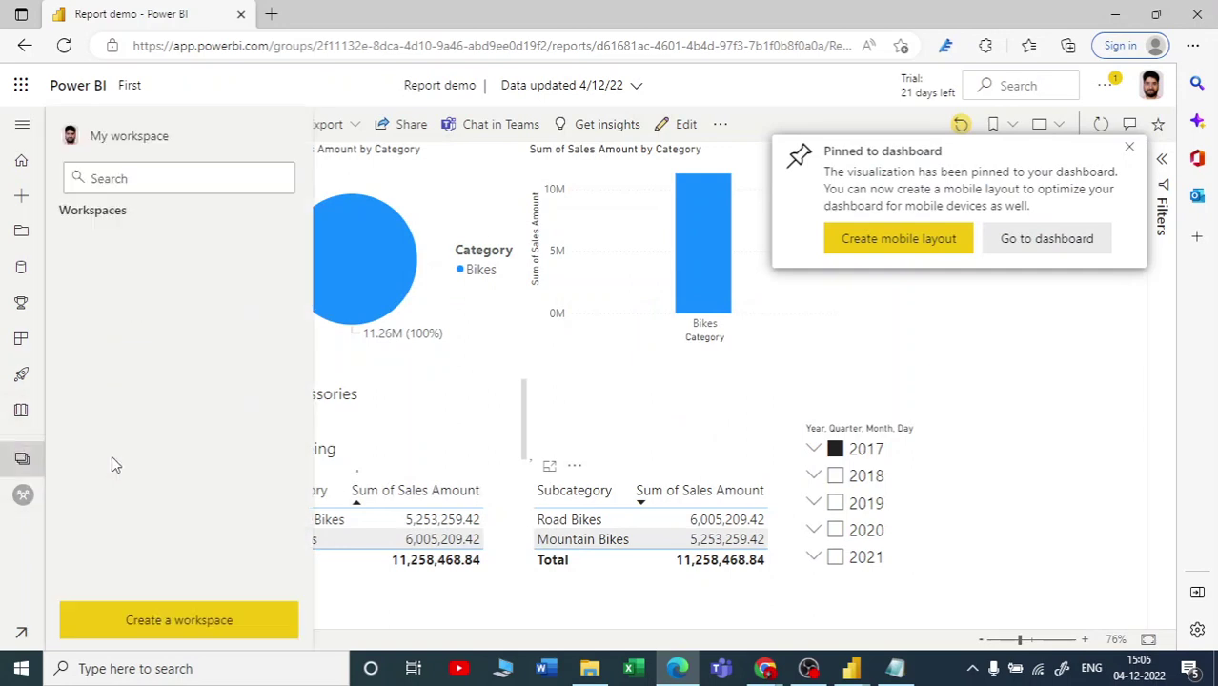
pyautogui.click(101, 280)
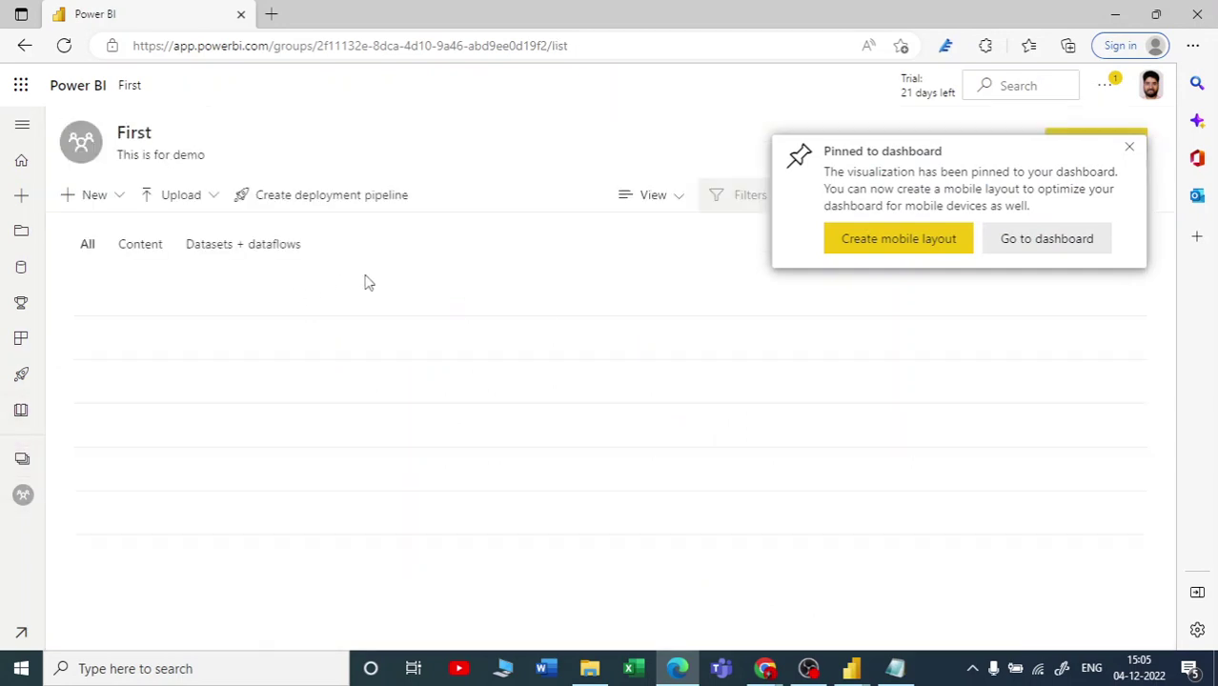
pyautogui.click(157, 392)
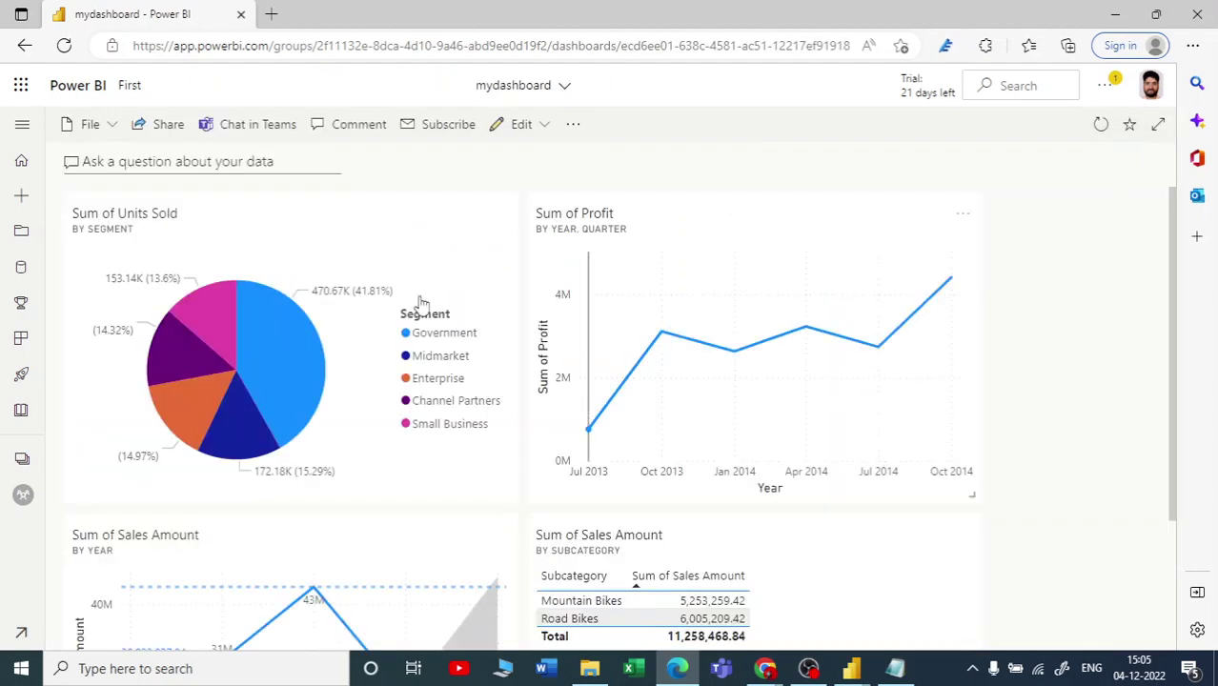
pyautogui.scroll(-2, 533, 286)
pyautogui.scroll(2, 555, 430)
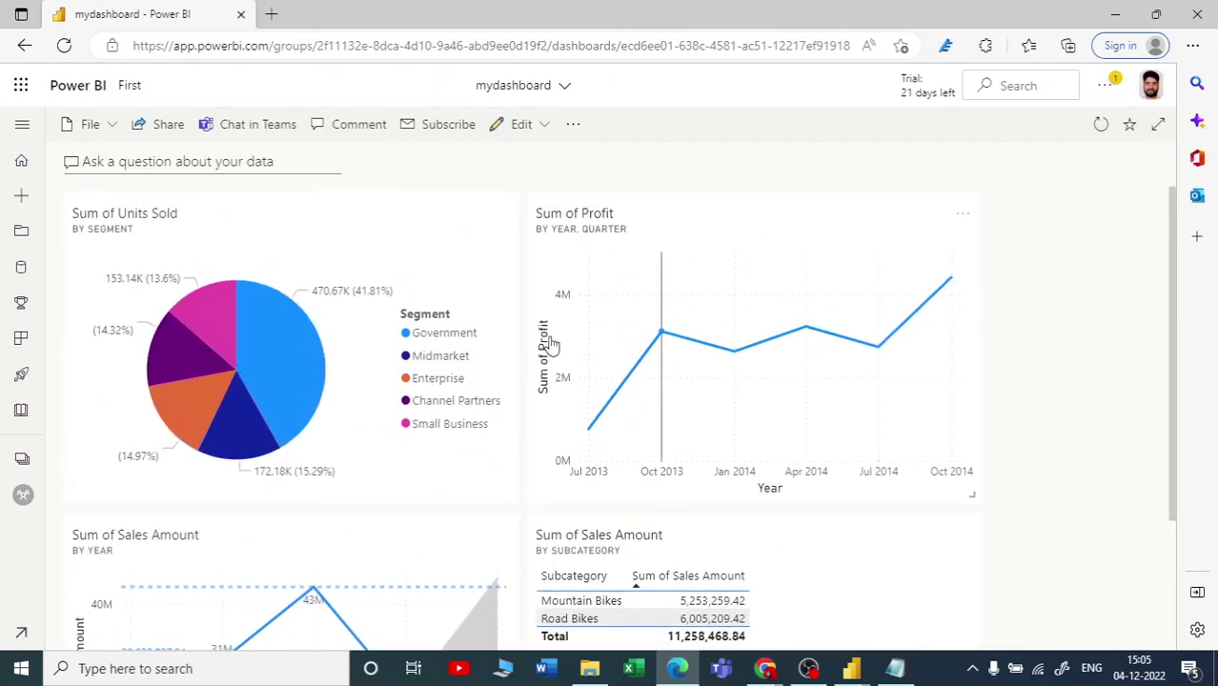
pyautogui.scroll(-1, 550, 345)
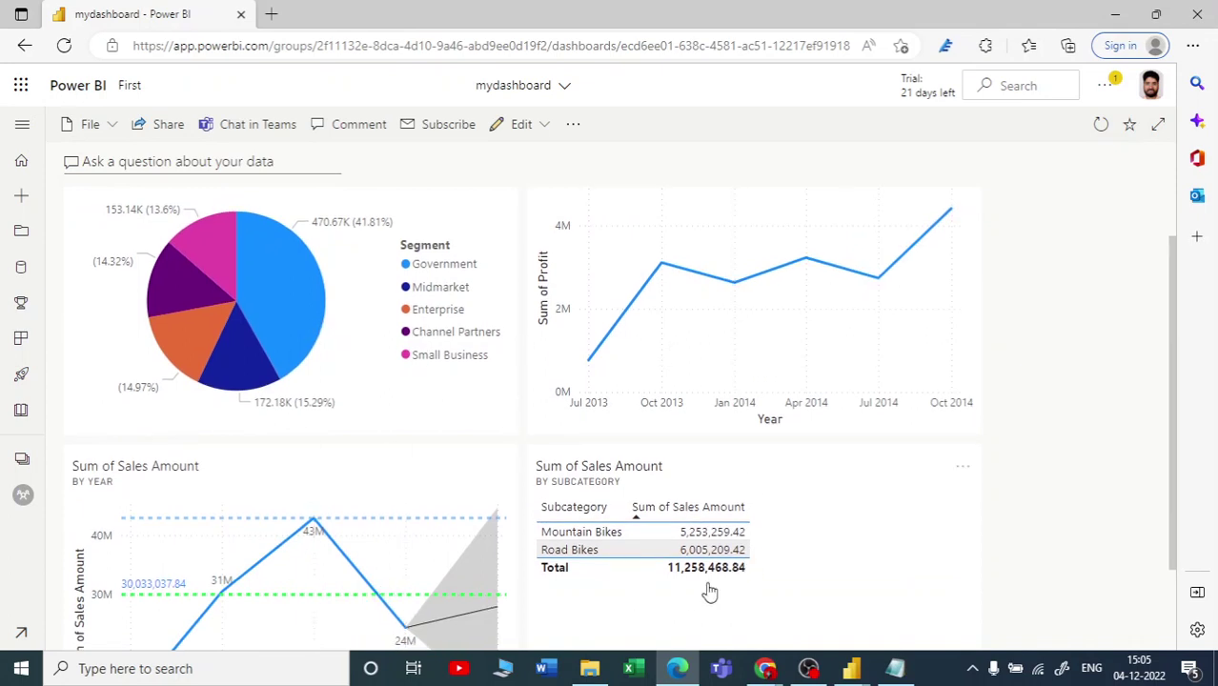
pyautogui.scroll(-1, 325, 557)
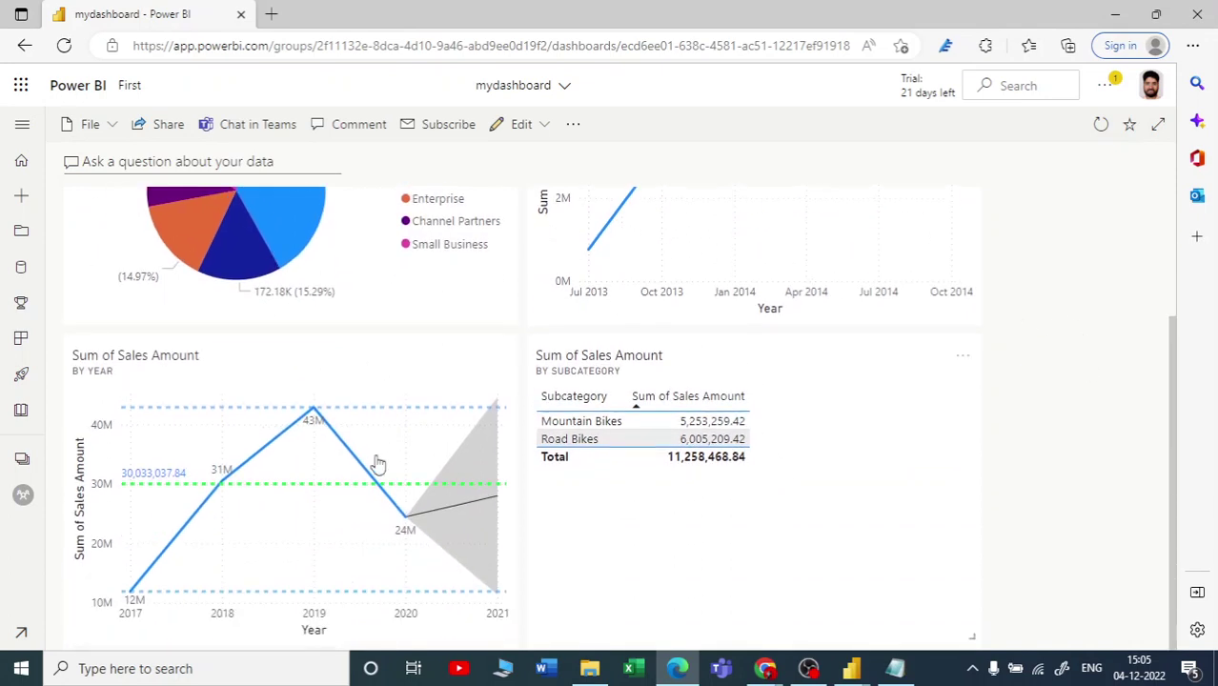
pyautogui.scroll(2, 377, 464)
# Clear the 2017 and Bikes slicer selections on Report demo's Pie page, and return to the First workspace's content list.
pyautogui.click(24, 50)
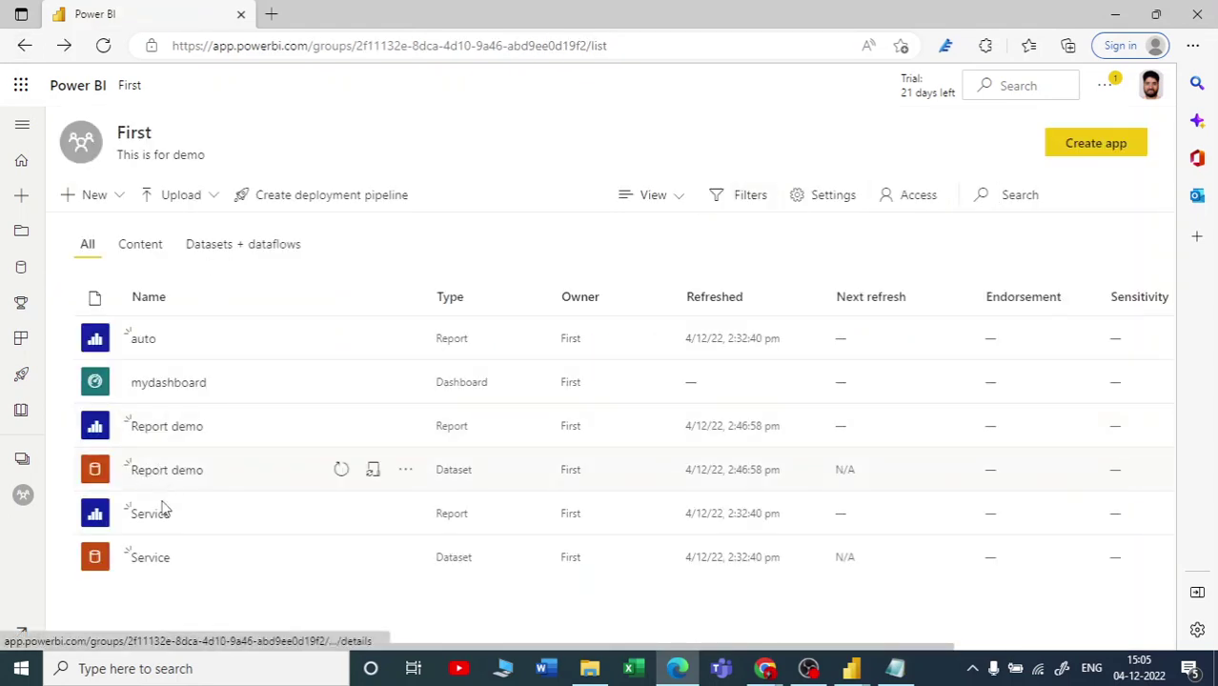
pyautogui.click(164, 433)
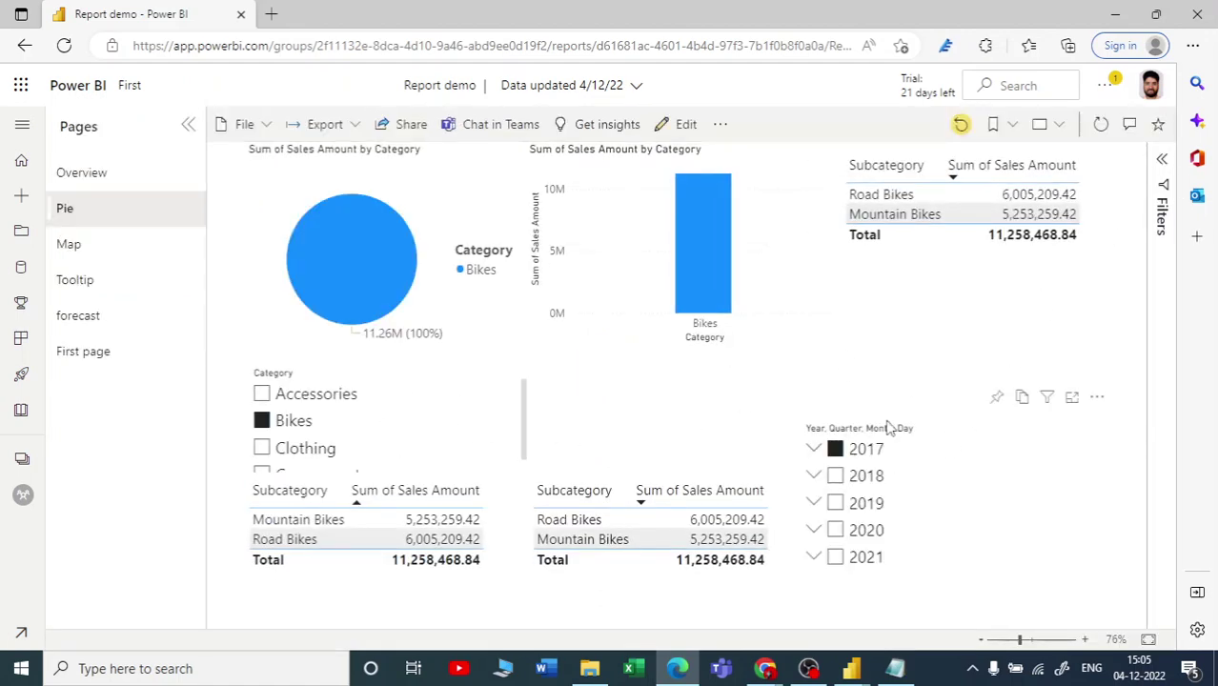
pyautogui.click(835, 449)
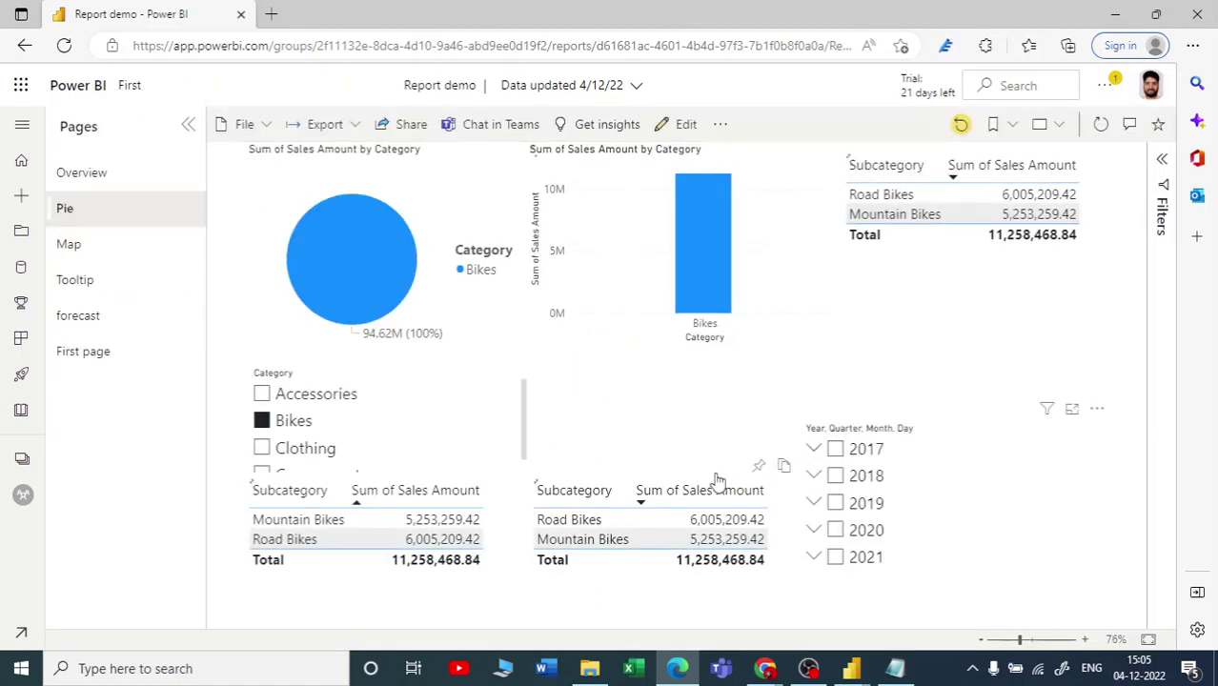
pyautogui.click(263, 424)
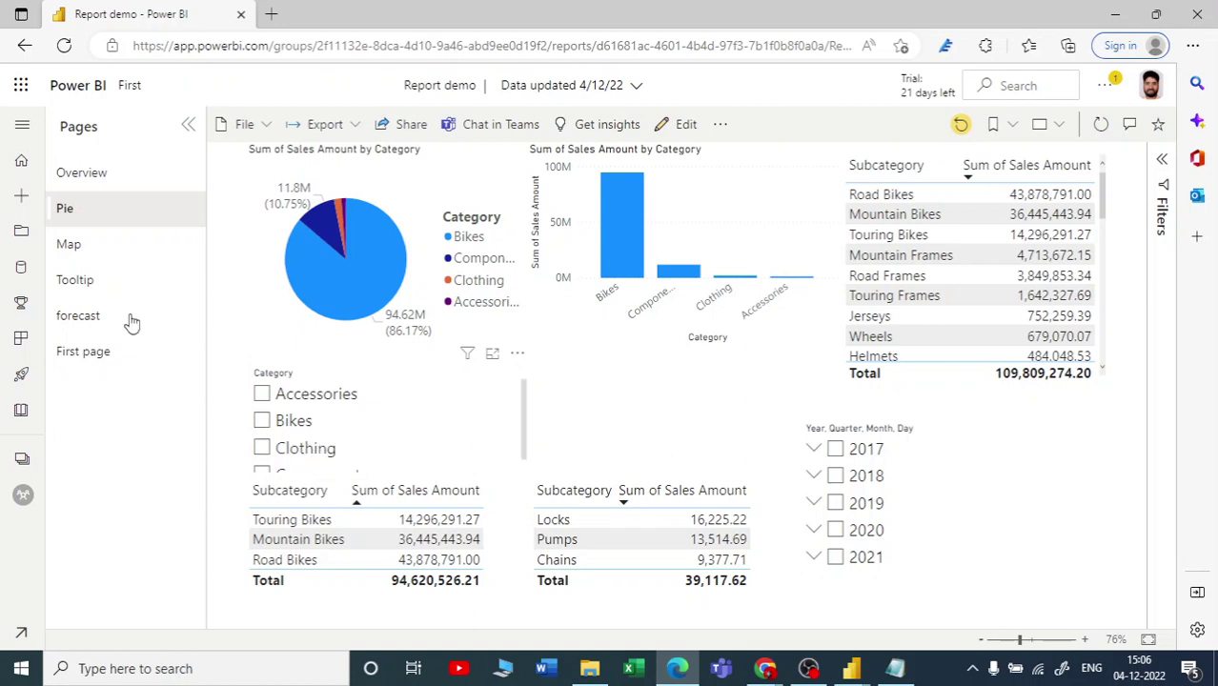
pyautogui.click(25, 45)
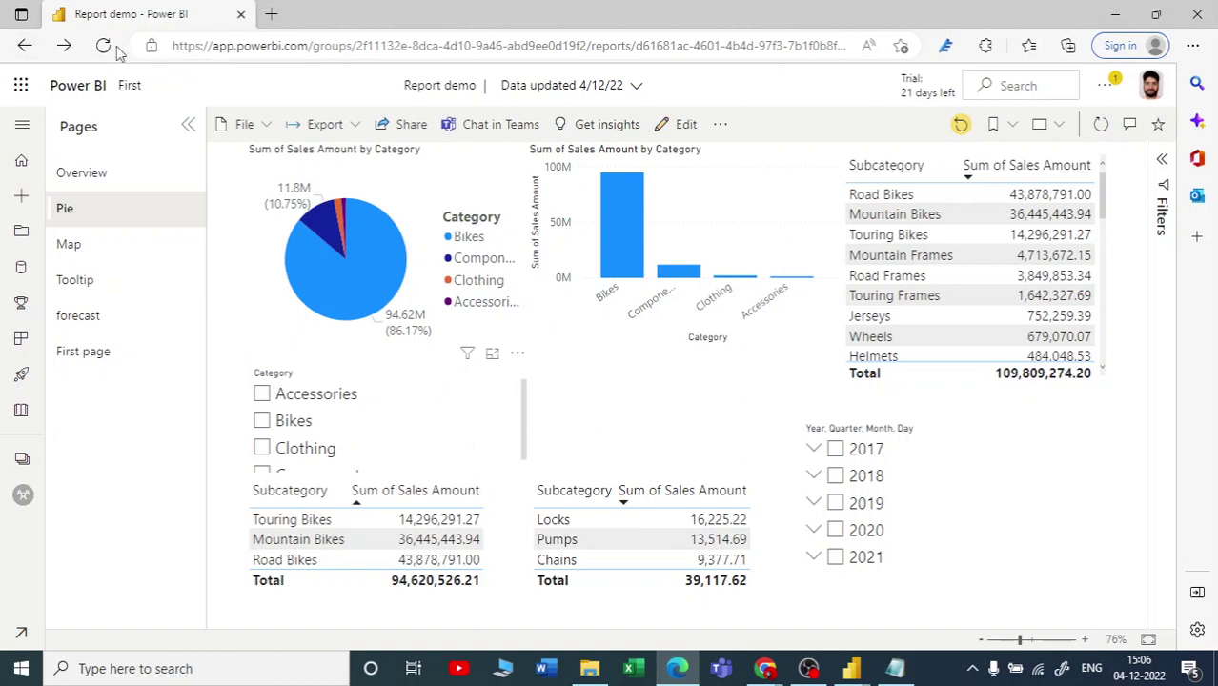
pyautogui.click(25, 44)
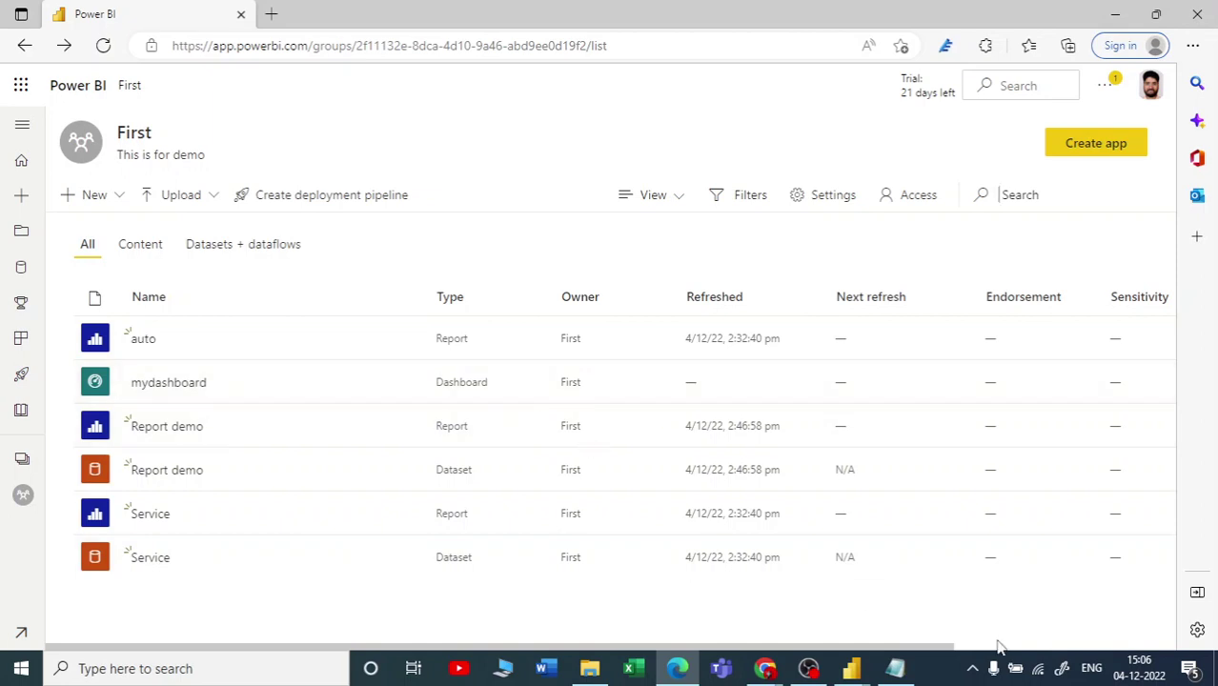
# Switch to the Notepad notes and review the "single page (multiple datasets or reports)" line under the Dashboard heading.
pyautogui.click(895, 667)
pyautogui.click(400, 223)
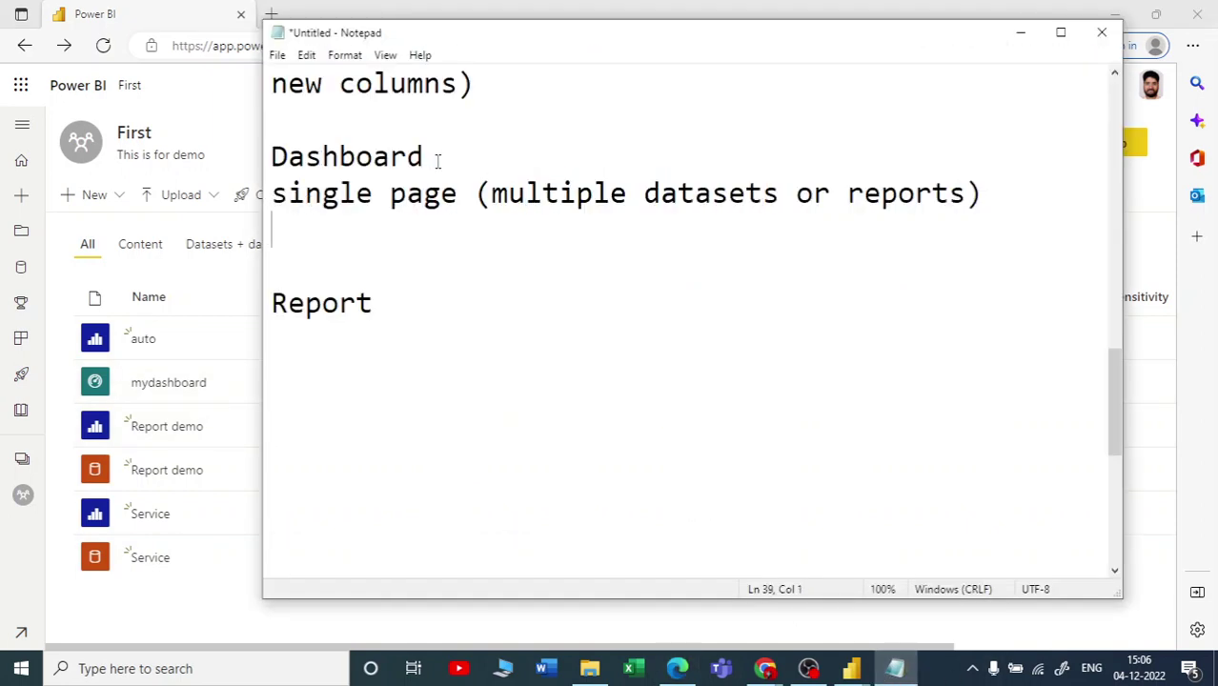
pyautogui.moveTo(271, 194); pyautogui.dragTo(790, 196)
pyautogui.moveTo(950, 194); pyautogui.dragTo(863, 194)
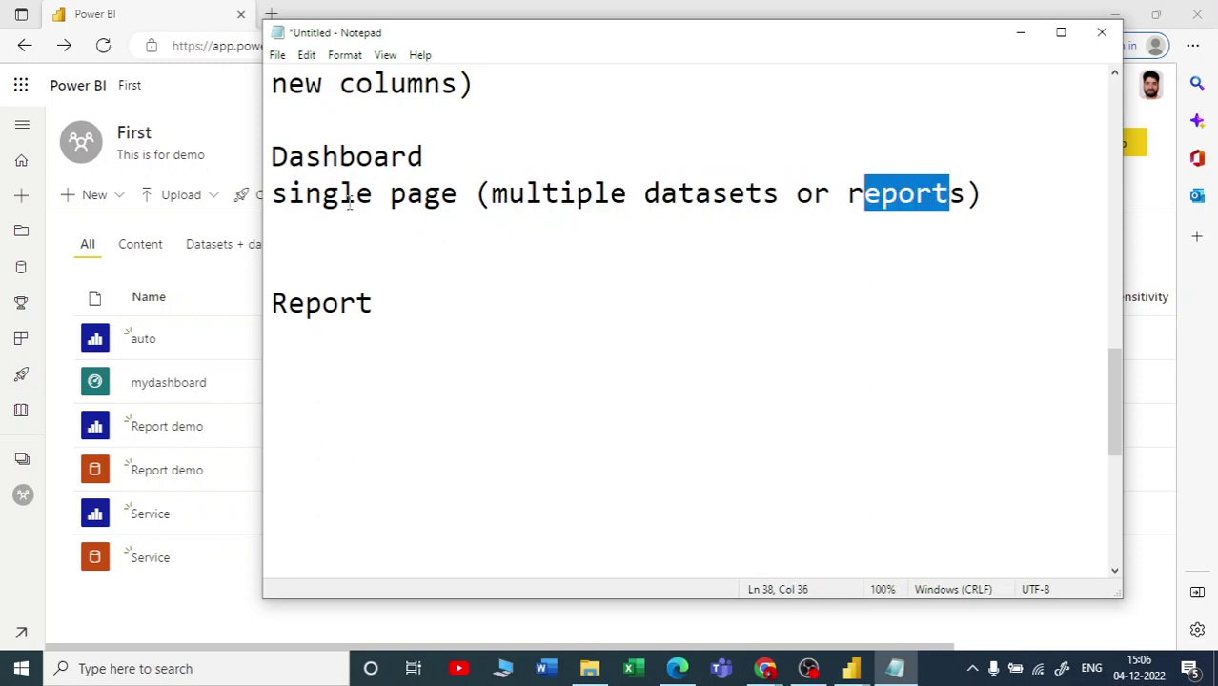
pyautogui.click(895, 195)
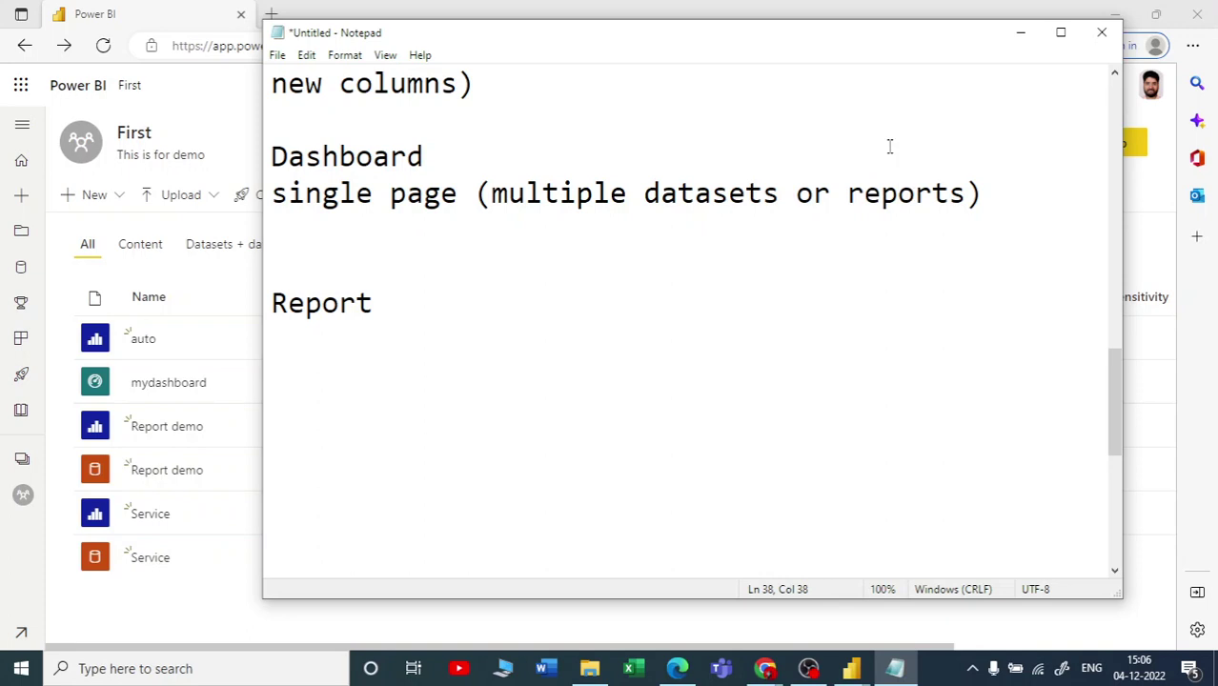
# Add the line "created from singel dataset" under the Report heading.
pyautogui.click(433, 331)
pyautogui.write('created fro')
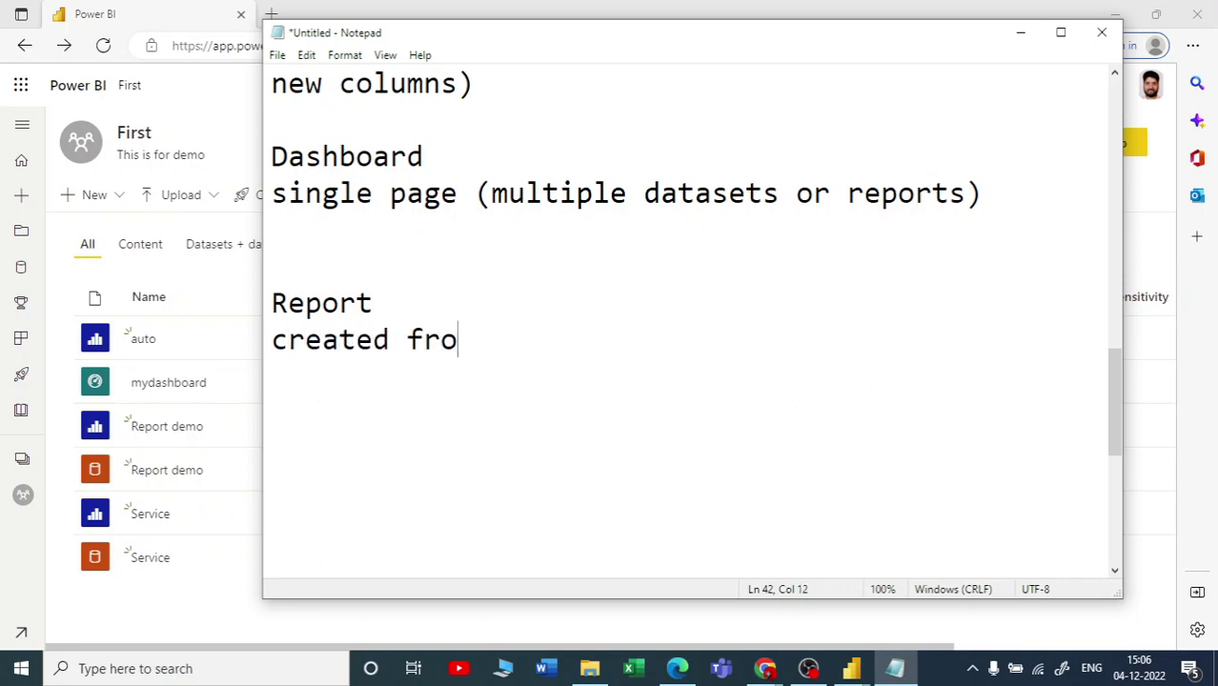
pyautogui.write('m singel datya')
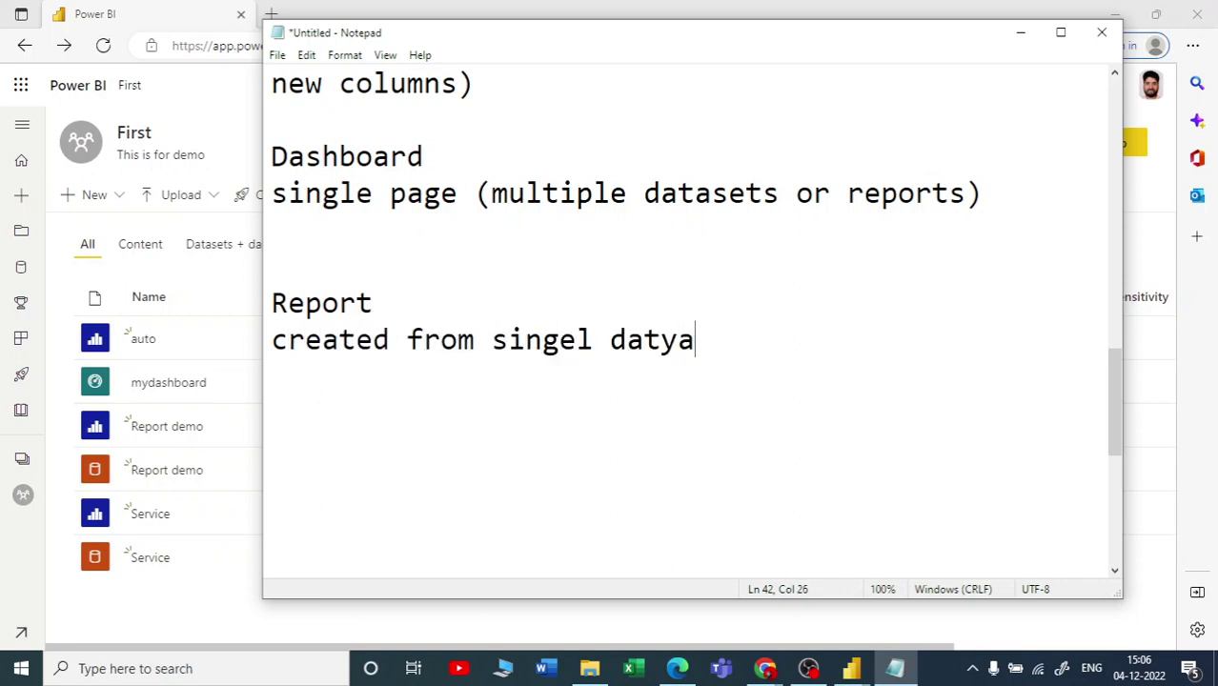
pyautogui.press('BackSpace')
pyautogui.press('BackSpace')
pyautogui.write('aset')
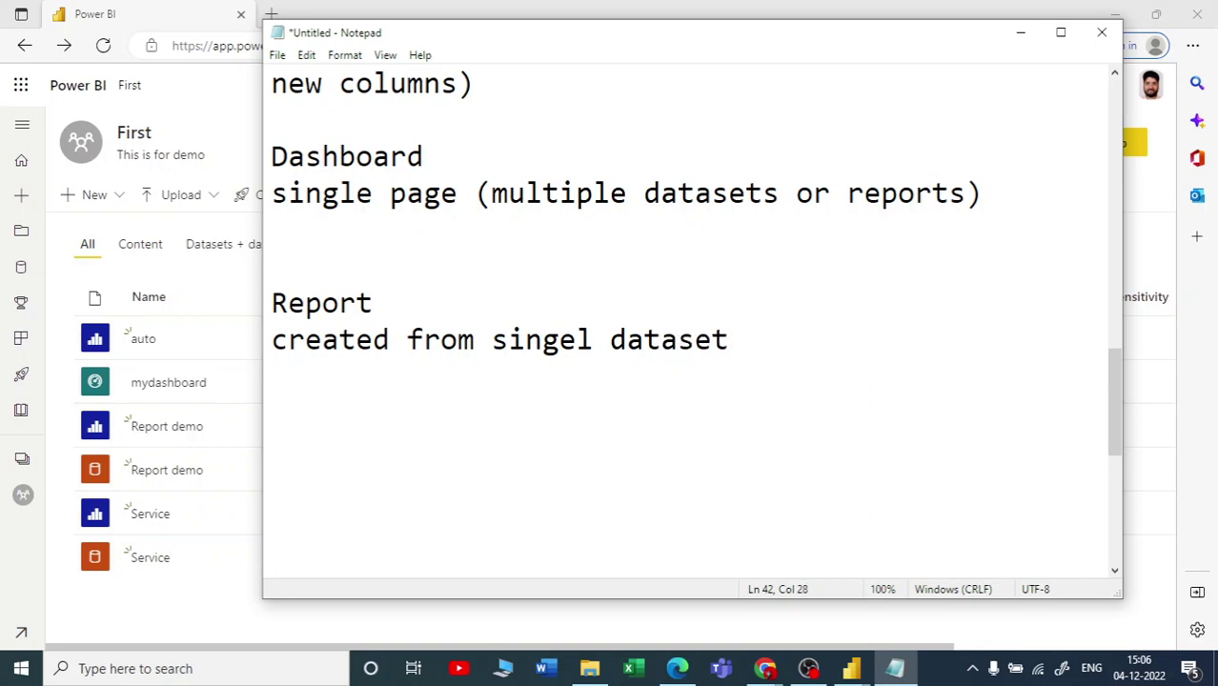
# Add the line "can not create in powerbi desktop" to the notes under the Dashboard heading.
pyautogui.click(1042, 229)
pyautogui.press('Return')
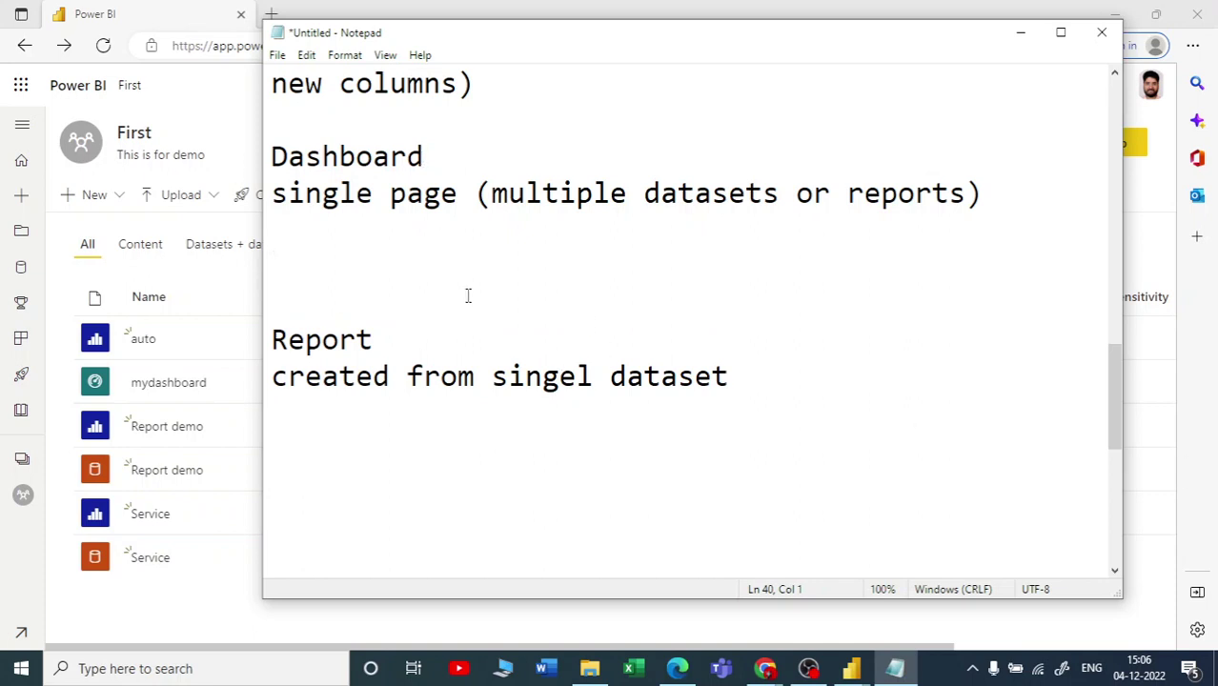
pyautogui.write('can no')
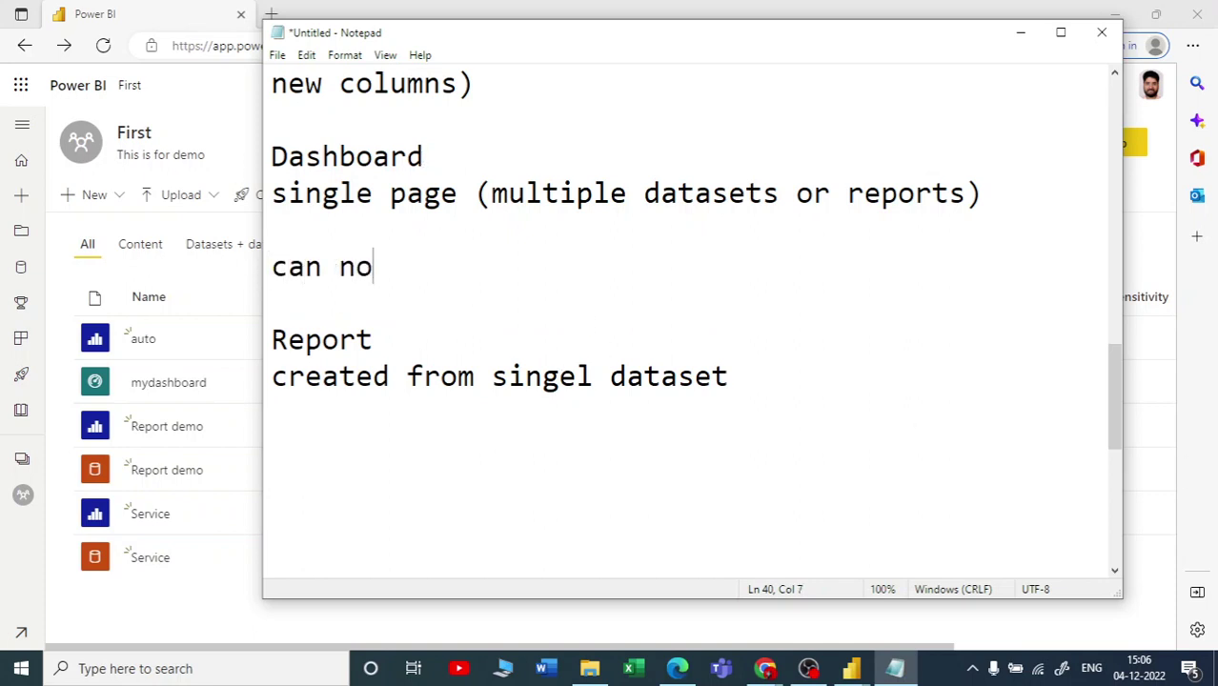
pyautogui.write('t create in powerbi dedesktop')
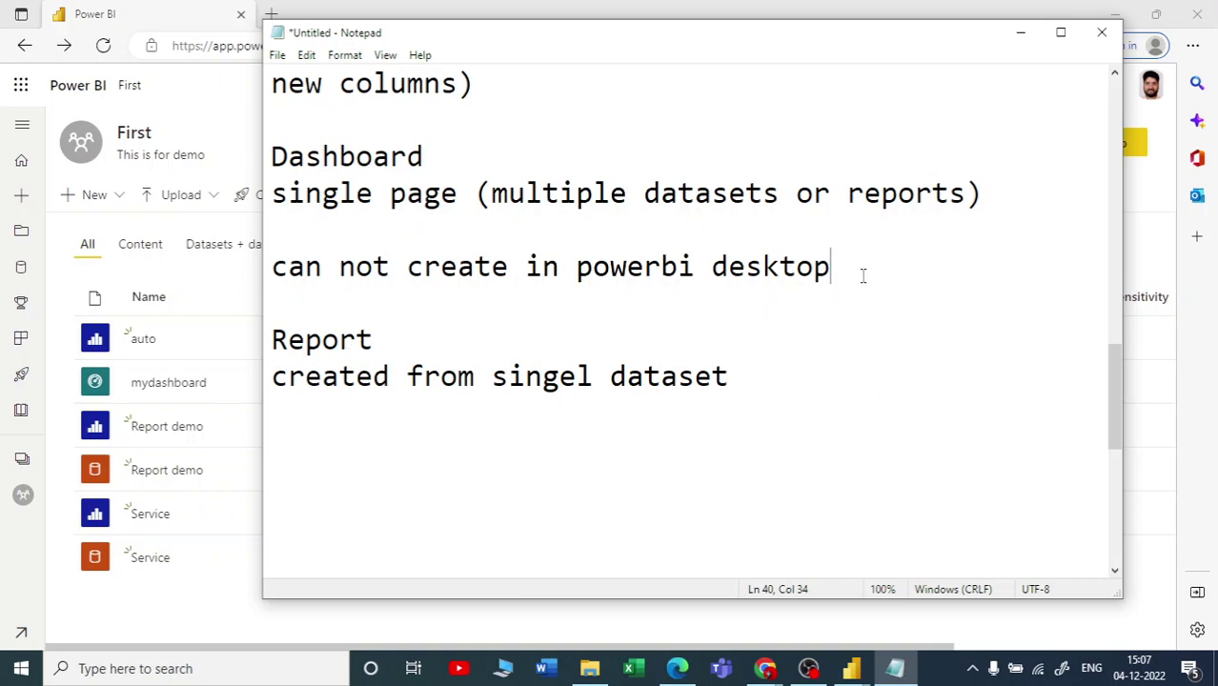
# Add the line "can not add slicers and filter" to the Dashboard notes, separated by a blank line.
pyautogui.press('Return')
pyautogui.press('Return')
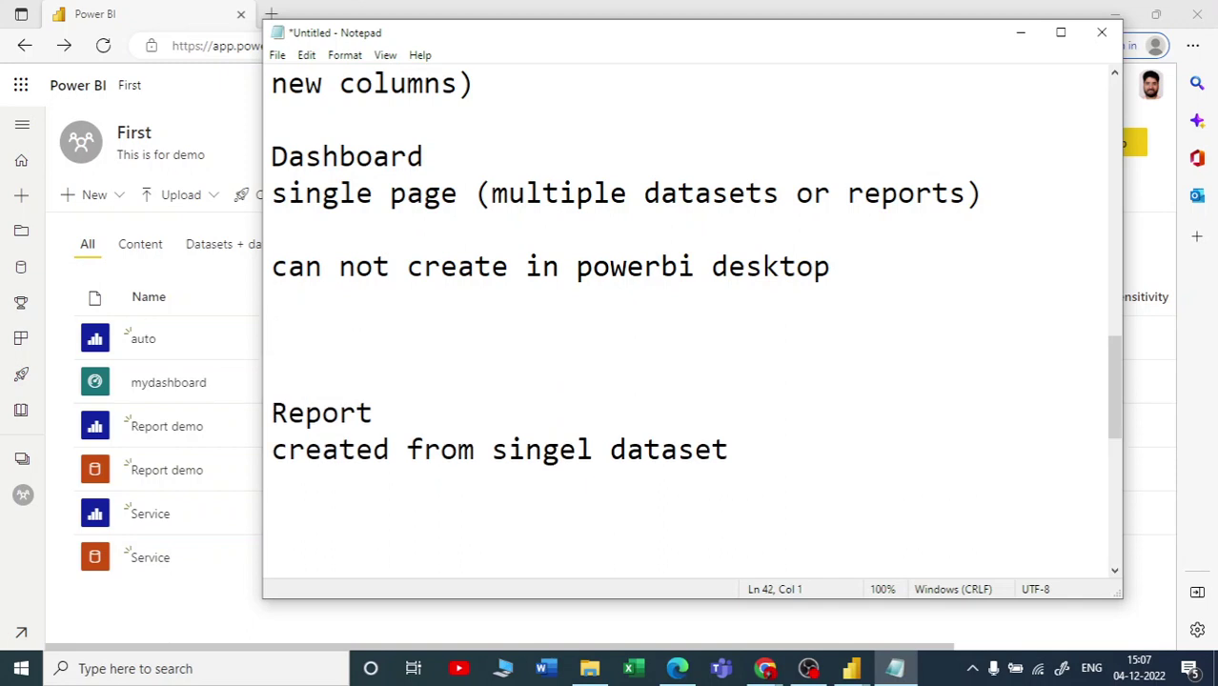
pyautogui.write('can not add ')
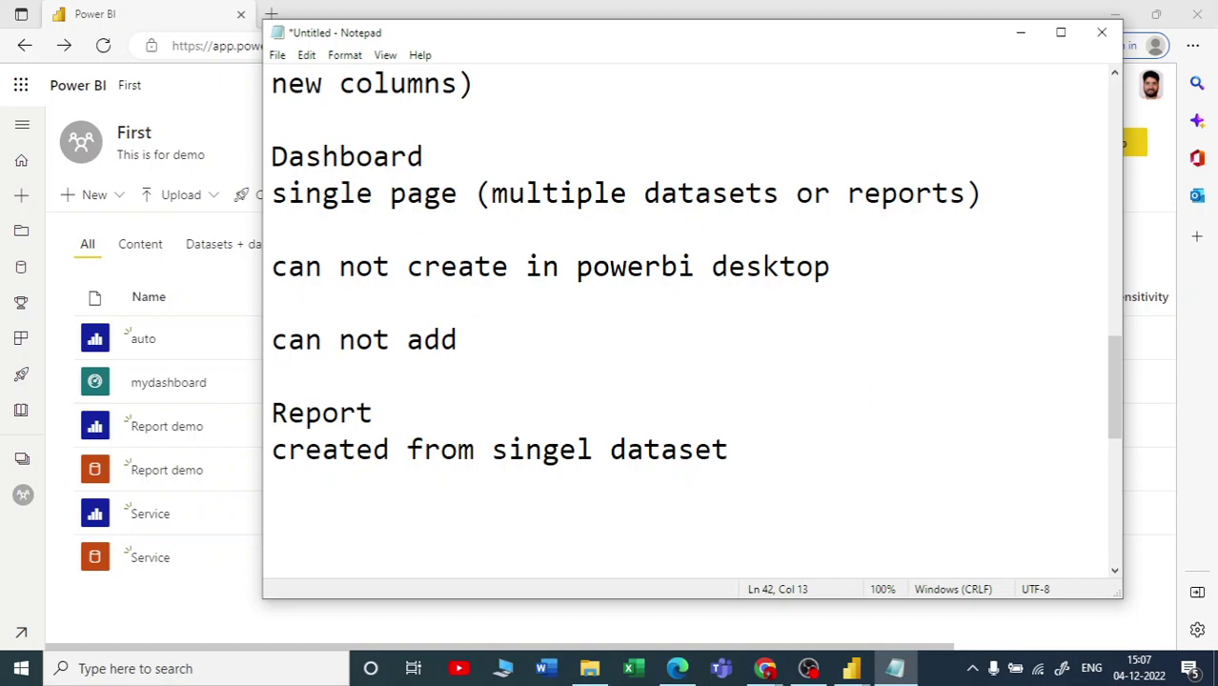
pyautogui.write('sil')
pyautogui.press('BackSpace')
pyautogui.press('BackSpace')
pyautogui.write('licers and filter')
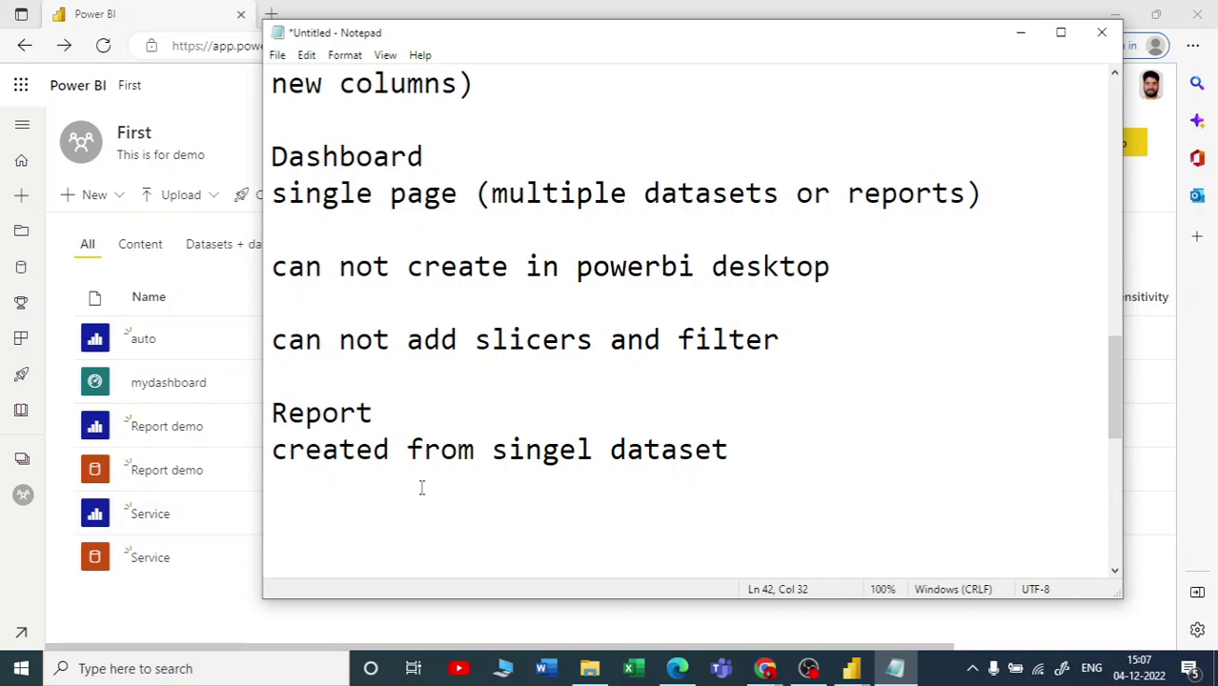
# Add the line "Alerts:" to the Dashboard notes below "can not add slicers and filter", separated by a blank line.
pyautogui.press('Return')
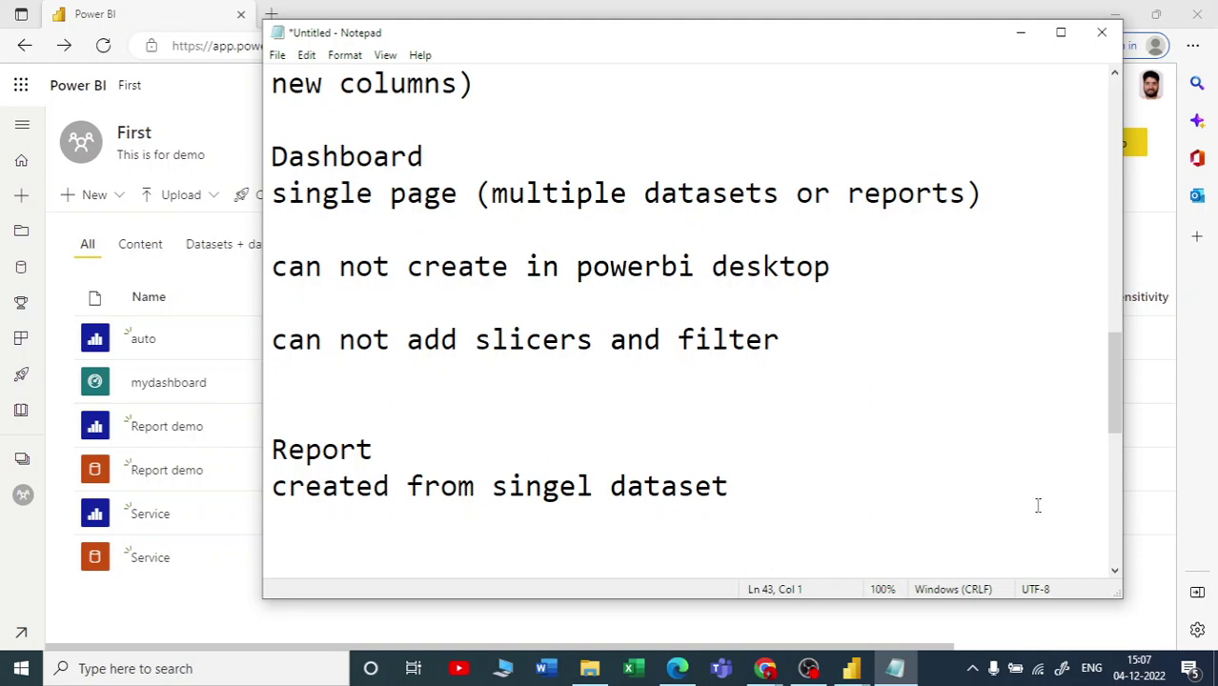
pyautogui.press('Return')
pyautogui.write('Alers')
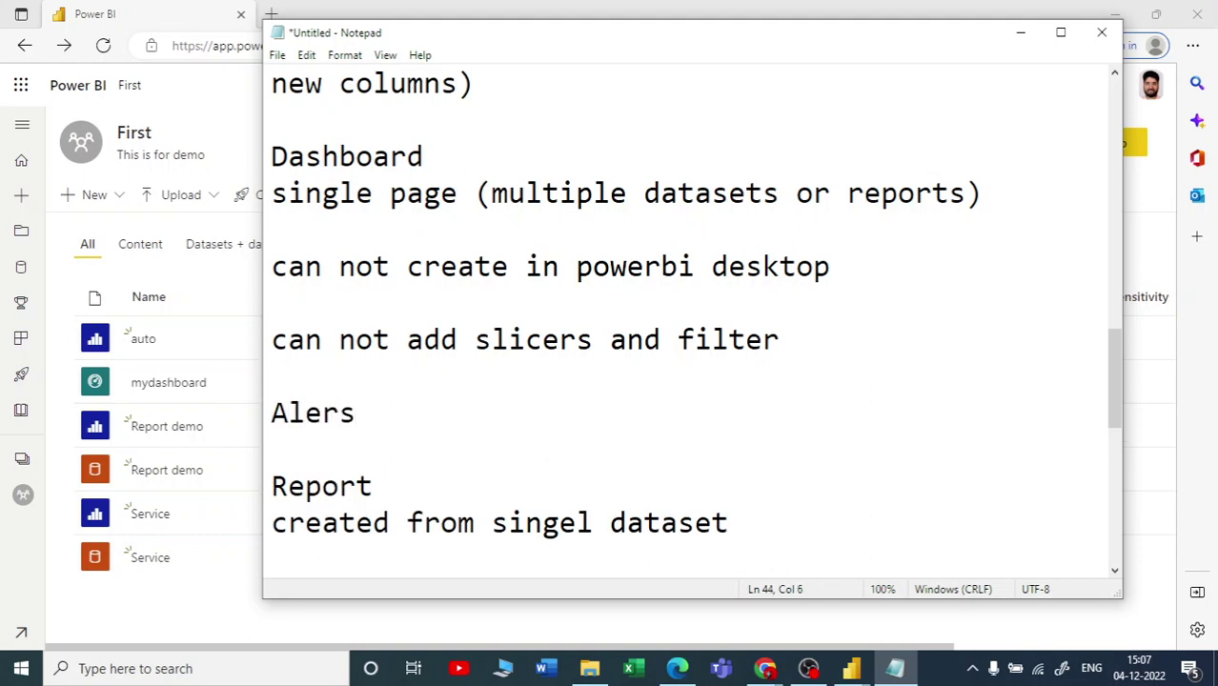
pyautogui.press('BackSpace')
pyautogui.press('BackSpace')
pyautogui.press('BackSpace')
pyautogui.write('ts:')
pyautogui.moveTo(426, 157); pyautogui.dragTo(287, 157)
pyautogui.click(373, 413)
pyautogui.scroll(-2, 424, 486)
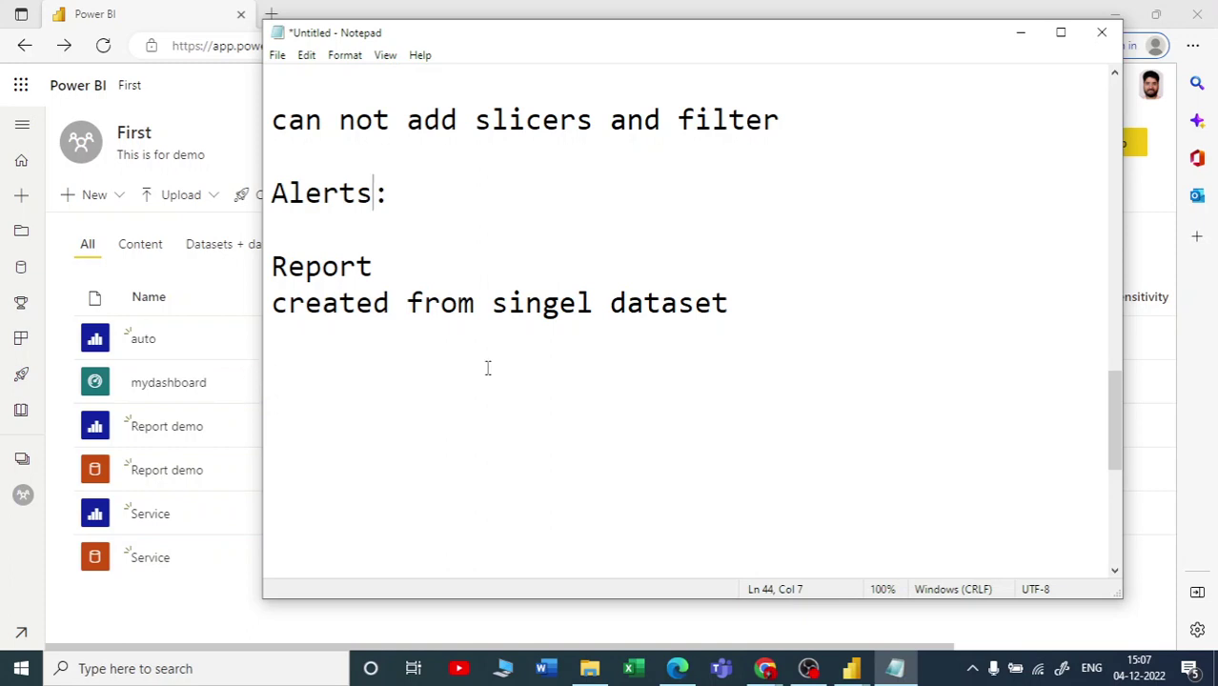
pyautogui.scroll(1, 390, 311)
pyautogui.moveTo(390, 311); pyautogui.dragTo(287, 310)
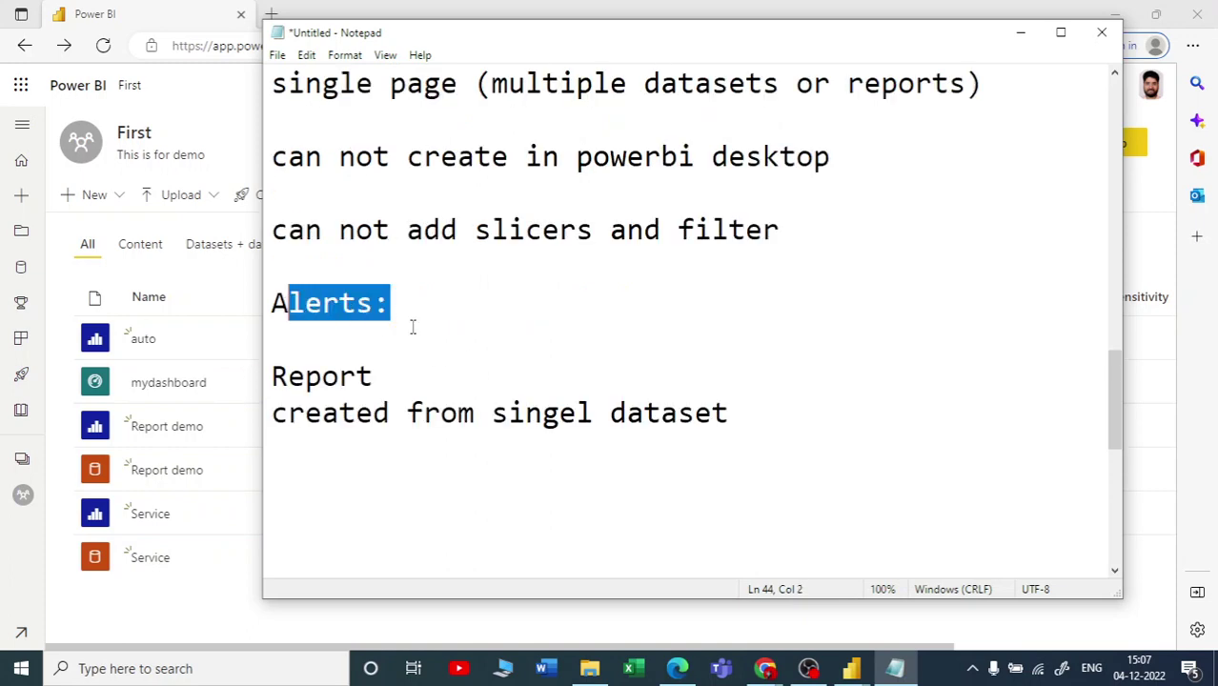
# Add the line "Subscribe" below "Alerts:", separated by a blank line, and return to the Power BI workspace.
pyautogui.click(412, 315)
pyautogui.press('Return')
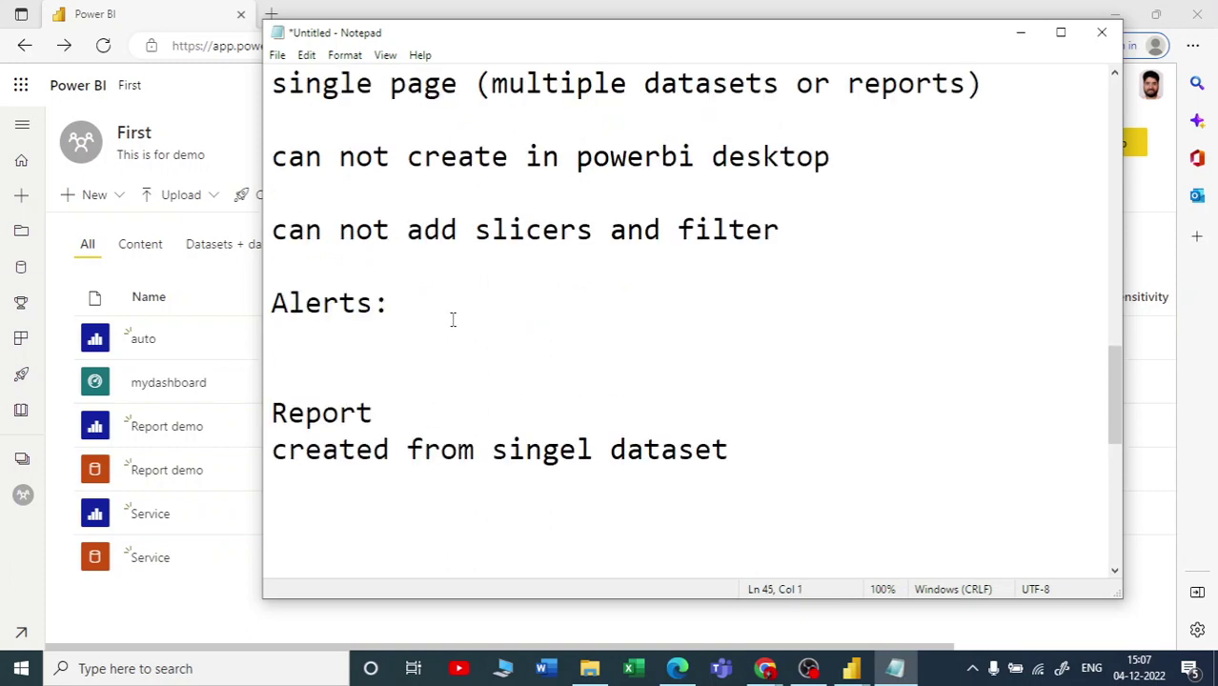
pyautogui.press('Return')
pyautogui.write('Sub')
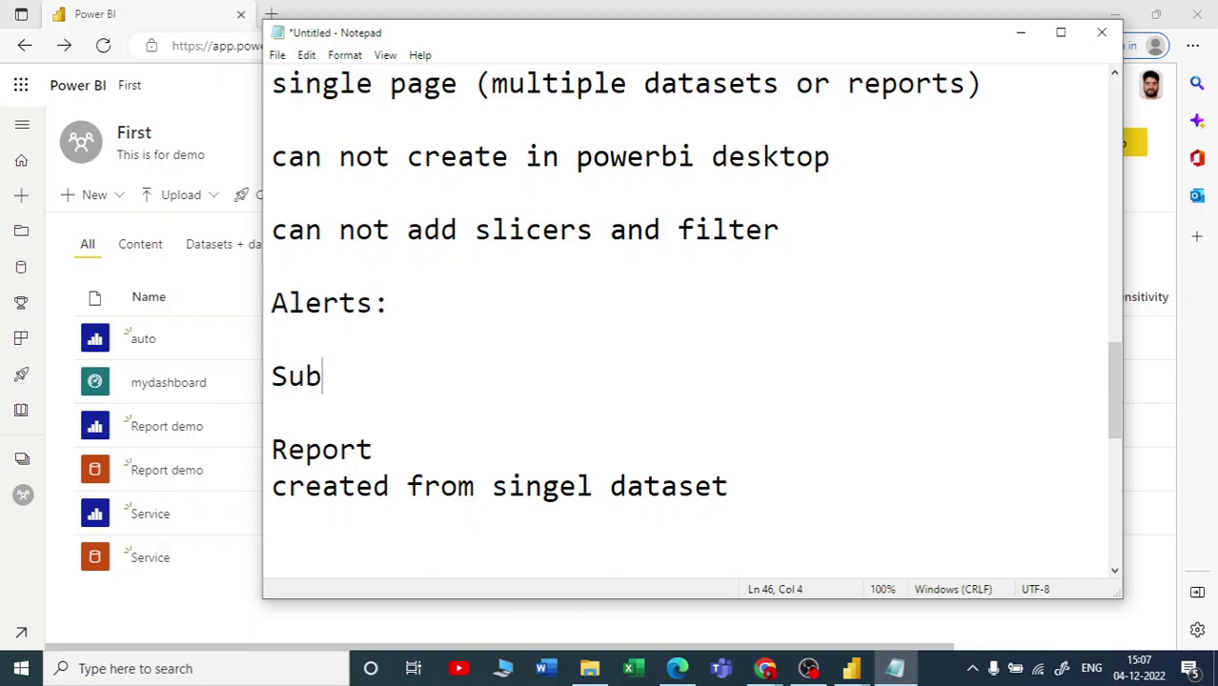
pyautogui.write('scibe')
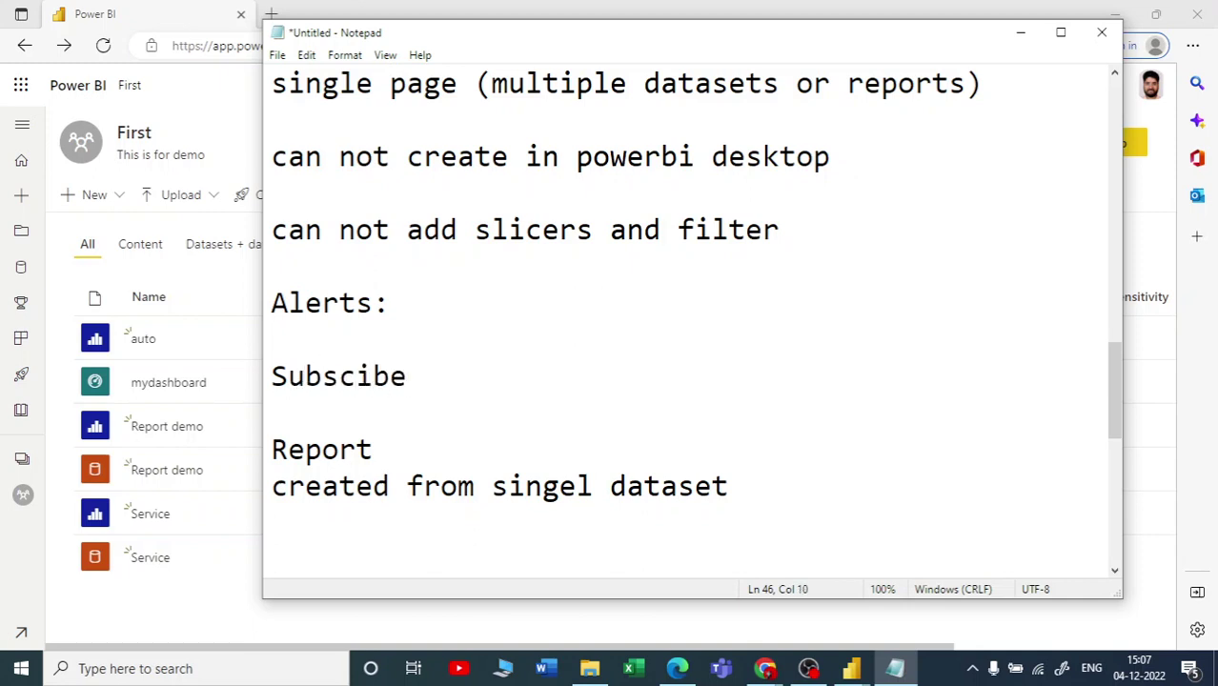
pyautogui.click(382, 379)
pyautogui.write('r')
pyautogui.click(663, 380)
pyautogui.scroll(2, 742, 185)
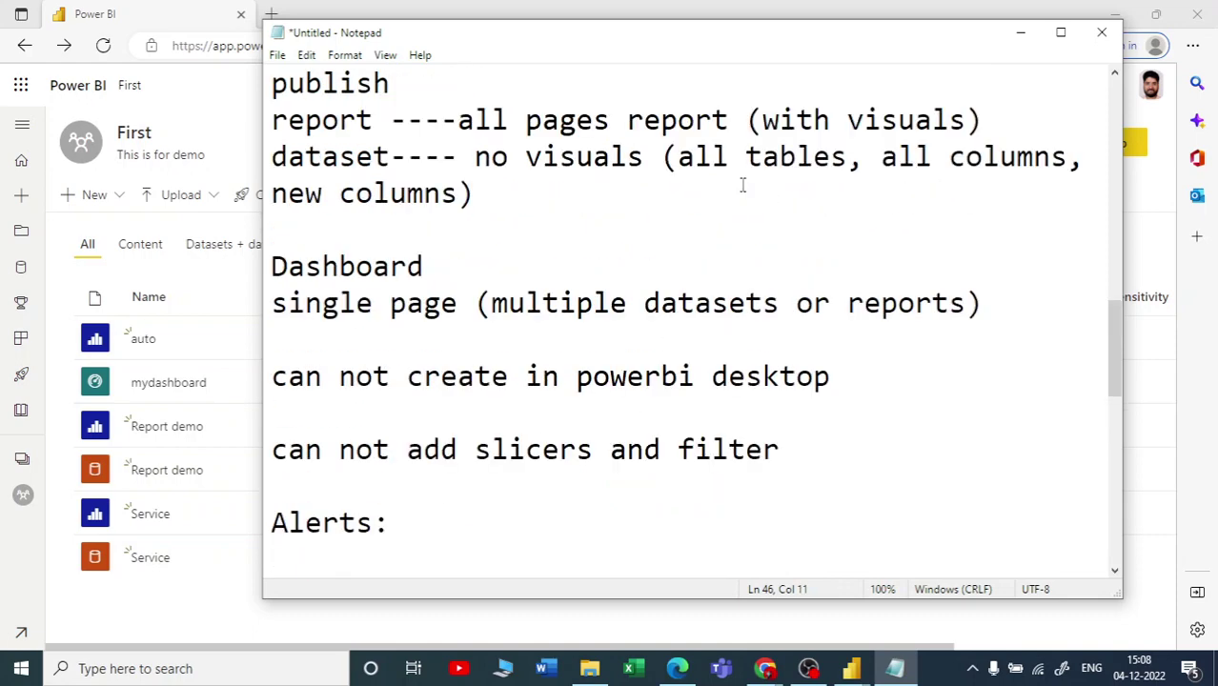
pyautogui.click(1020, 35)
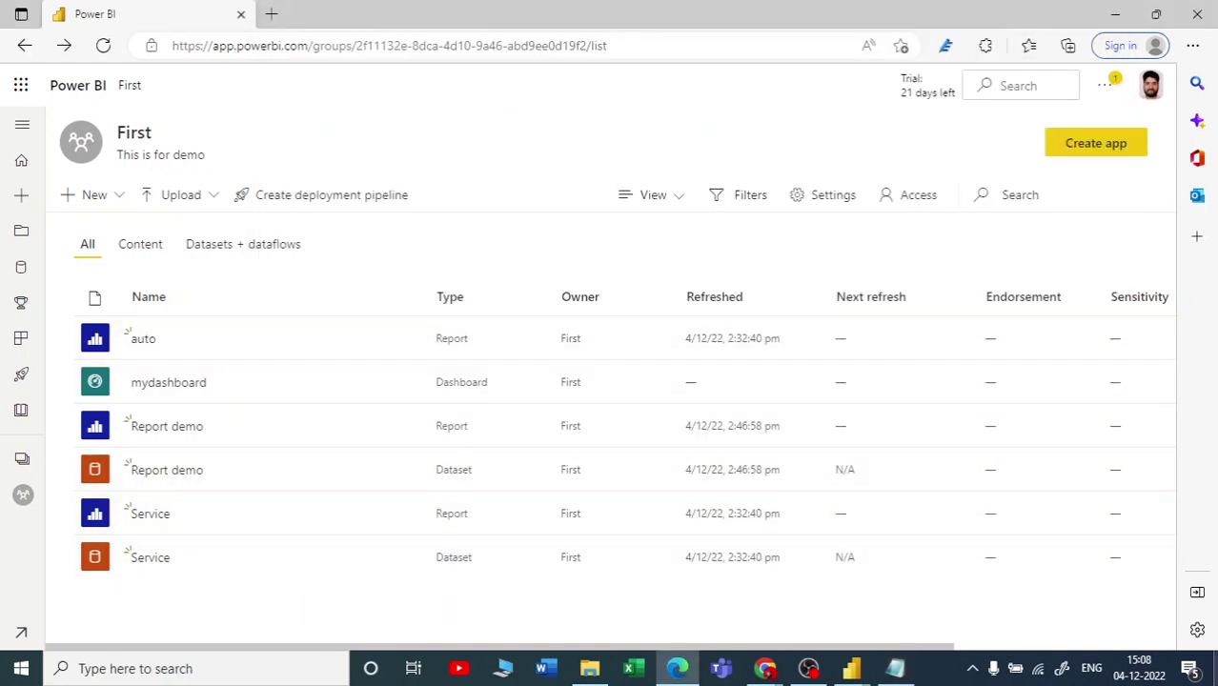
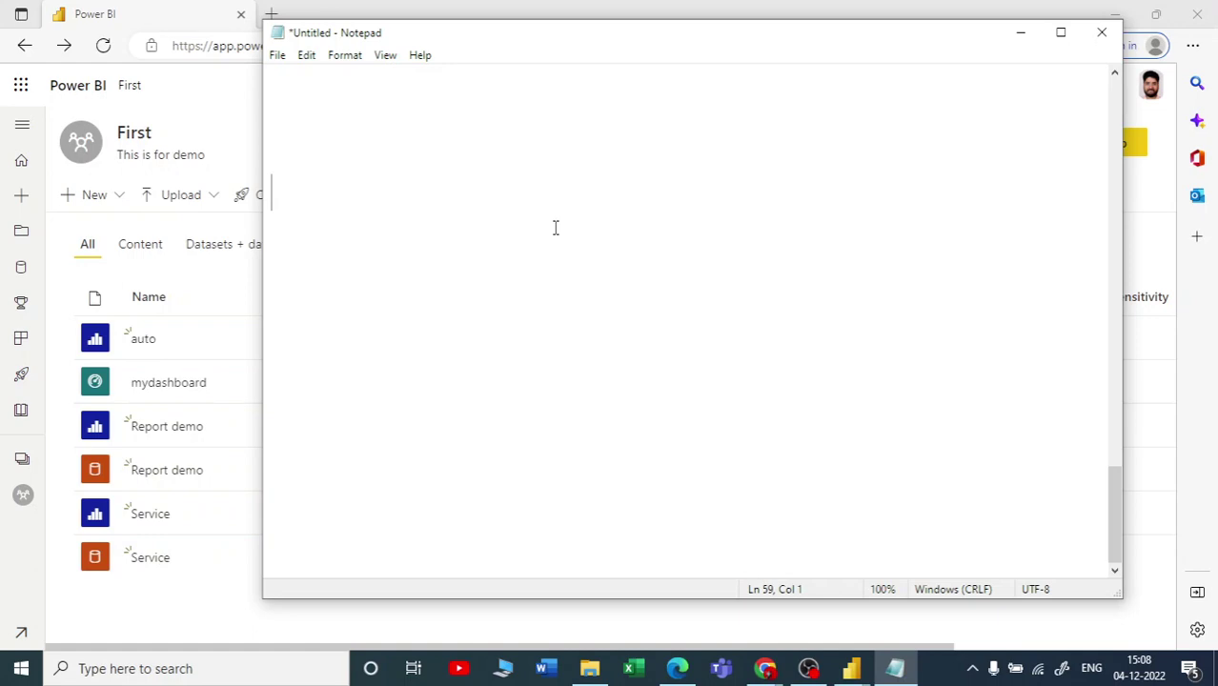
# In the Notepad notes, list "sales", "marketing", "technical" and "adversting" on separate lines in the empty area at the end.
pyautogui.write('sales')
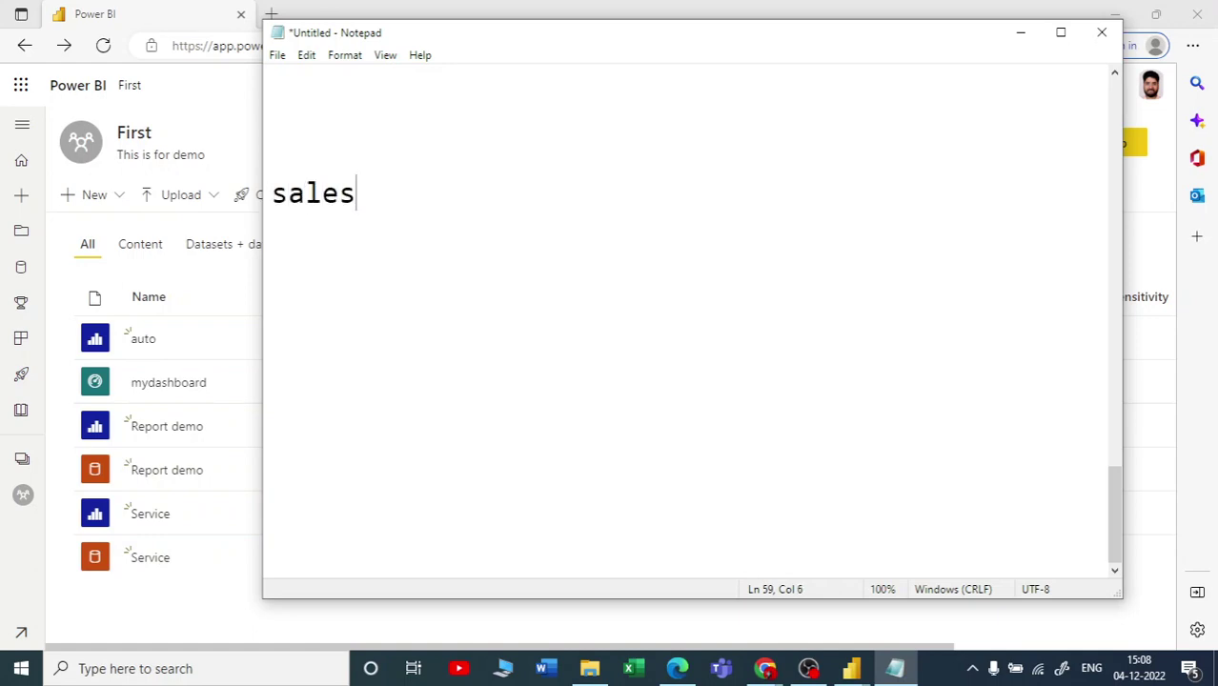
pyautogui.press('Return')
pyautogui.write('marketing')
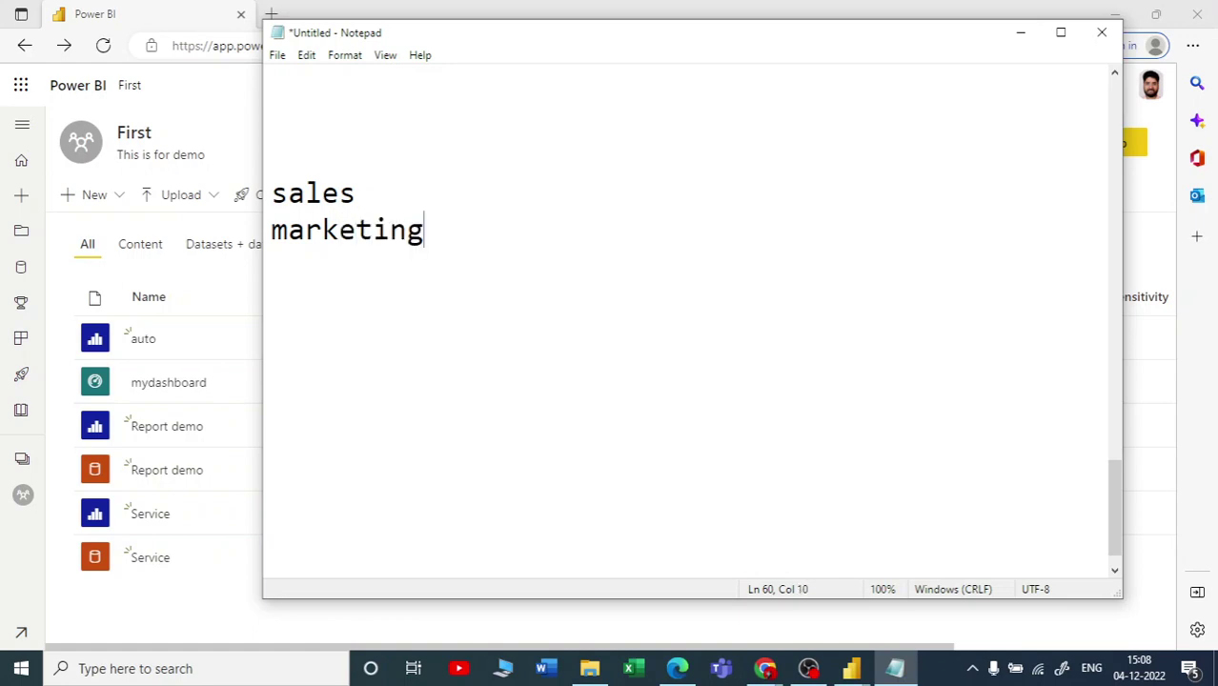
pyautogui.press('Return')
pyautogui.write('technical')
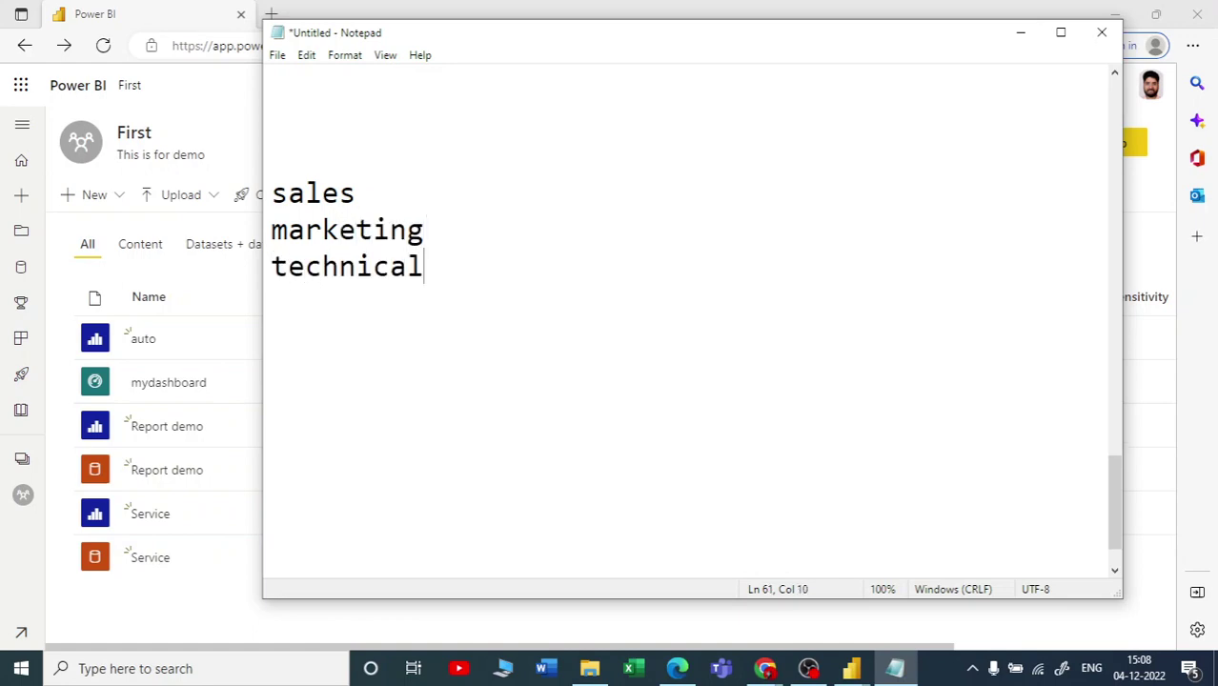
pyautogui.press('Return')
pyautogui.write('adverstit')
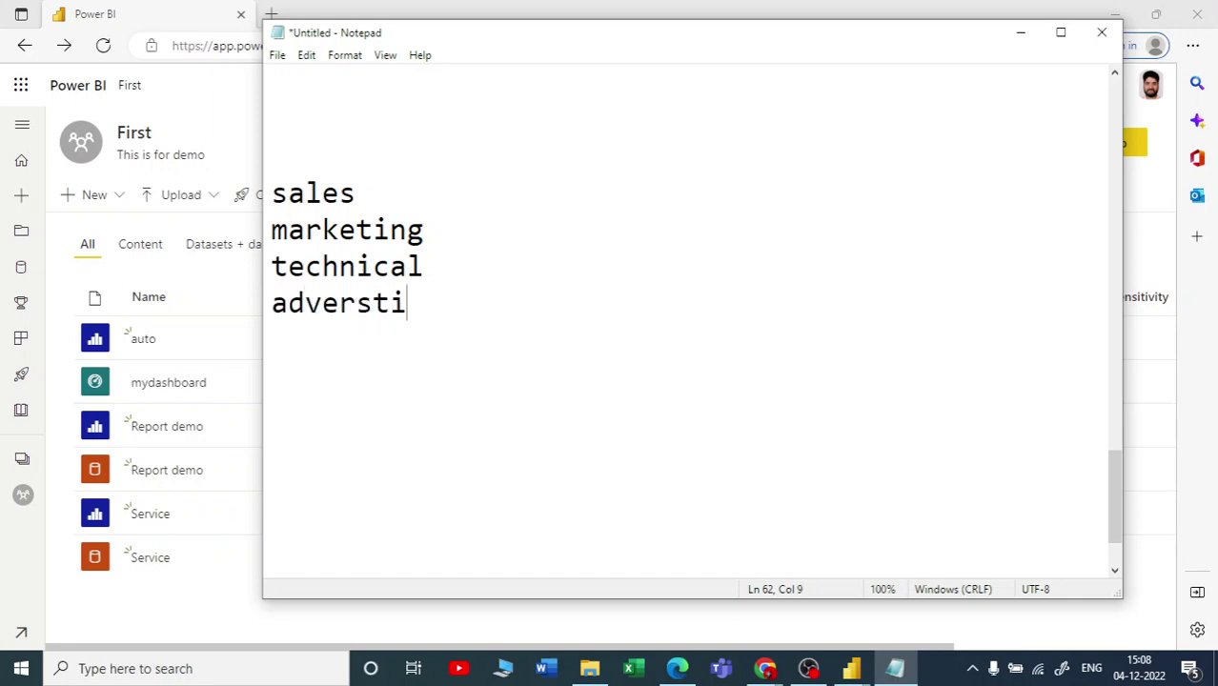
pyautogui.press('BackSpace')
pyautogui.write('ng')
# Add the heading "CEO/" above the department list, leaving a blank line before "sales".
pyautogui.press('Up')
pyautogui.press('Up')
pyautogui.press('Up')
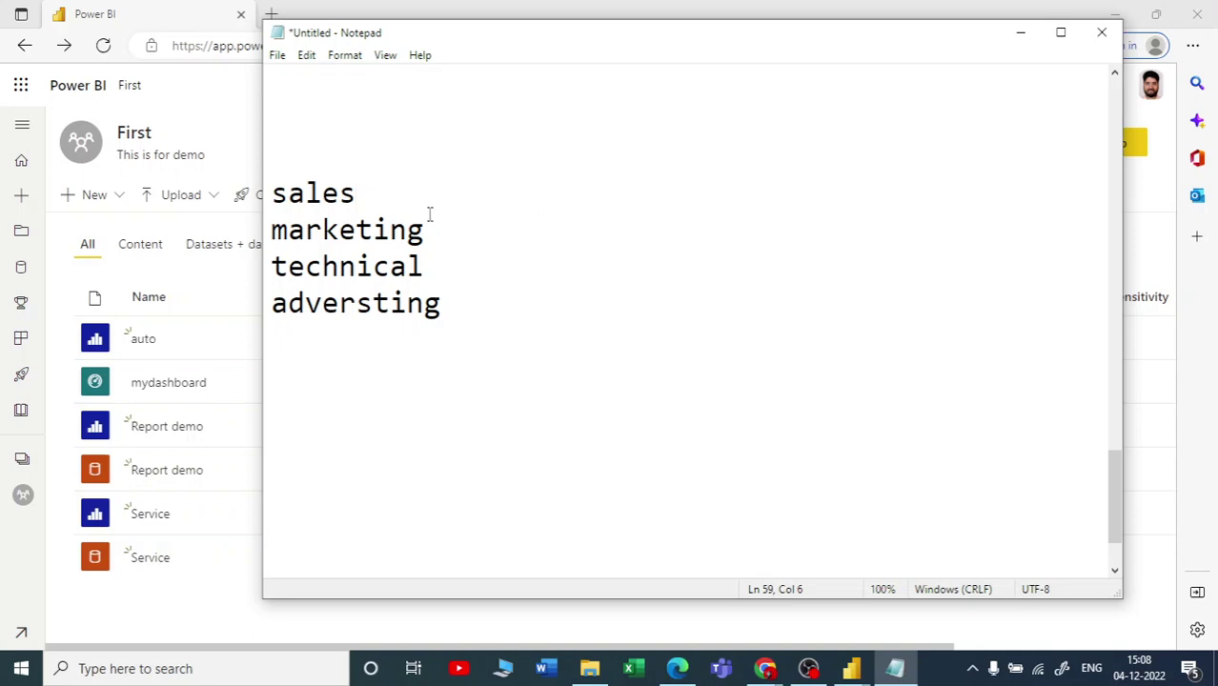
pyautogui.click(388, 474)
pyautogui.click(290, 147)
pyautogui.press('Return')
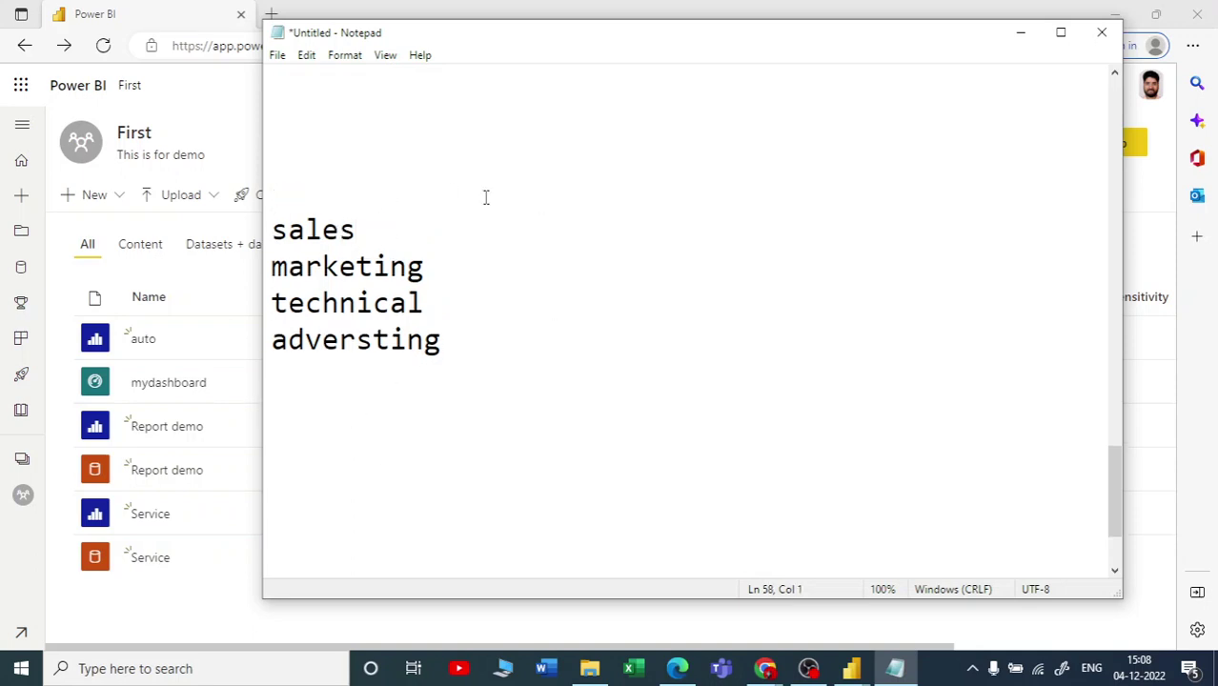
pyautogui.write('CEO ')
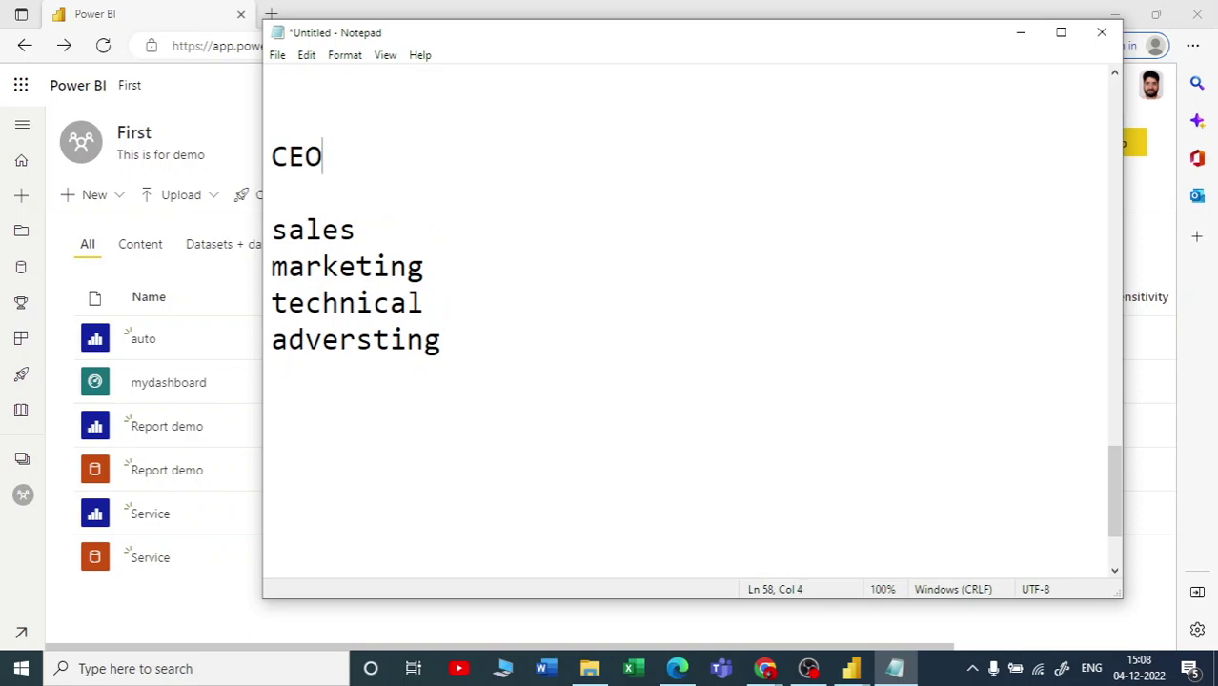
pyautogui.write('/')
# Append "(4 pages" to the sales line and "(4 pages)" to the marketing line.
pyautogui.moveTo(358, 230); pyautogui.dragTo(262, 236)
pyautogui.click(406, 236)
pyautogui.write('(4 pages')
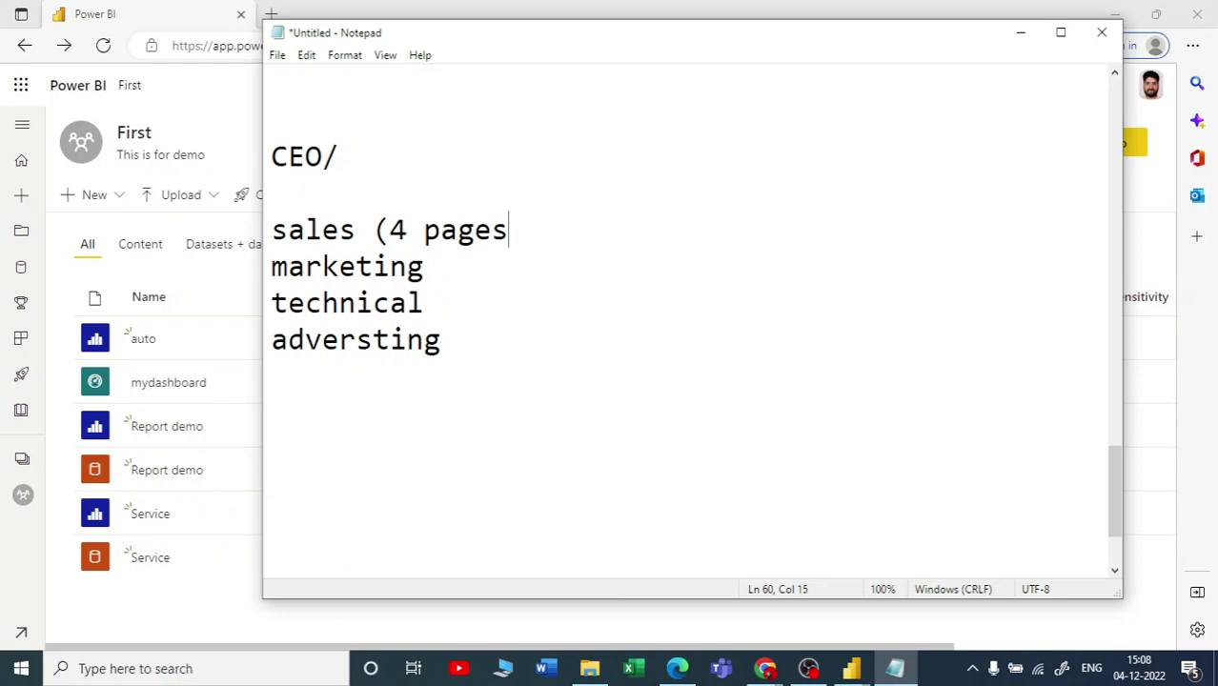
pyautogui.click(472, 263)
pyautogui.write('(4 pages')
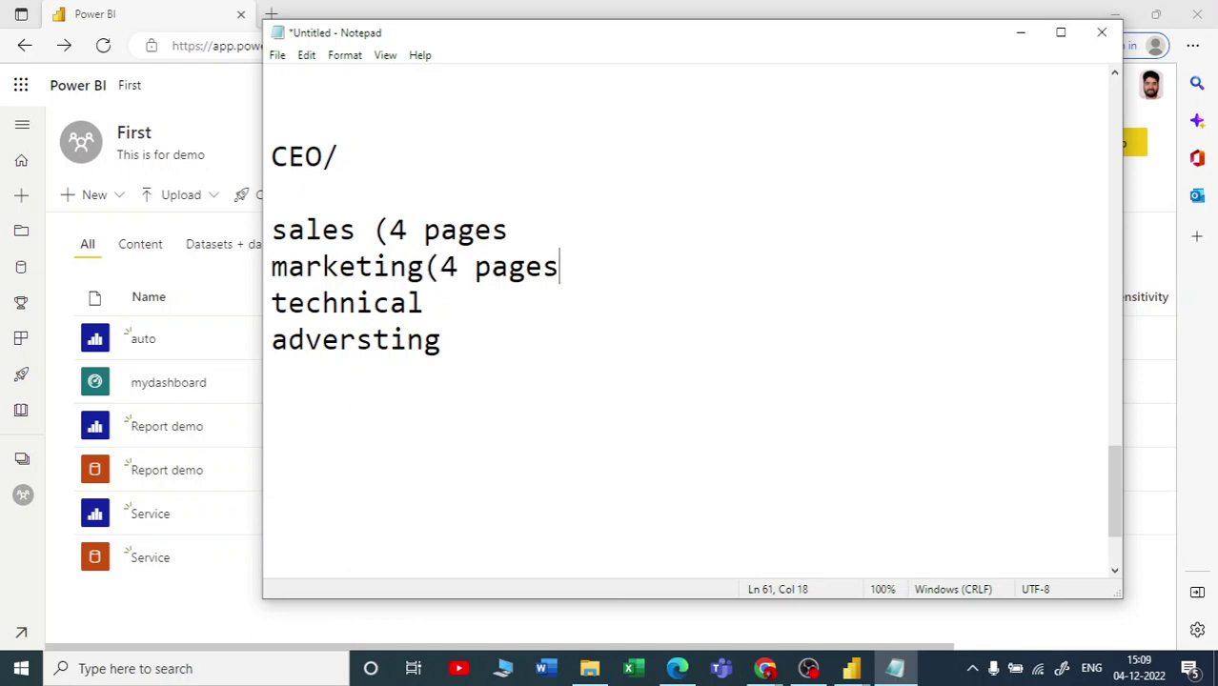
pyautogui.write(')')
# Append "(5 pages)" to the technical line and "(6 pages)" to the adversting line.
pyautogui.click(462, 314)
pyautogui.write('(5 pages')
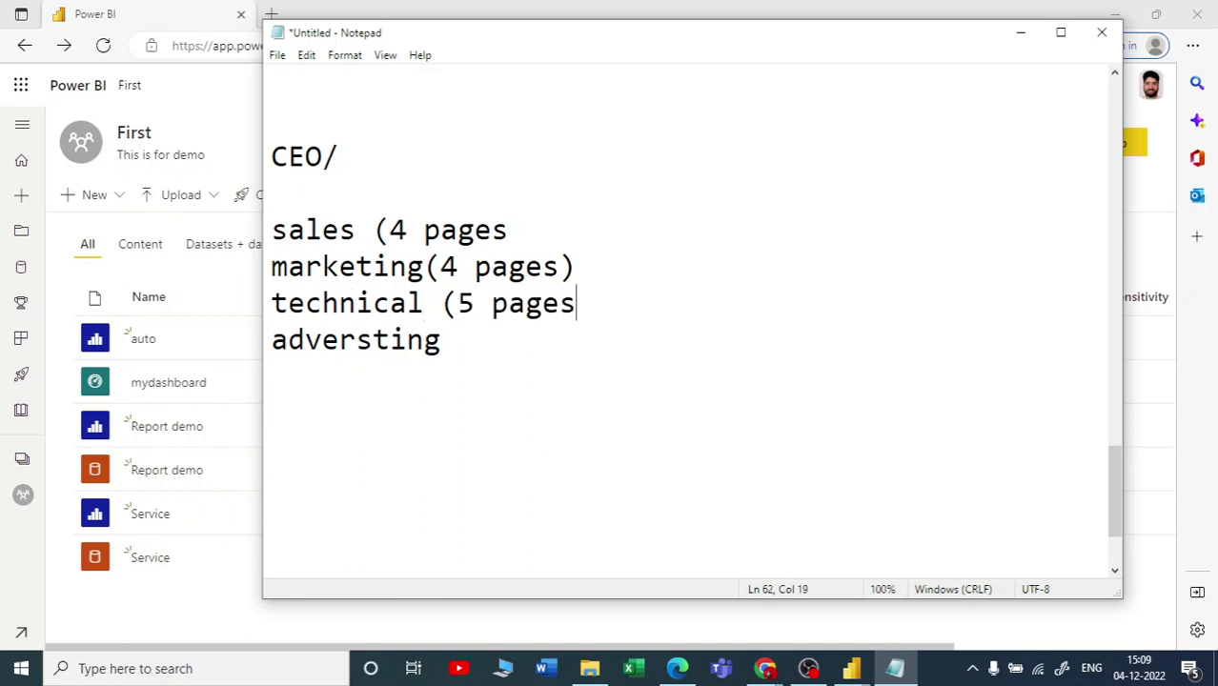
pyautogui.write(')')
pyautogui.click(540, 365)
pyautogui.write('(6 ')
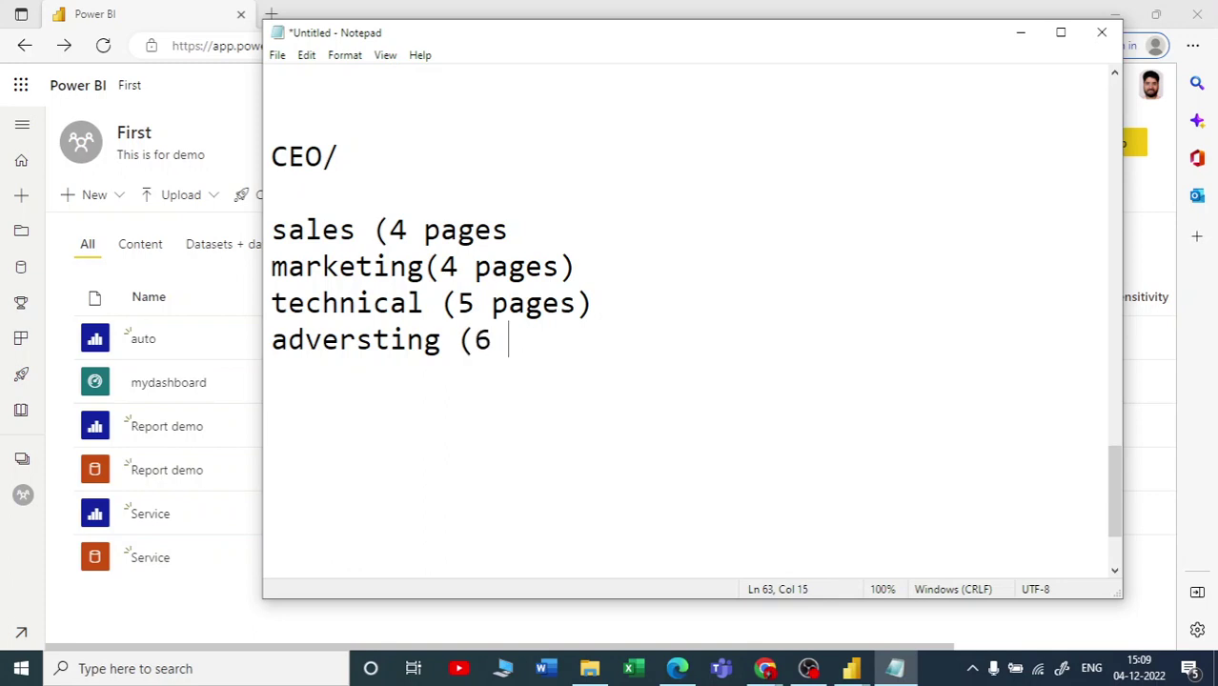
pyautogui.write('pages)')
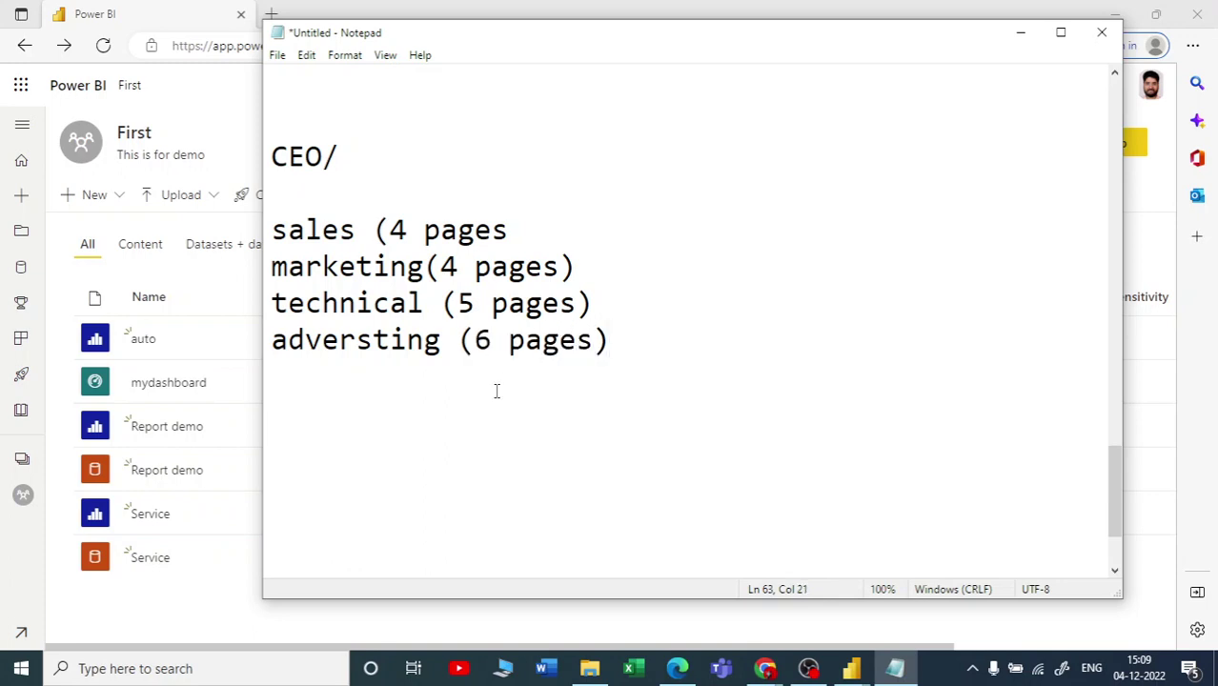
# Highlight the departments' page counts and add the missing closing bracket after "4 pages" on the sales line.
pyautogui.moveTo(404, 216); pyautogui.dragTo(588, 366)
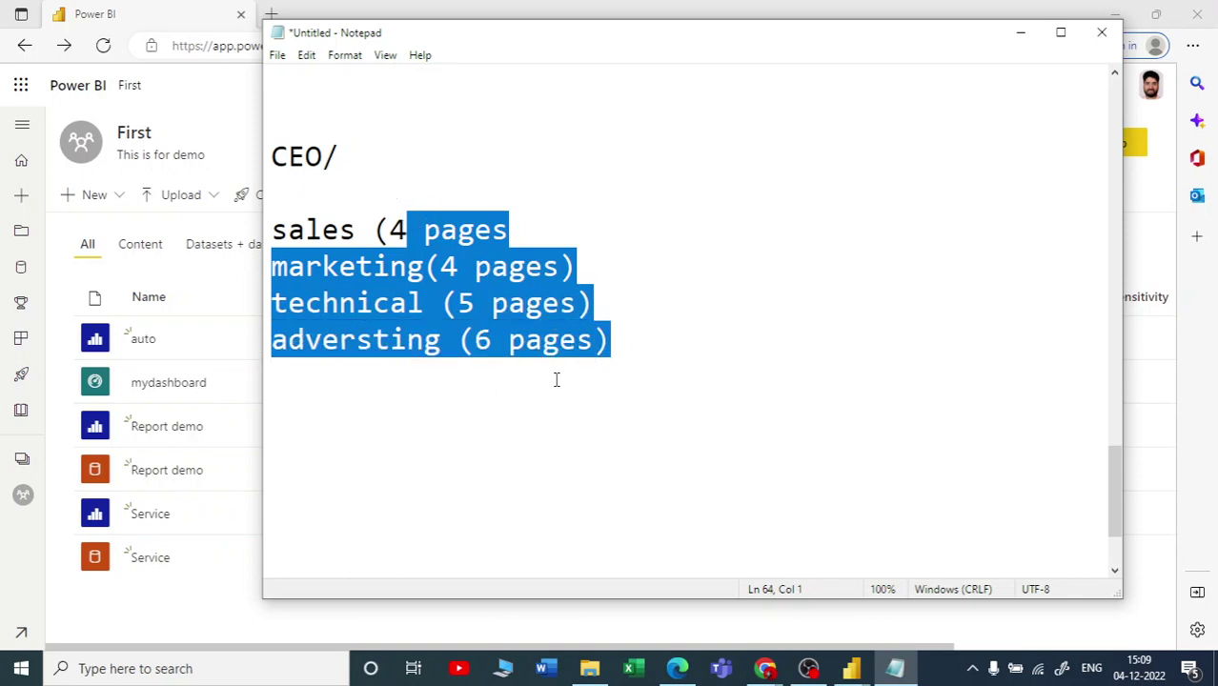
pyautogui.click(520, 229)
pyautogui.write(')')
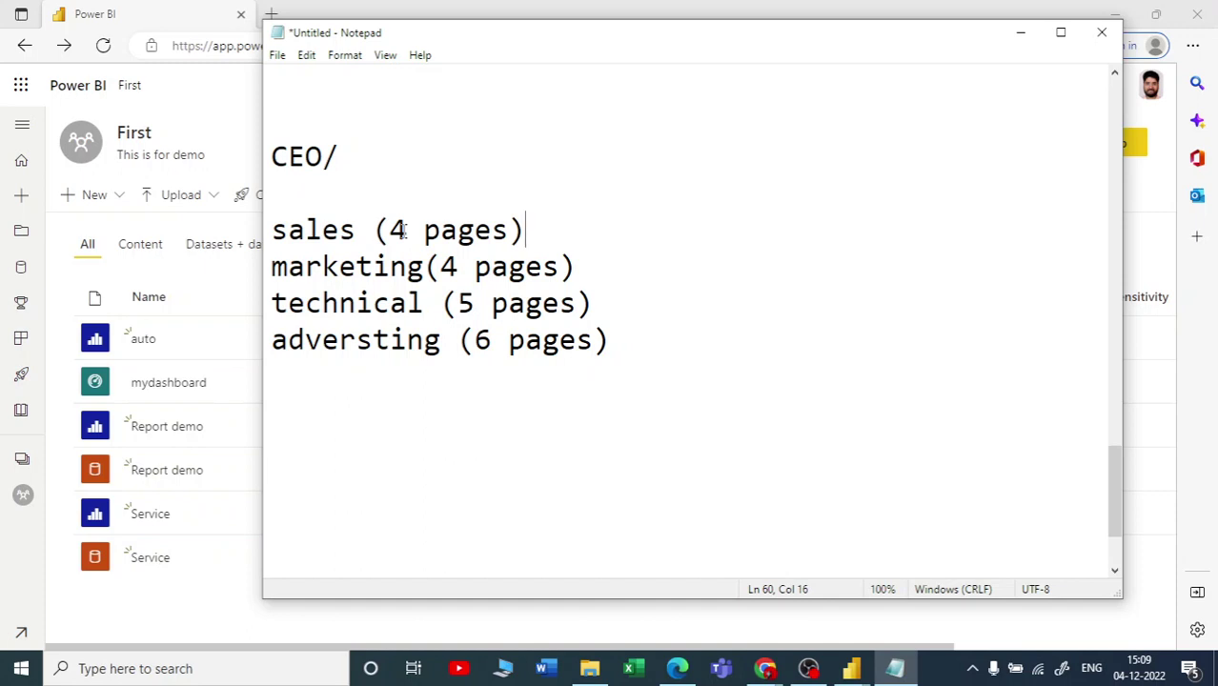
# Append "30 visual" to the sales line after its page count.
pyautogui.moveTo(353, 159); pyautogui.dragTo(256, 162)
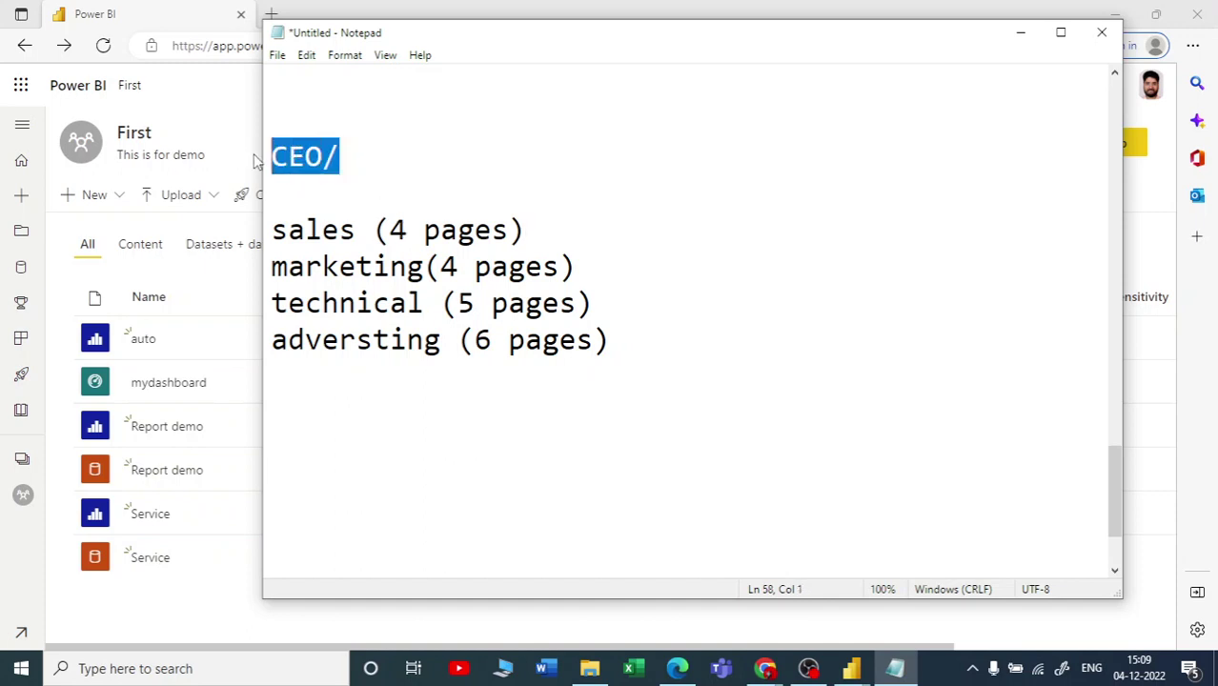
pyautogui.click(348, 163)
pyautogui.click(376, 231)
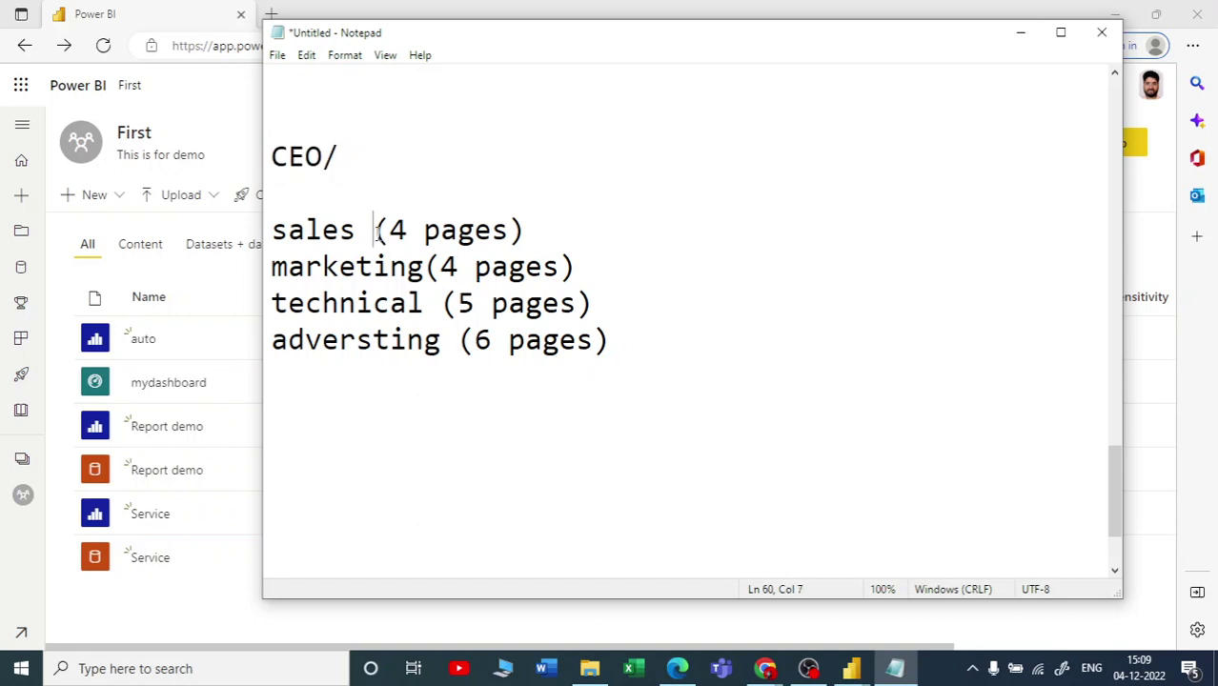
pyautogui.moveTo(378, 232); pyautogui.dragTo(525, 229)
pyautogui.click(525, 230)
pyautogui.write('30 ')
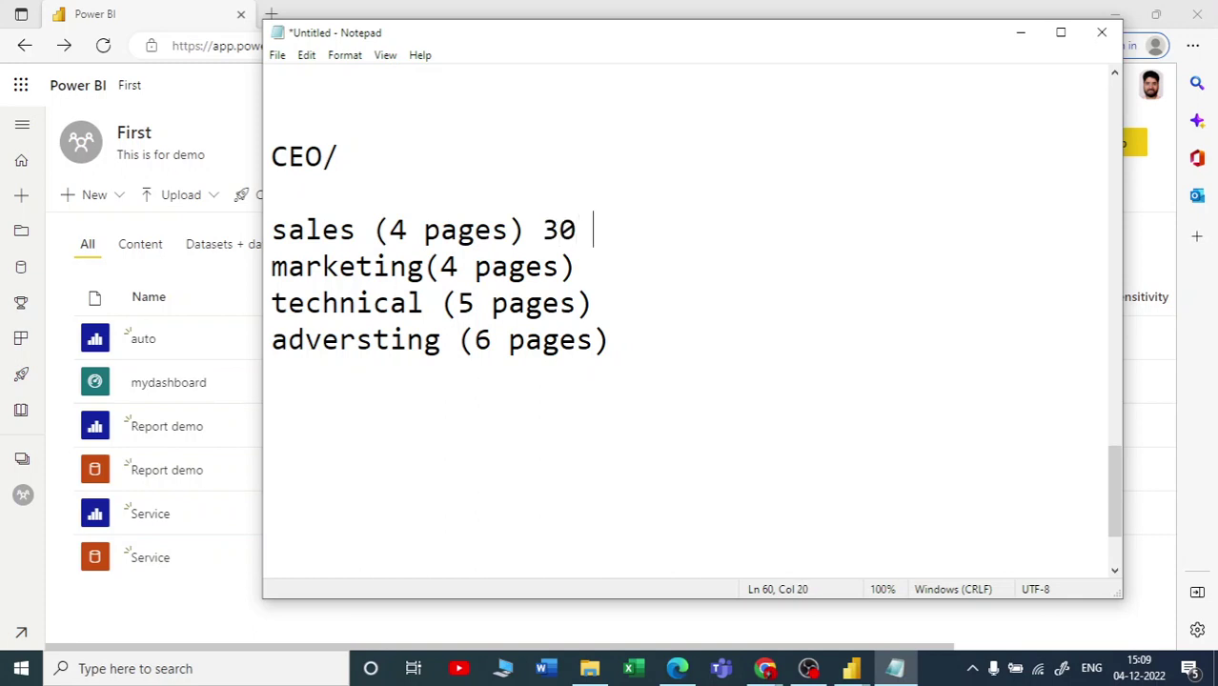
pyautogui.write('s')
pyautogui.press('BackSpace')
pyautogui.write('visual')
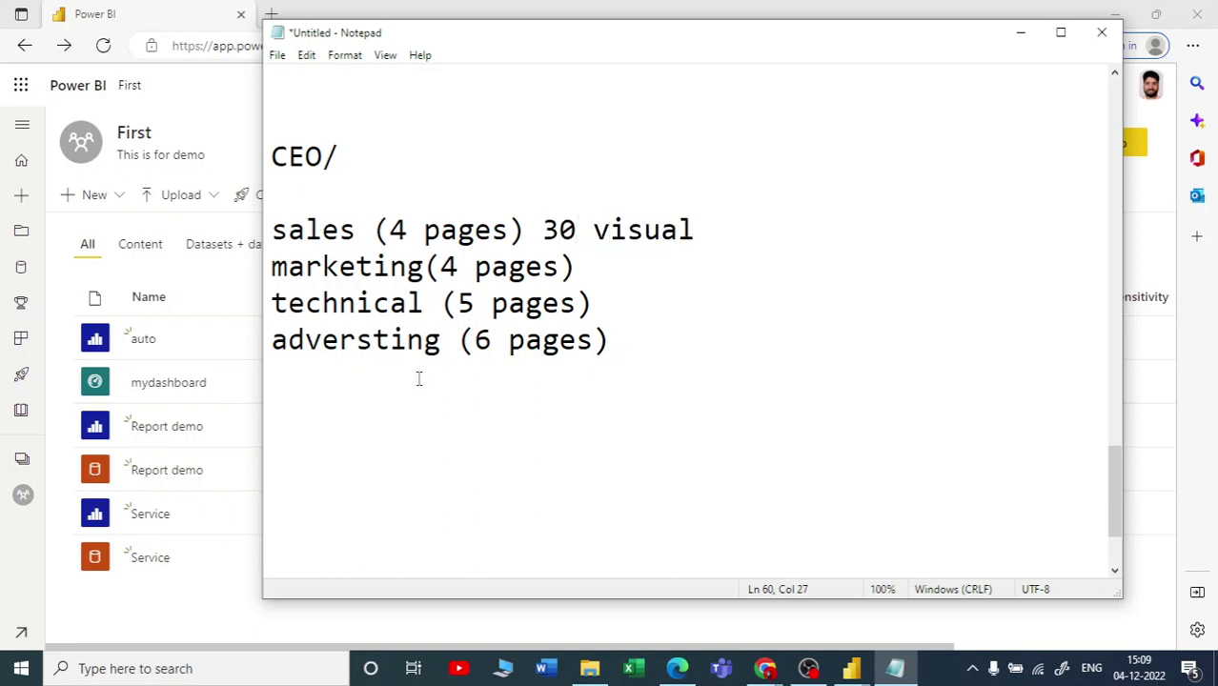
# Append "---- 1,2 visula" to the sales line and highlight the matching parts of the other department lines.
pyautogui.moveTo(523, 233); pyautogui.dragTo(712, 217)
pyautogui.click(756, 228)
pyautogui.write('---- 1,2 visula')
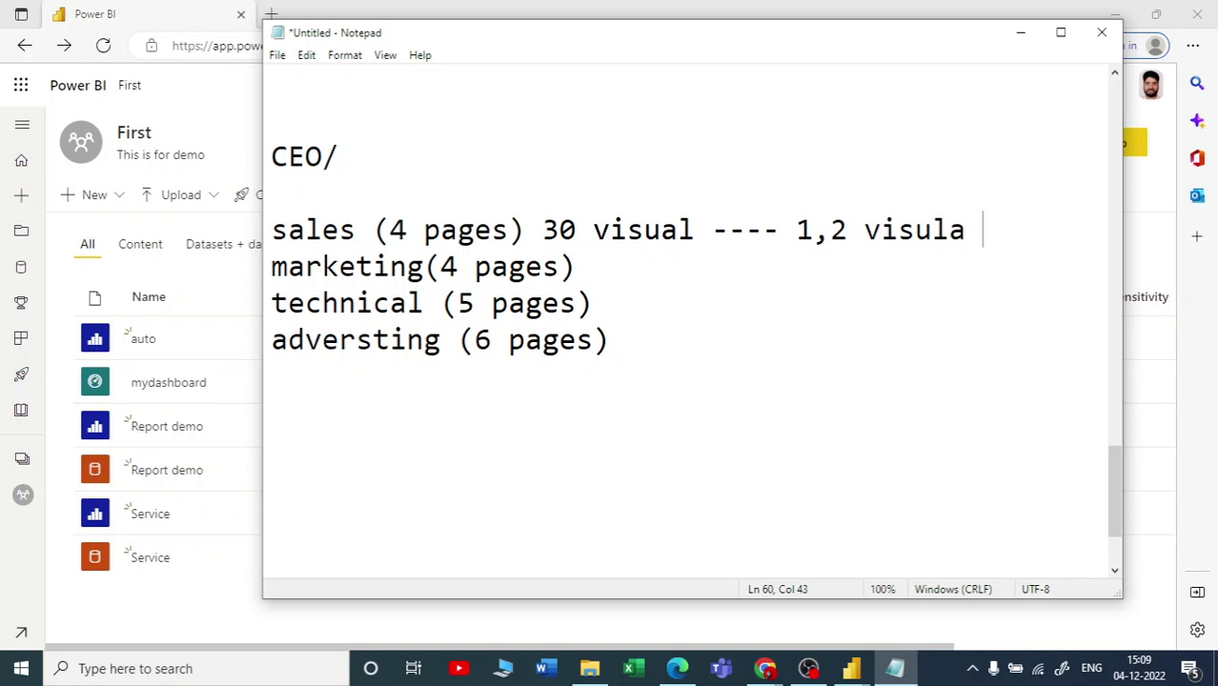
pyautogui.moveTo(776, 244); pyautogui.dragTo(949, 233)
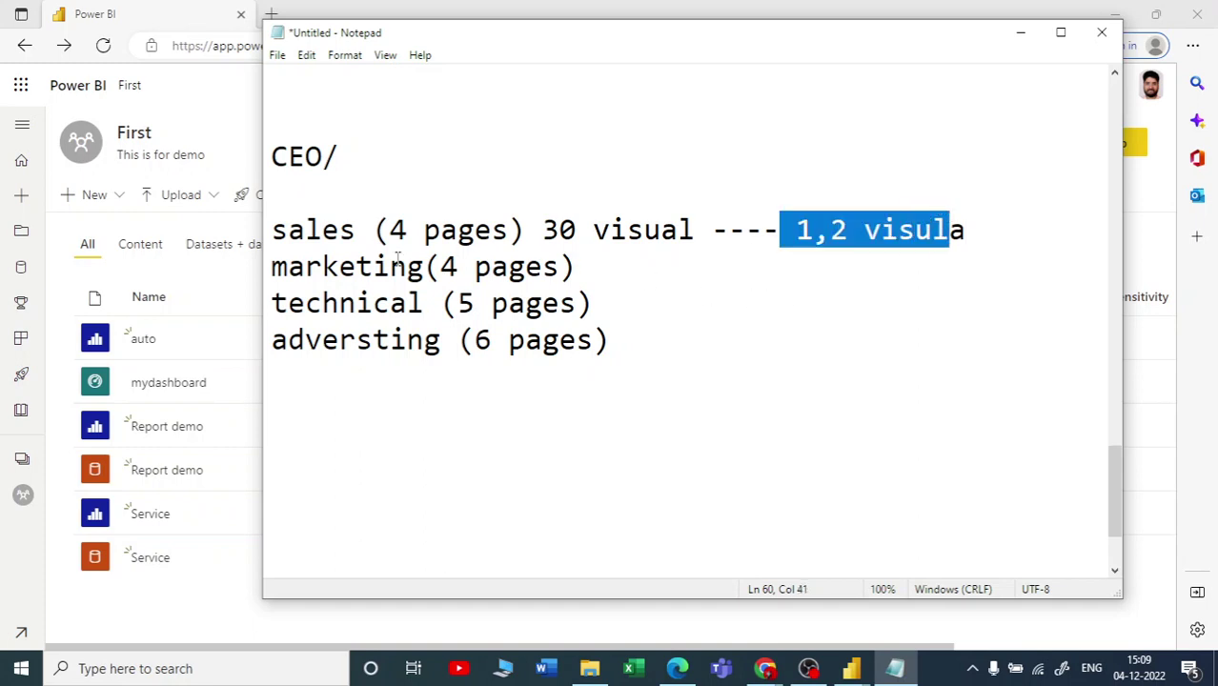
pyautogui.moveTo(391, 267); pyautogui.dragTo(575, 267)
pyautogui.moveTo(491, 305); pyautogui.dragTo(660, 353)
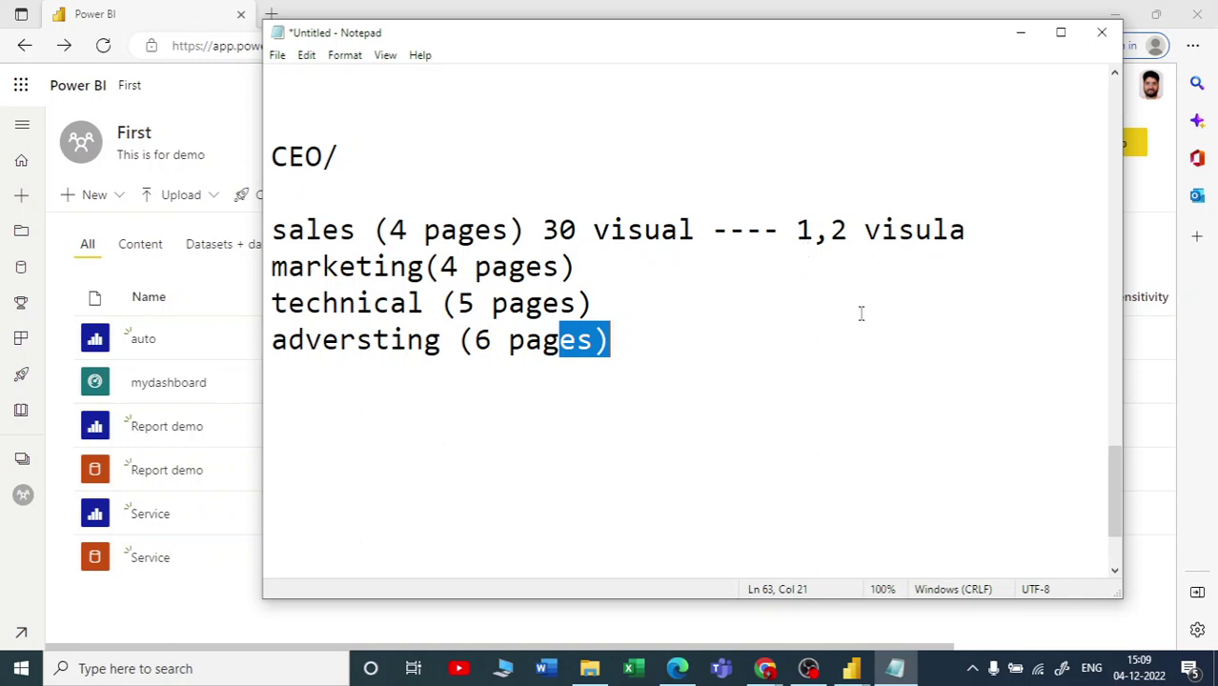
# Add the line "dashboard---- 6-7" between the "CEO/" heading and the sales line.
pyautogui.click(364, 169)
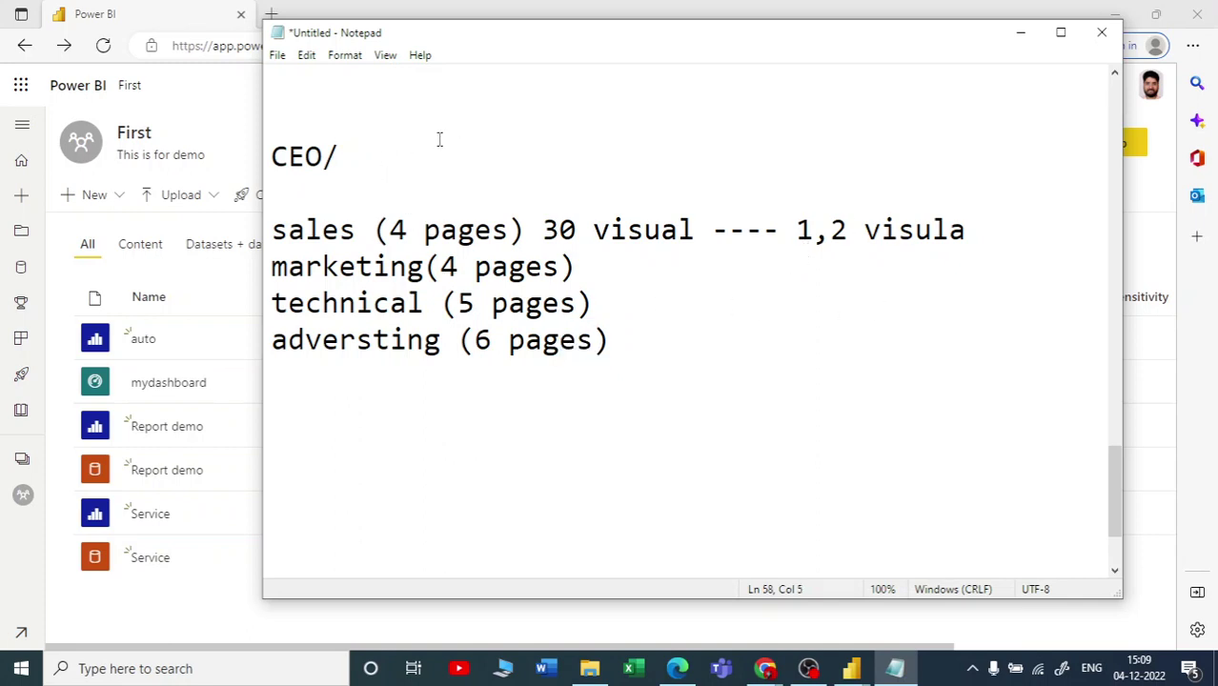
pyautogui.click(293, 185)
pyautogui.write('das')
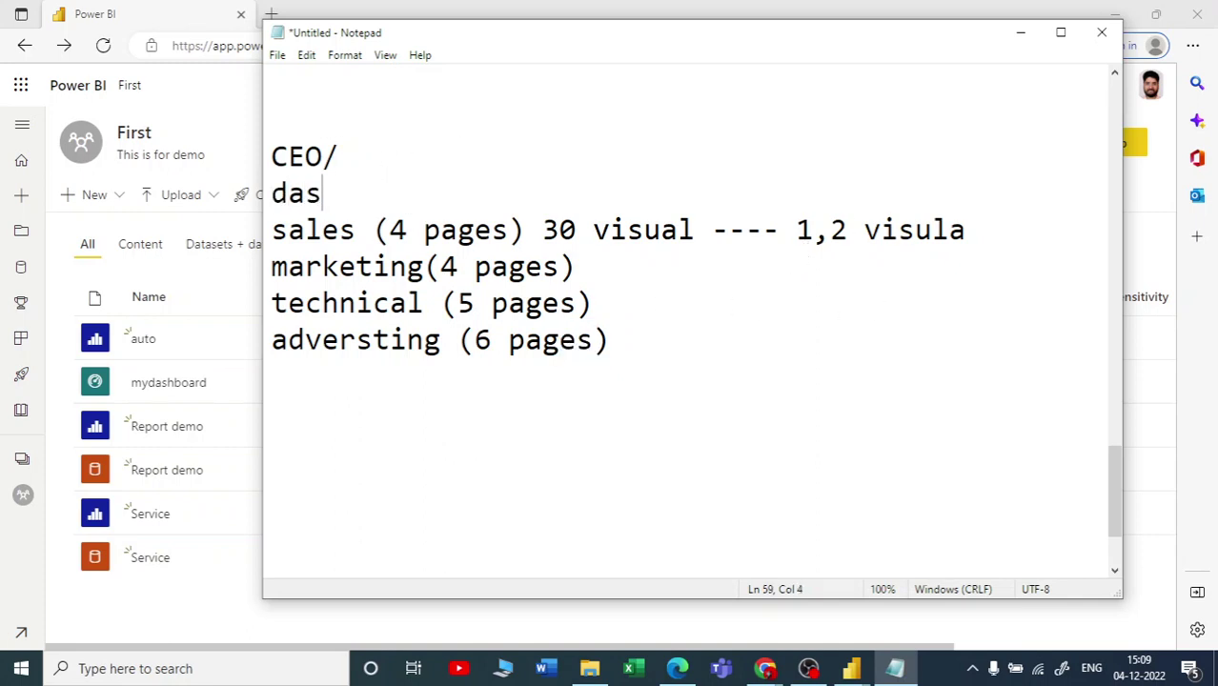
pyautogui.write('hboard')
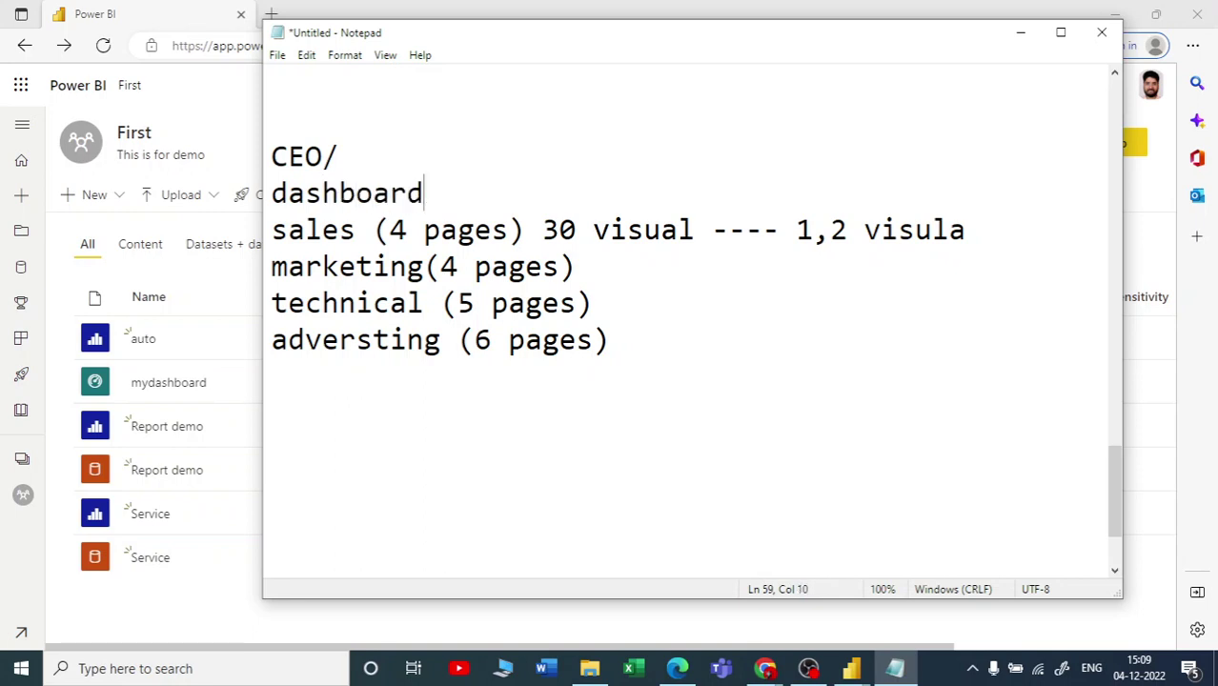
pyautogui.write('---- 6-7')
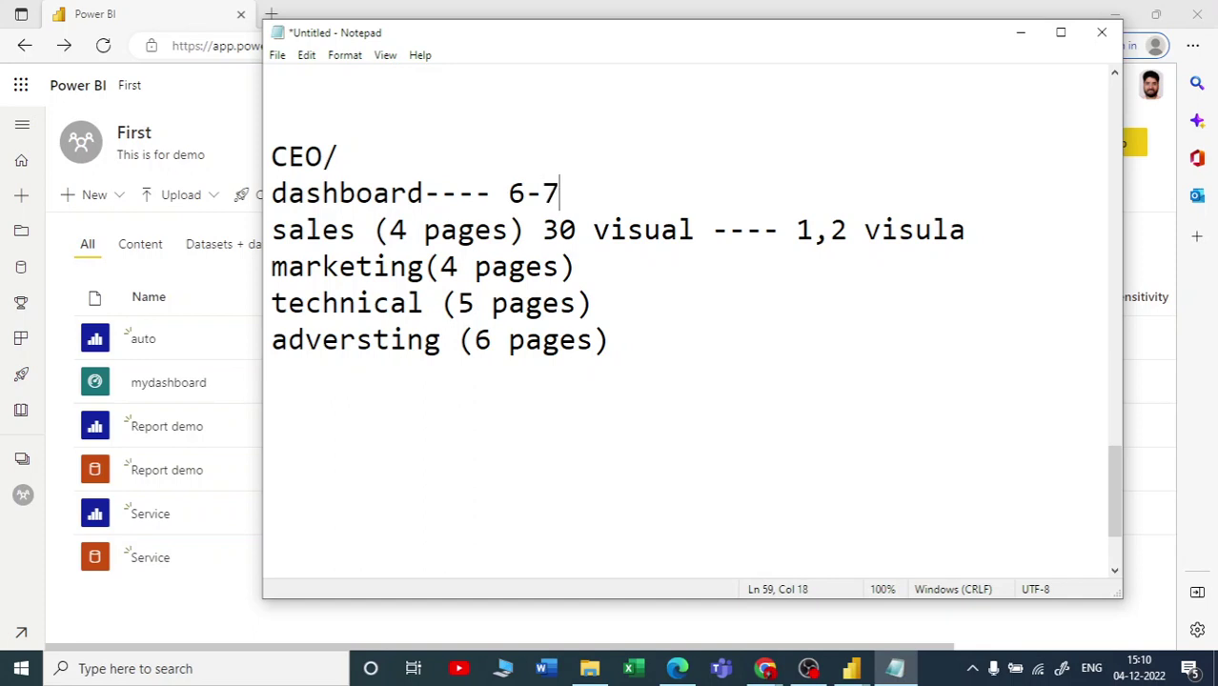
# Change the dashboard line to read "dashboard---- 6-8 visuals" and insert two blank lines between it and the sales line.
pyautogui.press('BackSpace')
pyautogui.write('8 visual')
pyautogui.press('BackSpace')
pyautogui.write('s')
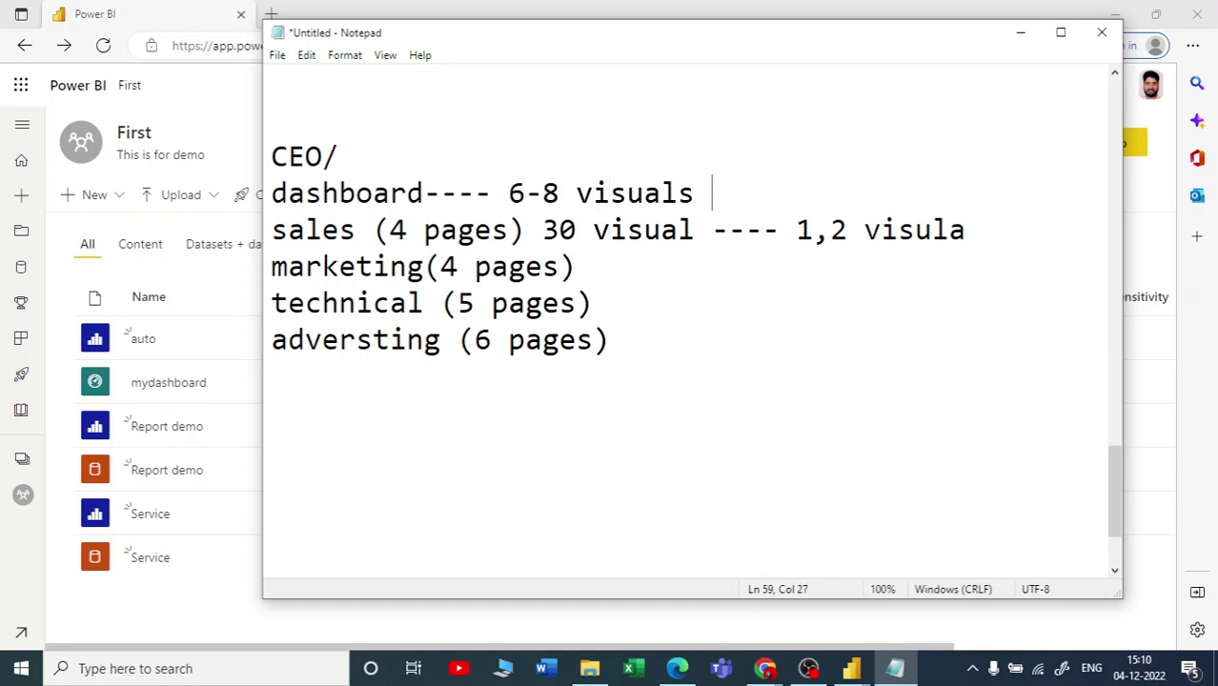
pyautogui.press('Return')
pyautogui.press('Return')
# Widen the Notepad window and highlight "6-8", the word "dashboard" and the "CEO" heading in turn.
pyautogui.moveTo(264, 239); pyautogui.dragTo(104, 237)
pyautogui.moveTo(361, 193); pyautogui.dragTo(423, 194)
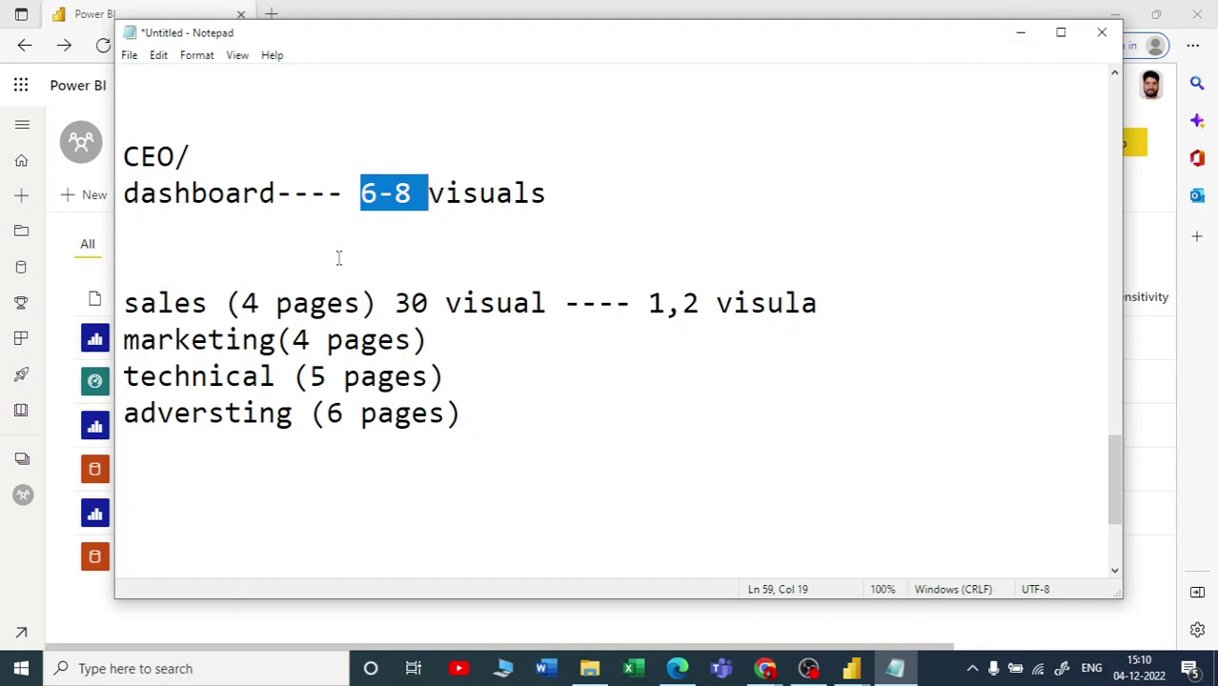
pyautogui.moveTo(159, 195); pyautogui.dragTo(289, 195)
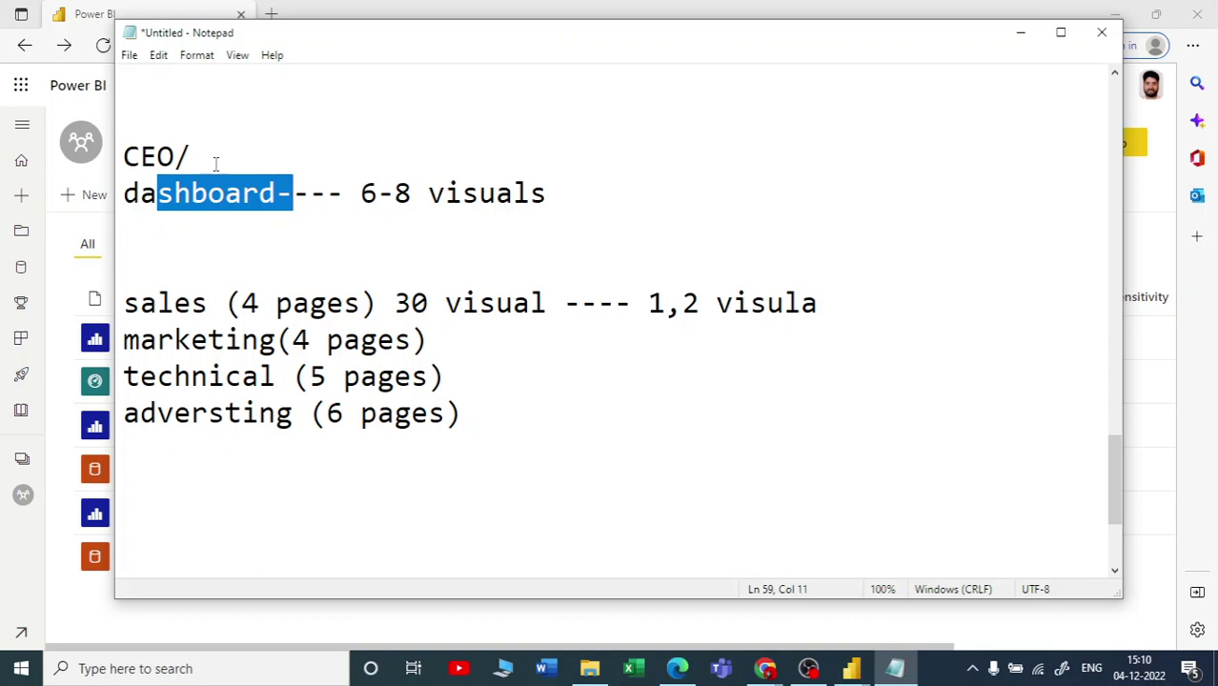
pyautogui.moveTo(215, 160); pyautogui.dragTo(142, 157)
# Switch to Power BI in the browser, open mydashboard from the First workspace and look through its tiles.
pyautogui.click(1020, 32)
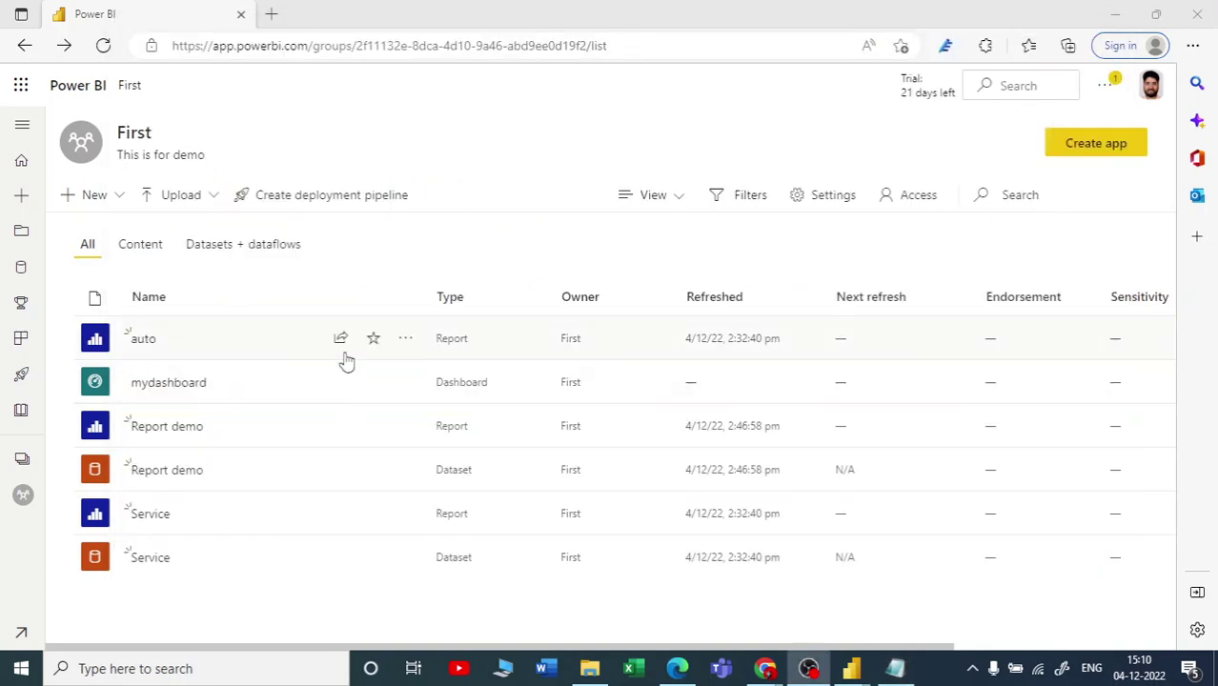
pyautogui.click(856, 399)
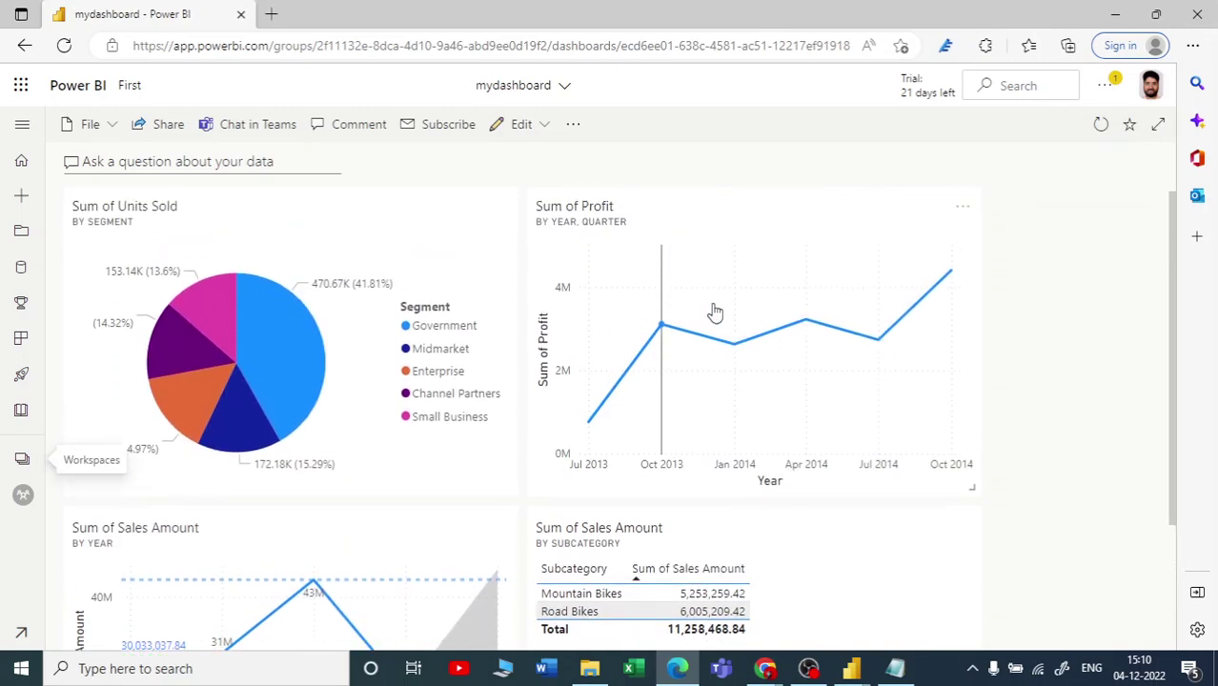
pyautogui.scroll(-2, 714, 312)
pyautogui.scroll(1, 533, 452)
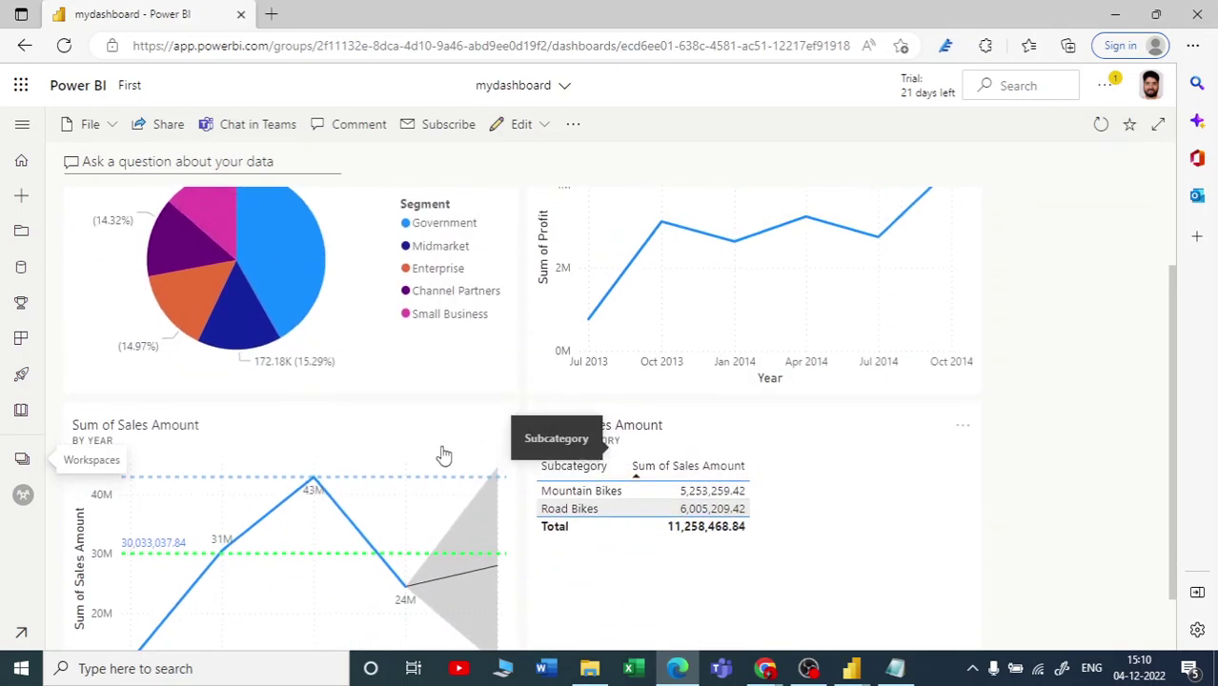
pyautogui.scroll(1, 443, 454)
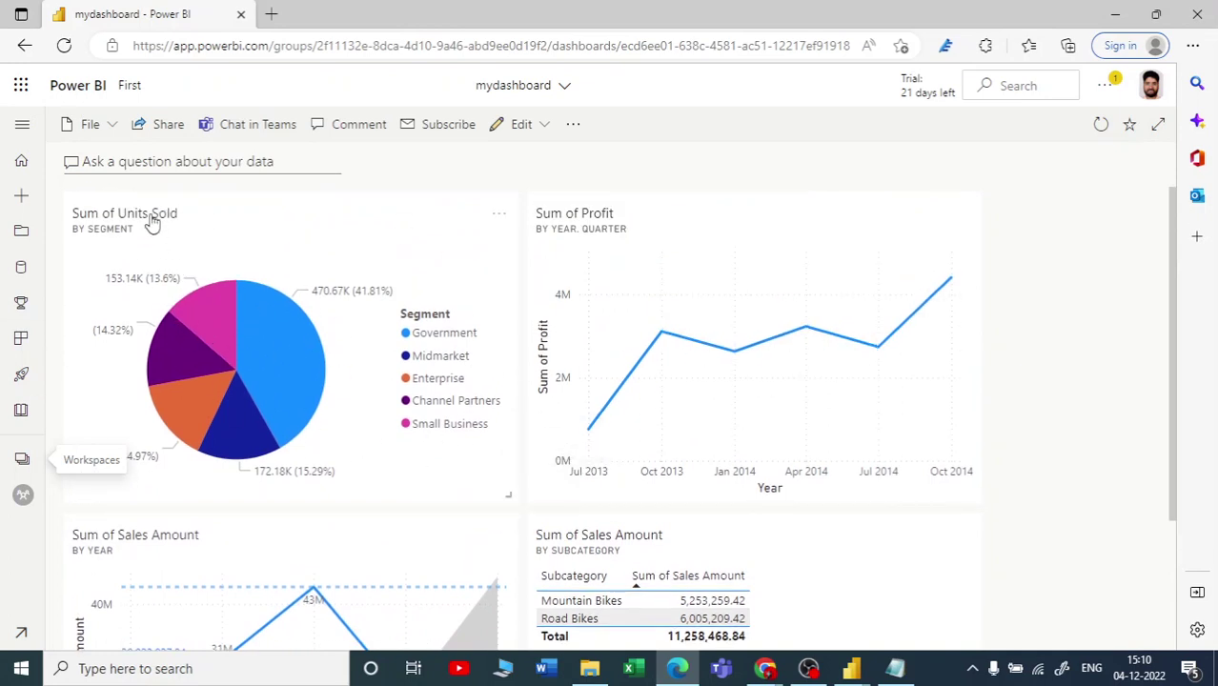
# Open the source report behind the Sum of Units Sold tile, view its Overview page and return to the dashboard.
pyautogui.click(285, 263)
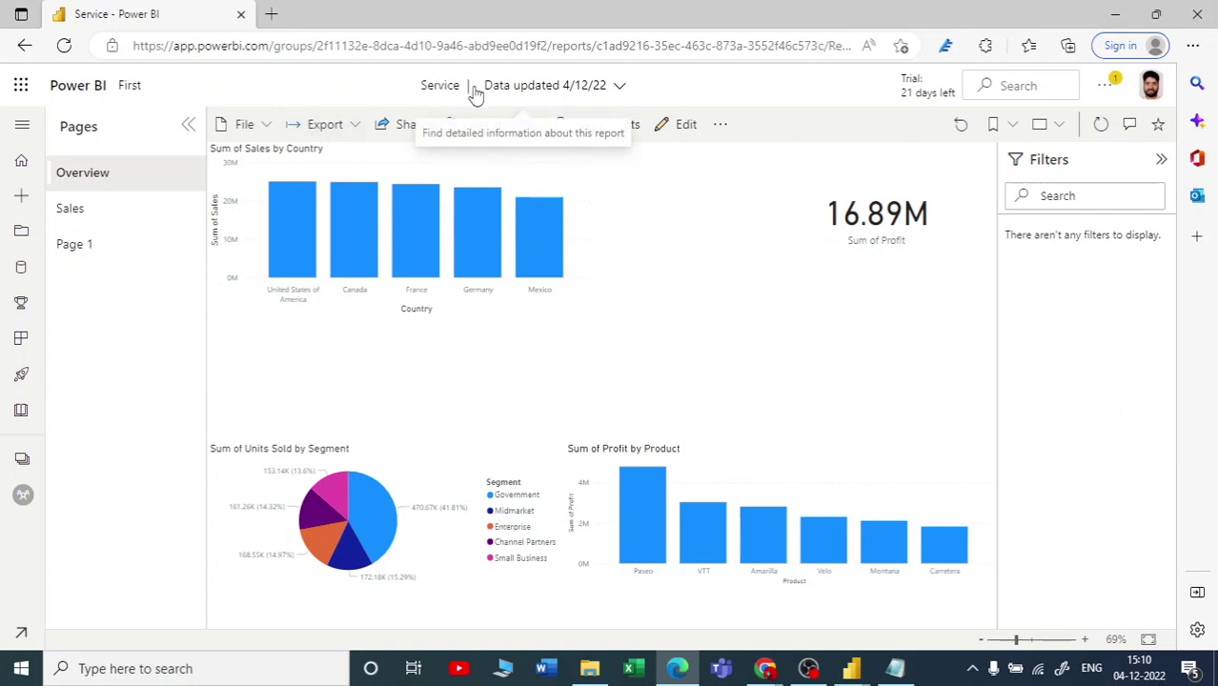
pyautogui.click(91, 169)
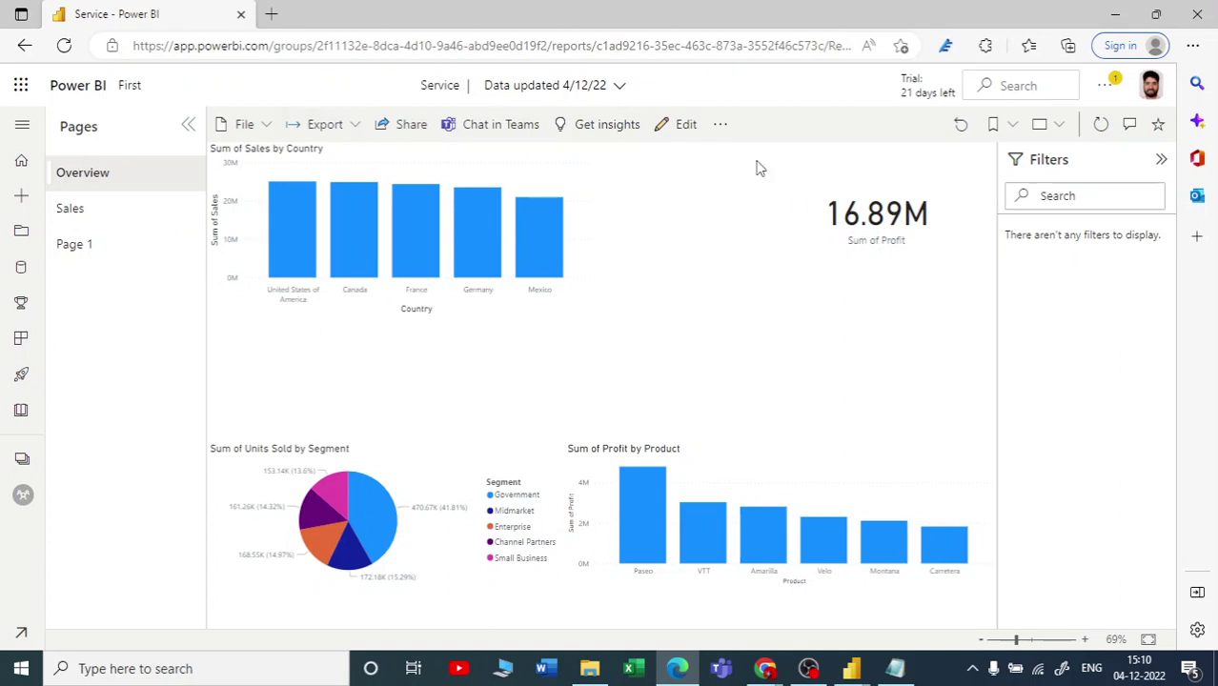
pyautogui.click(25, 45)
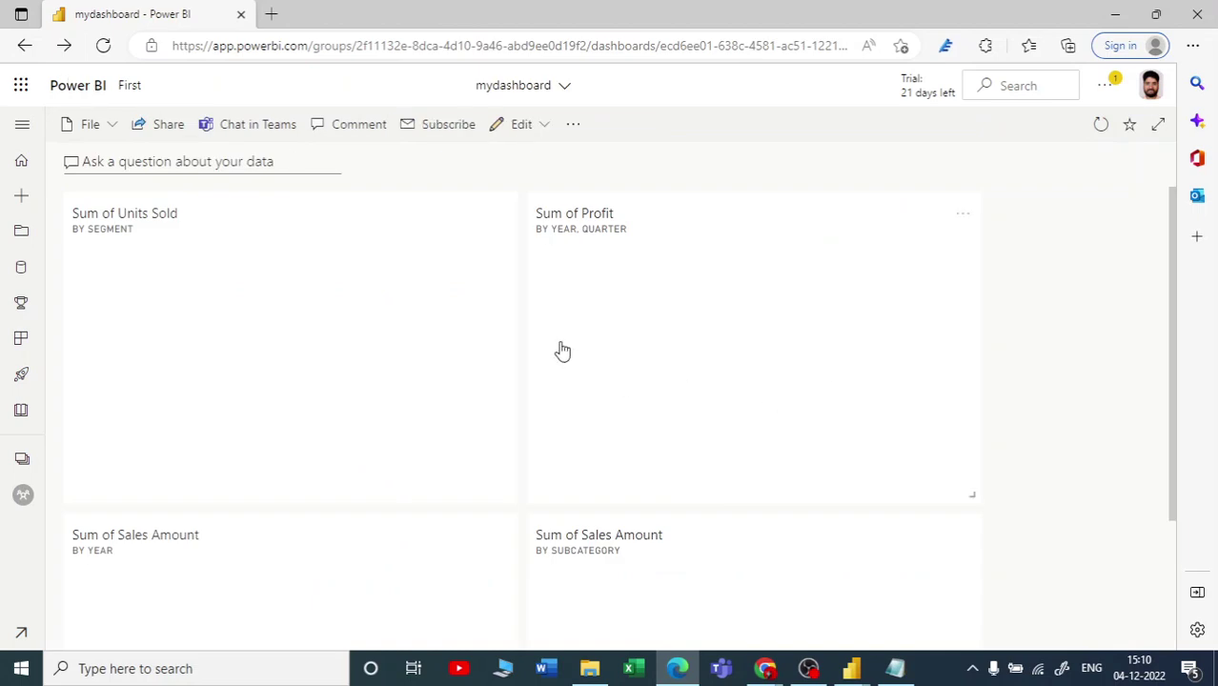
# Open the source report behind the Sum of Sales Amount by Subcategory tile and return to the dashboard.
pyautogui.scroll(-2, 577, 360)
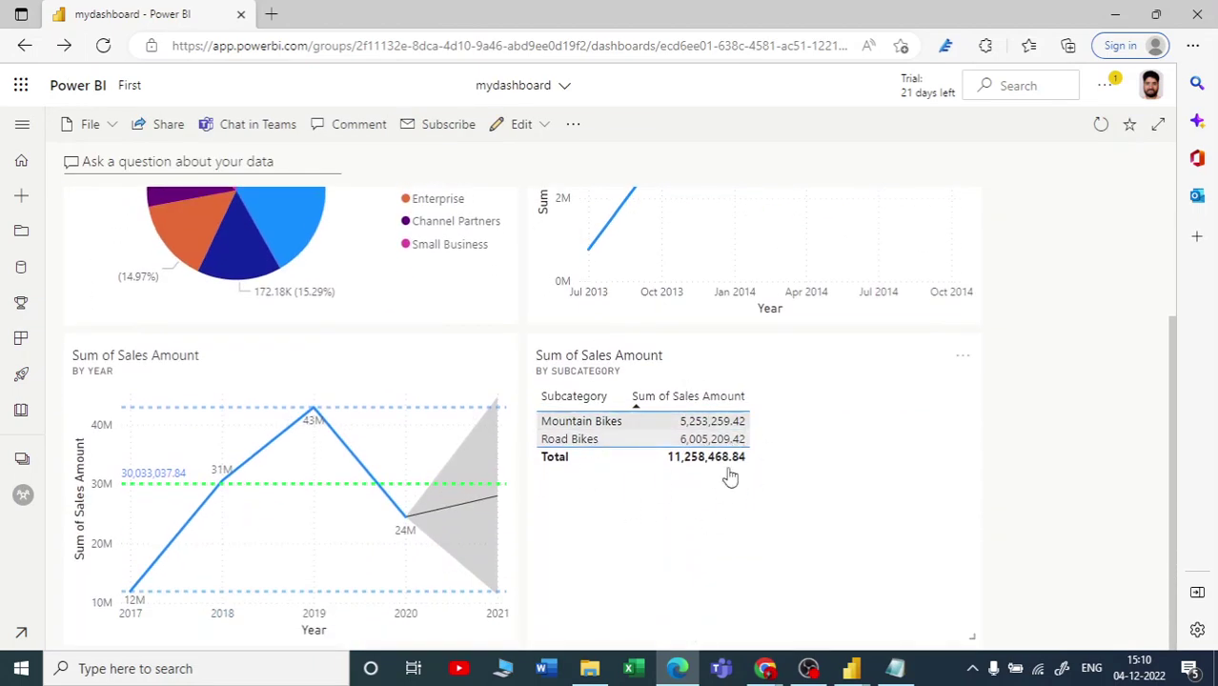
pyautogui.click(682, 370)
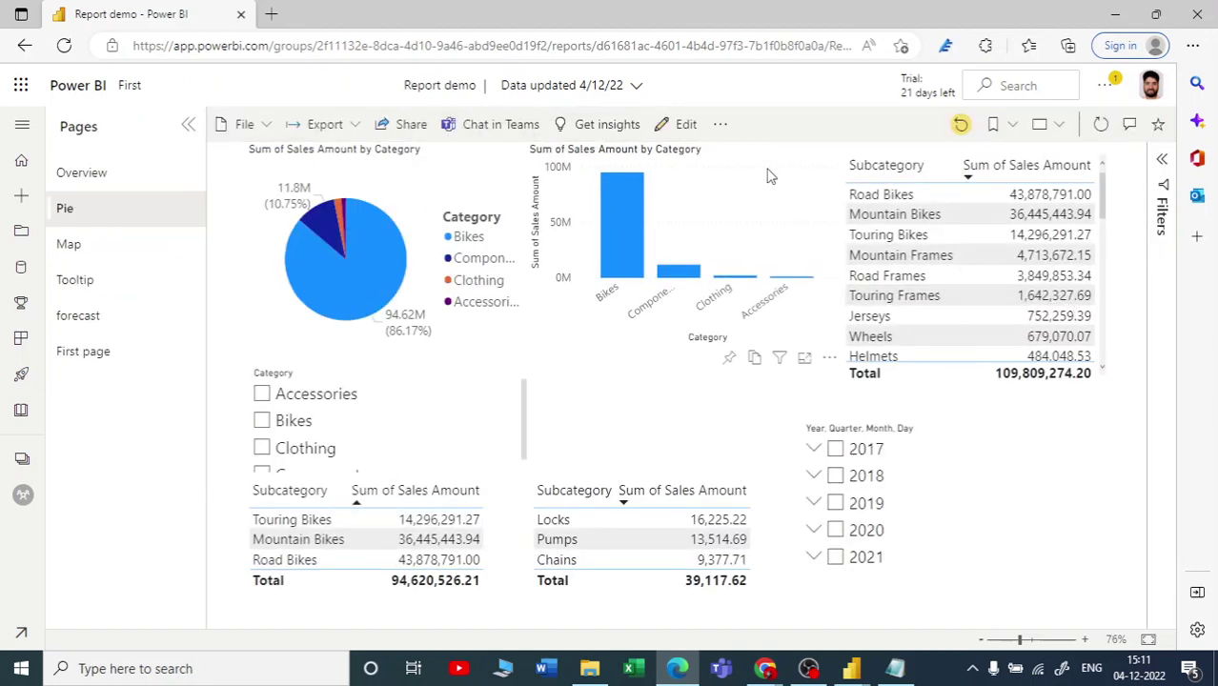
pyautogui.click(25, 44)
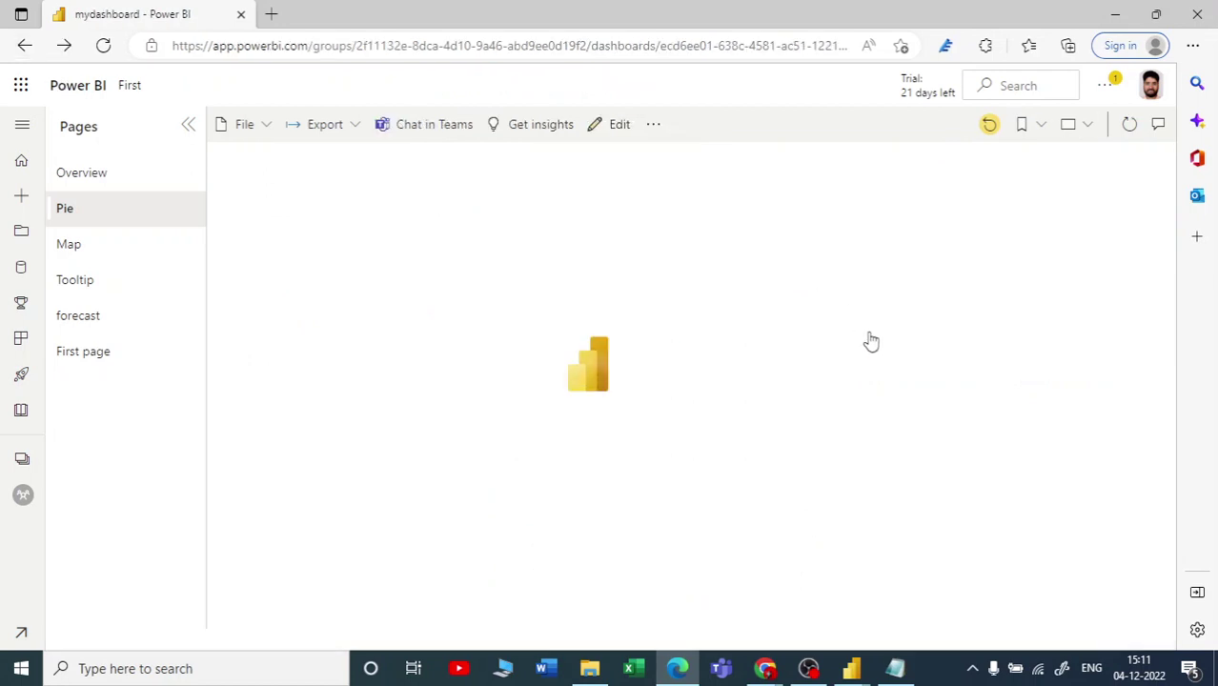
# Switch to the untitled Notepad notes.
pyautogui.click(898, 670)
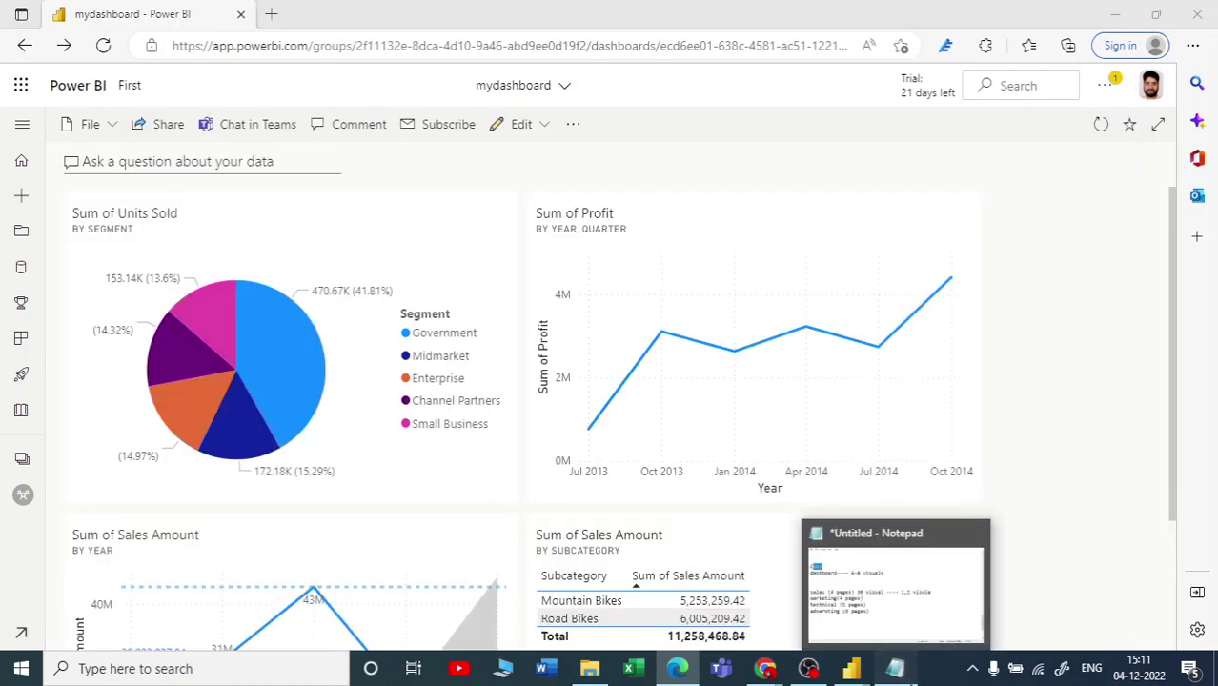